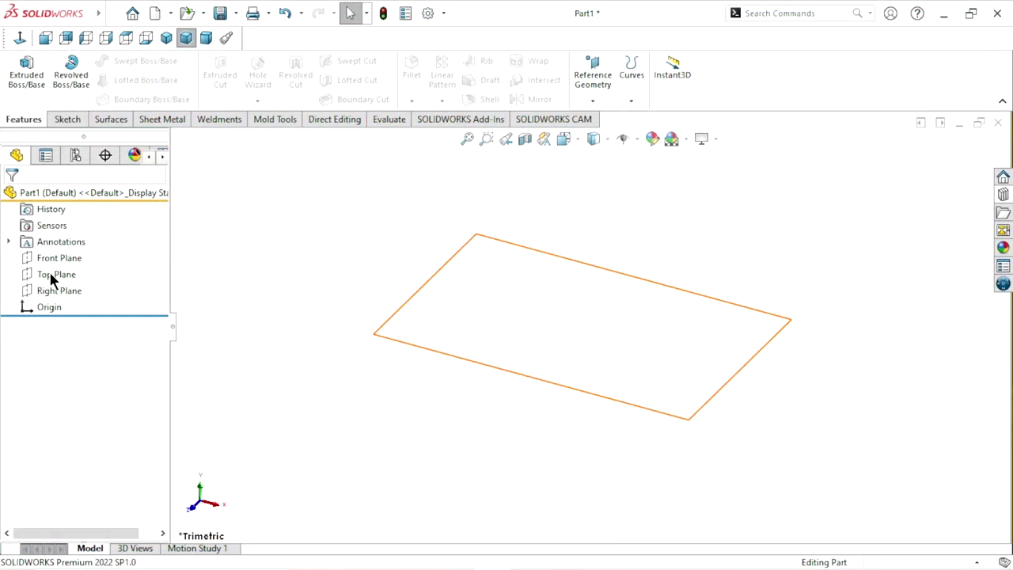
# Step: Sketch a center rectangle on the Top Plane, centred on the origin
pyautogui.click(50, 276)
pyautogui.click(84, 248)
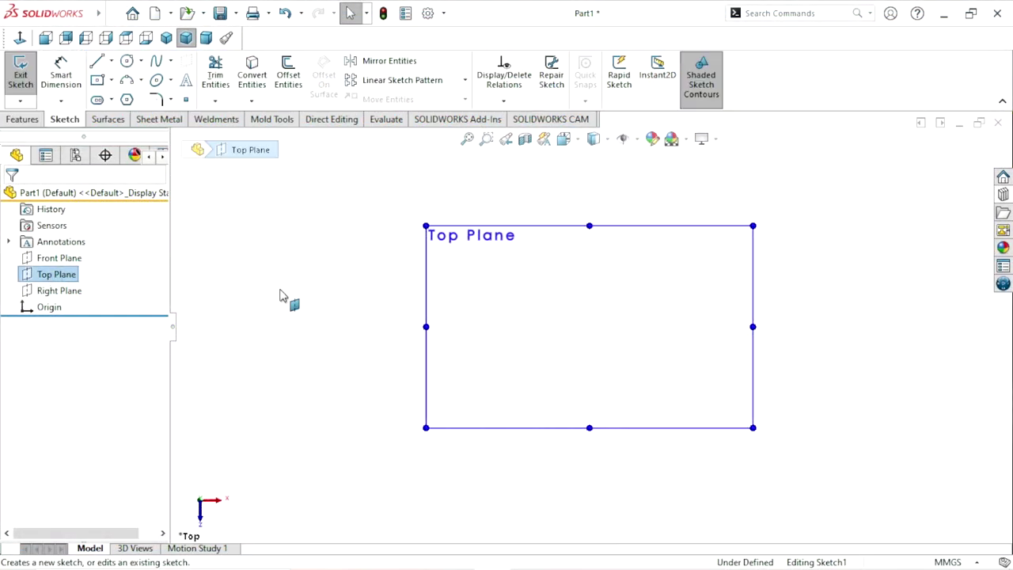
pyautogui.click(96, 87)
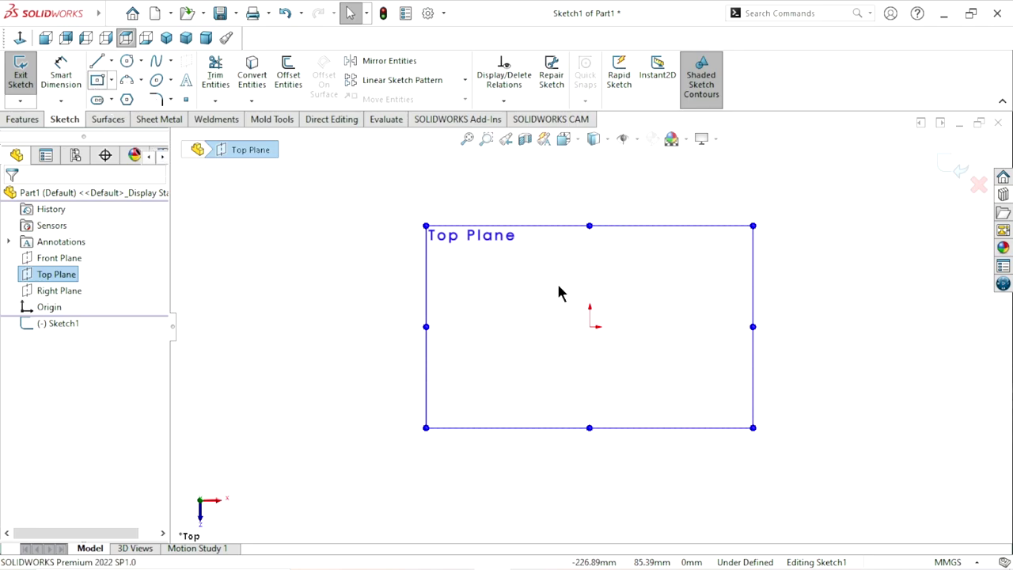
pyautogui.click(590, 326)
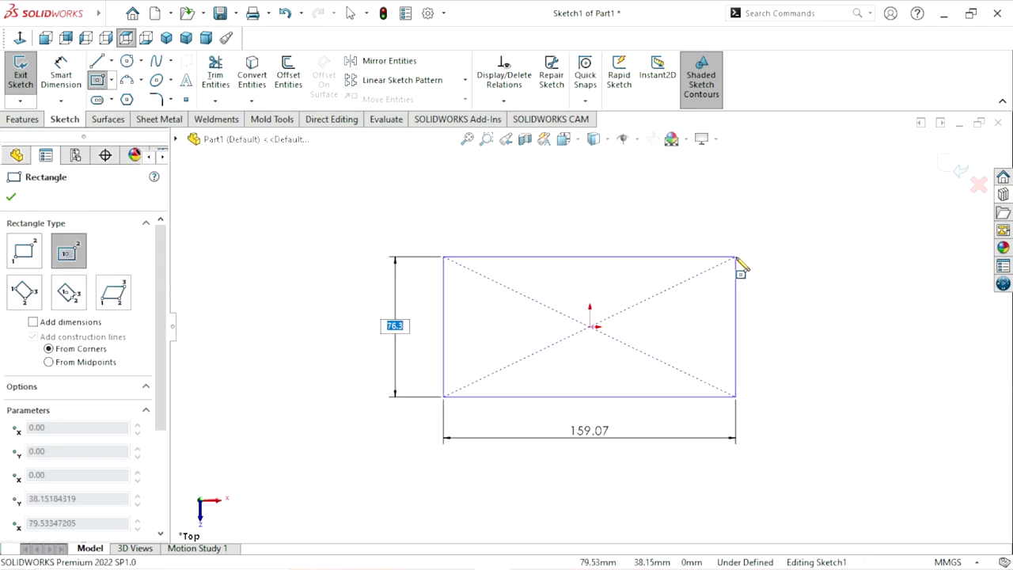
pyautogui.click(736, 258)
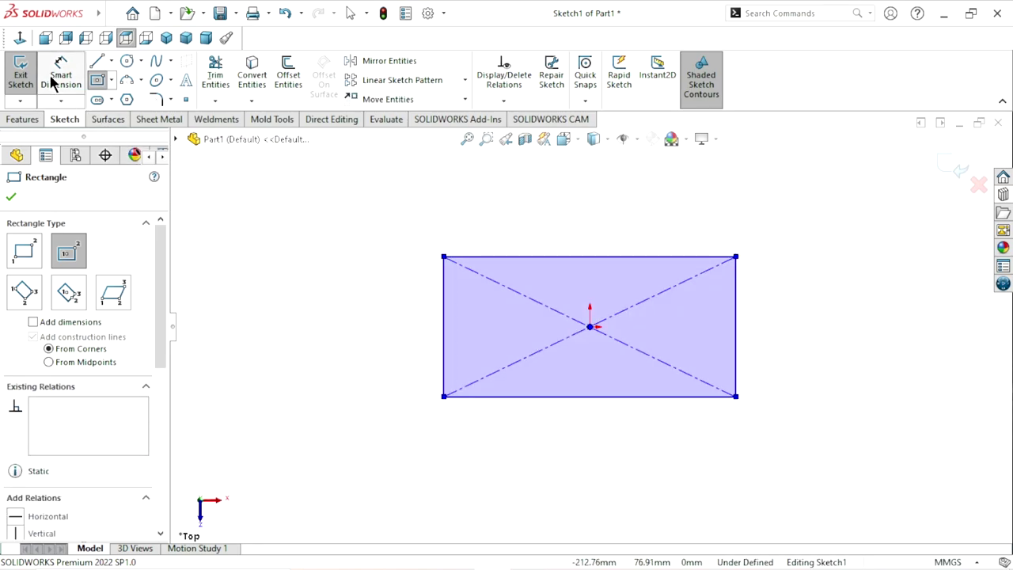
pyautogui.press('Escape')
# Step: Dimension the rectangle's top edge 250 mm and left edge 150 mm
pyautogui.press('d')
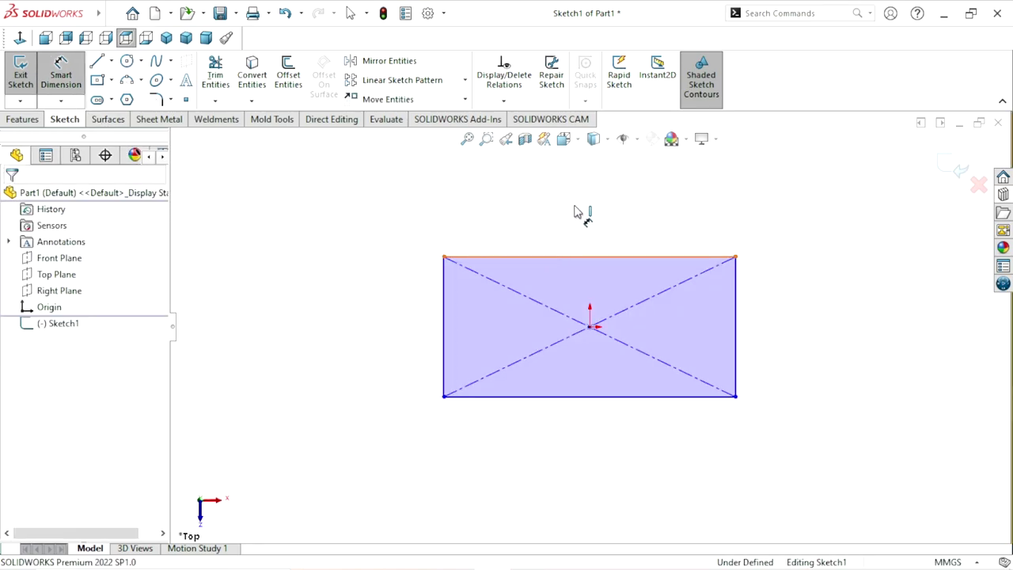
pyautogui.click(586, 257)
pyautogui.click(590, 204)
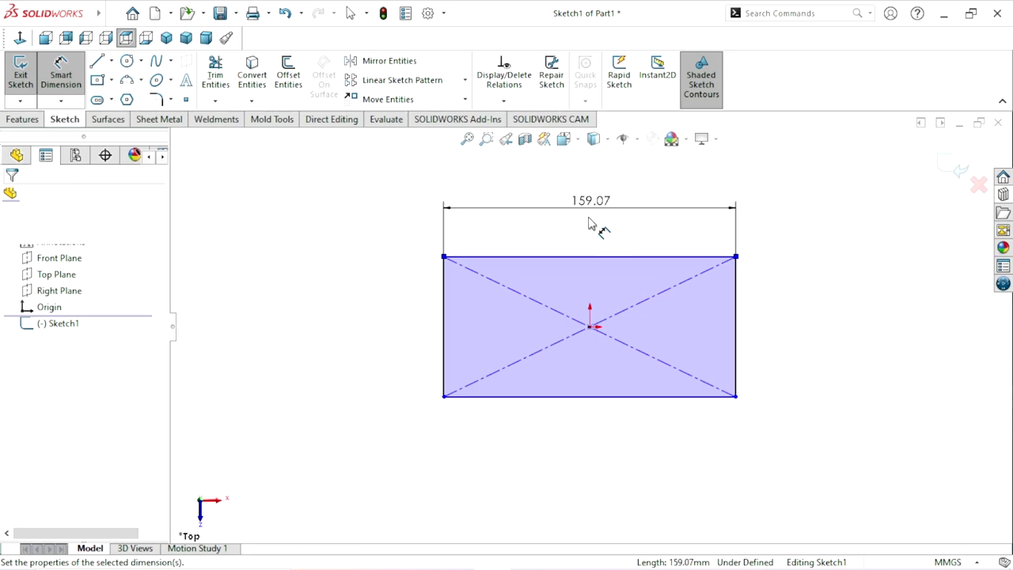
pyautogui.write('250')
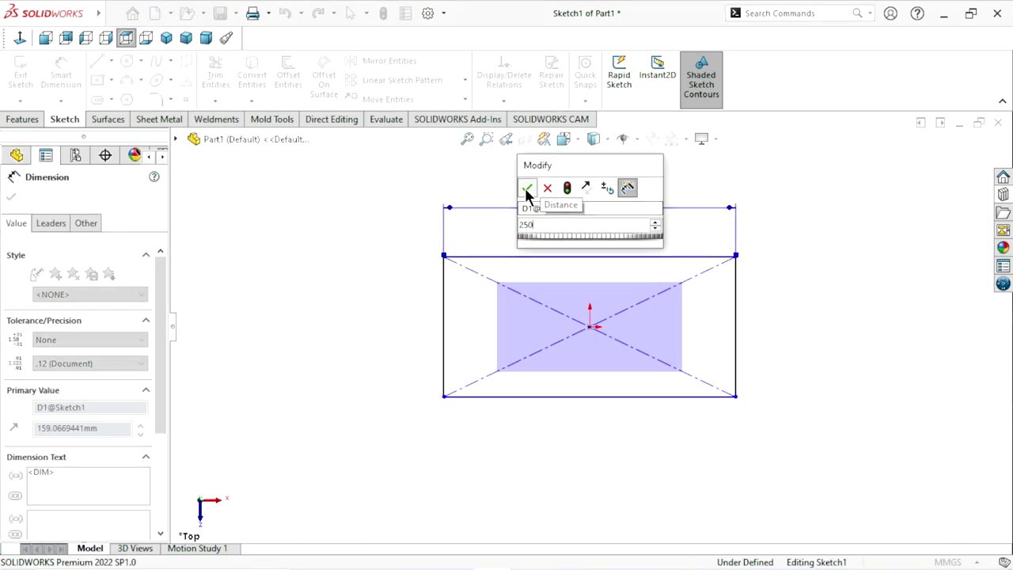
pyautogui.click(527, 191)
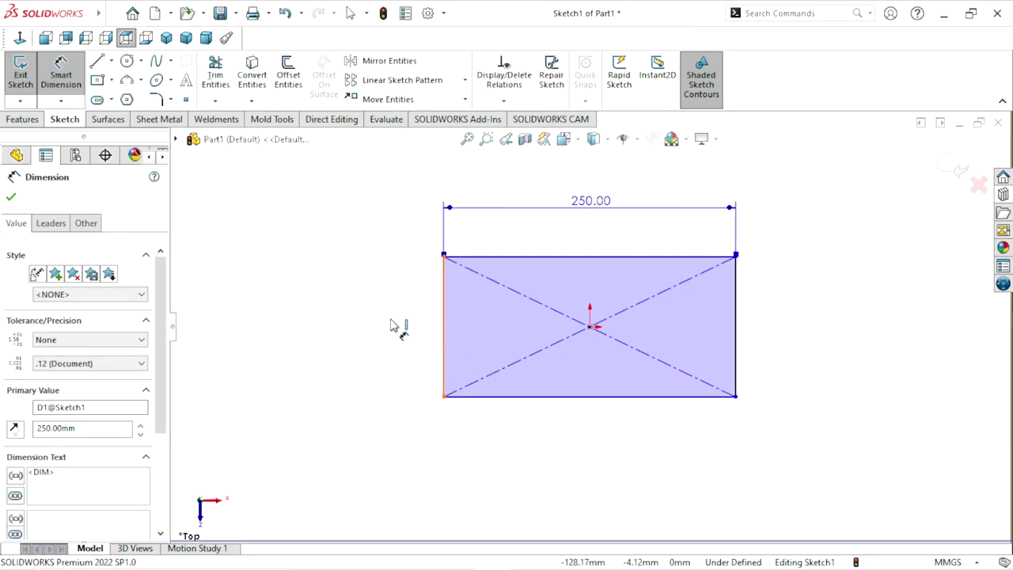
pyautogui.click(443, 325)
pyautogui.click(394, 325)
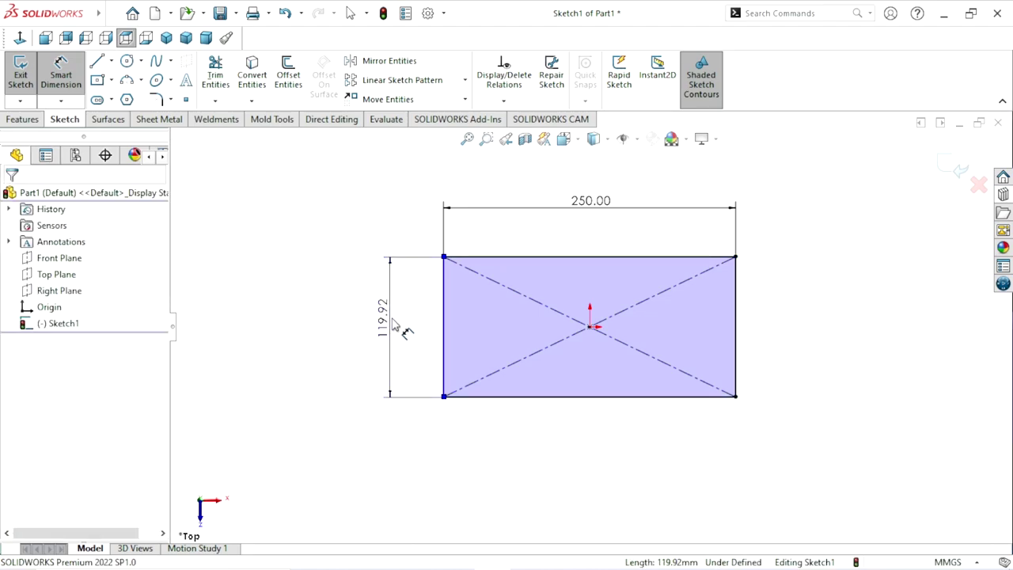
pyautogui.write('150')
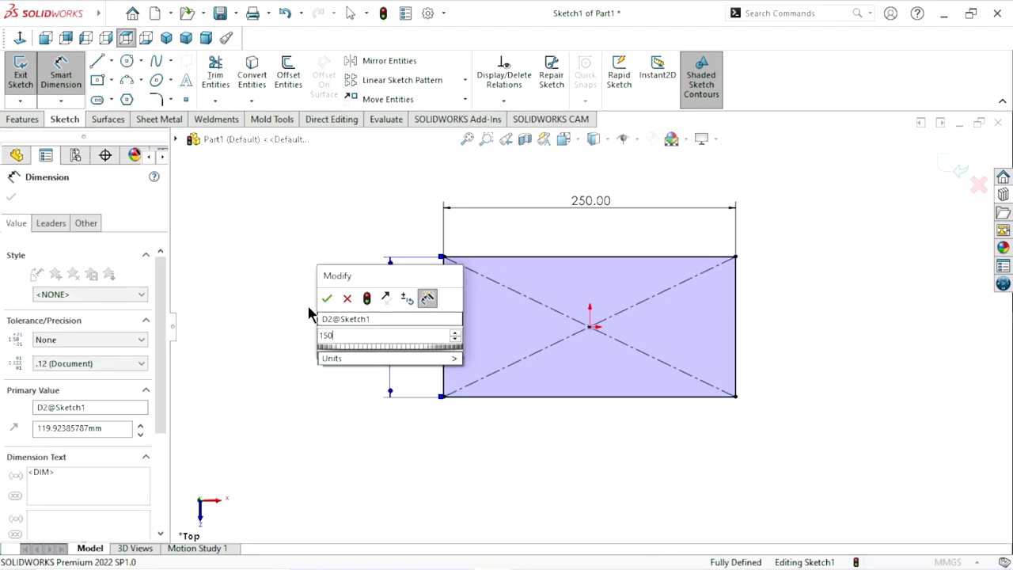
pyautogui.click(327, 298)
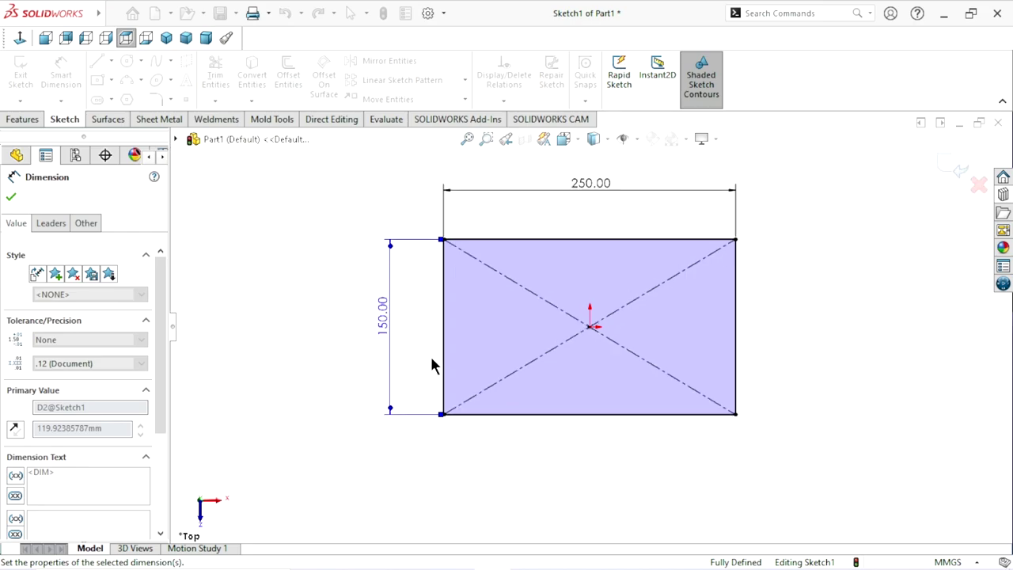
pyautogui.click(11, 198)
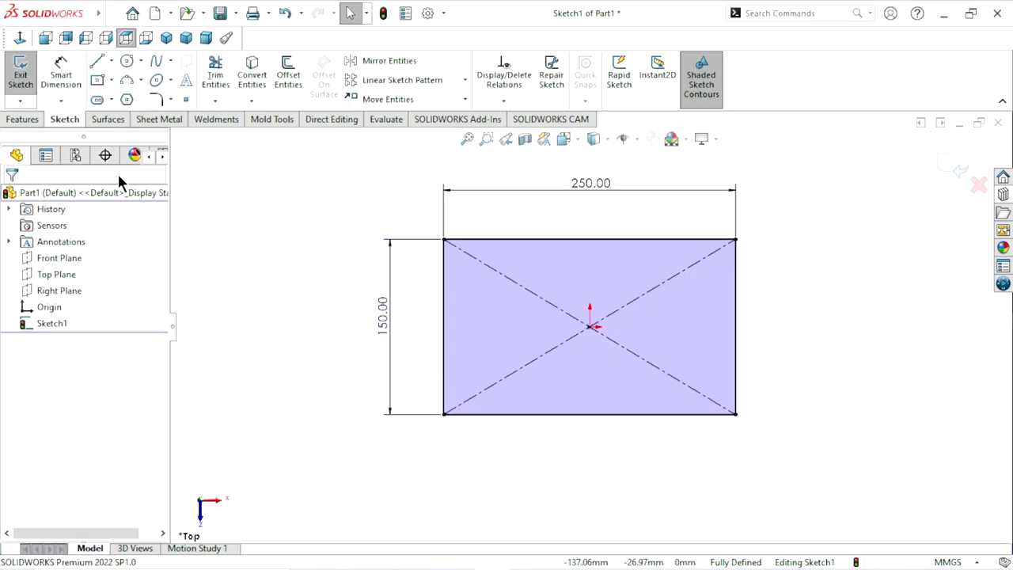
pyautogui.click(158, 118)
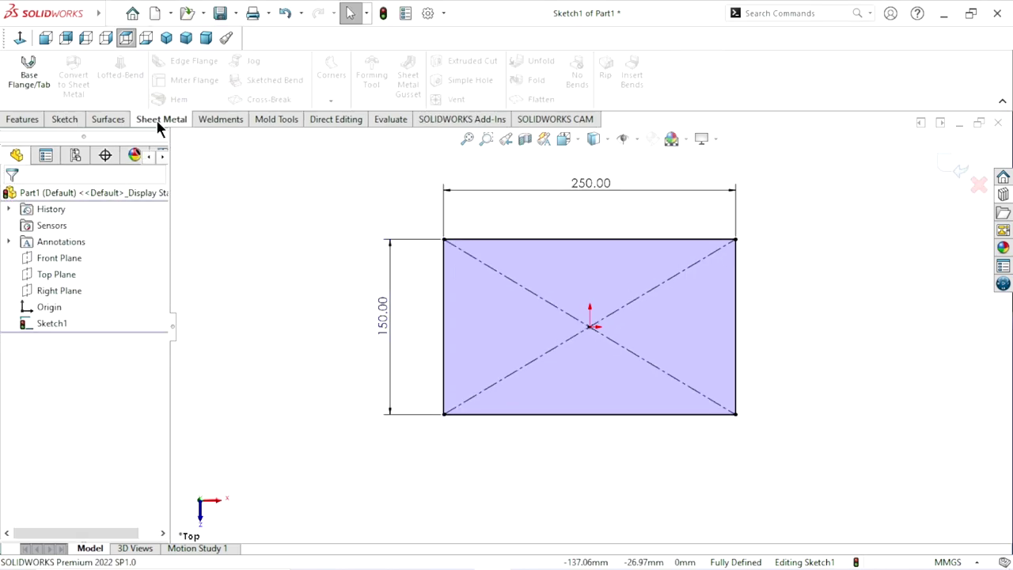
# Step: Create a base flange from the sketch with 1.00 mm thickness and K-factor 0.5
pyautogui.click(32, 77)
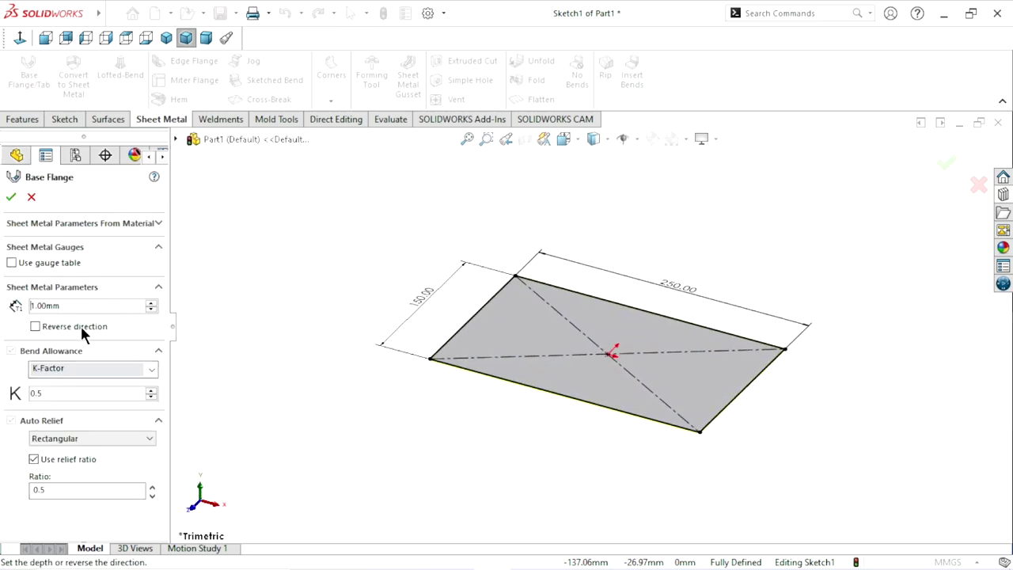
pyautogui.click(74, 306)
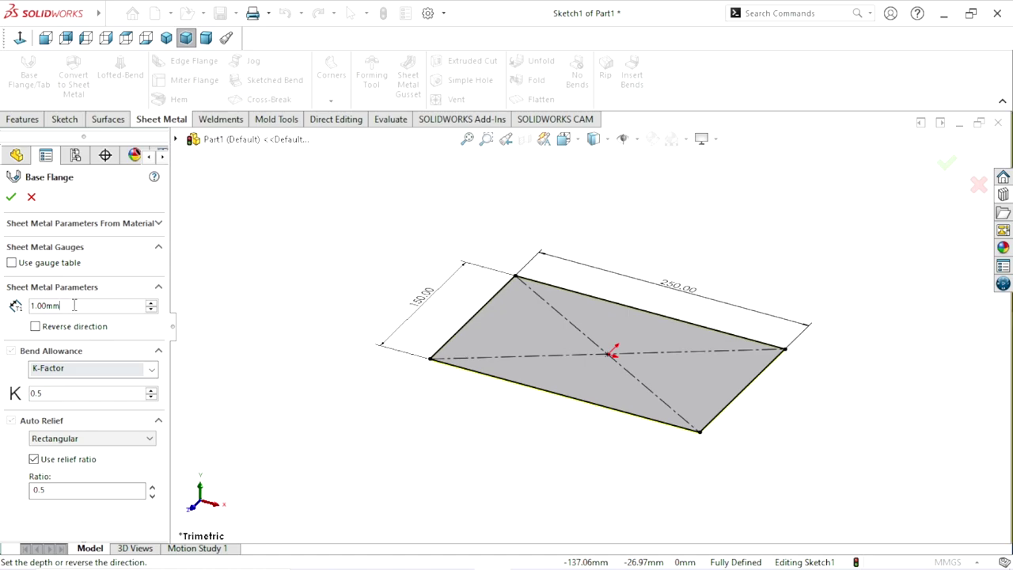
pyautogui.click(36, 327)
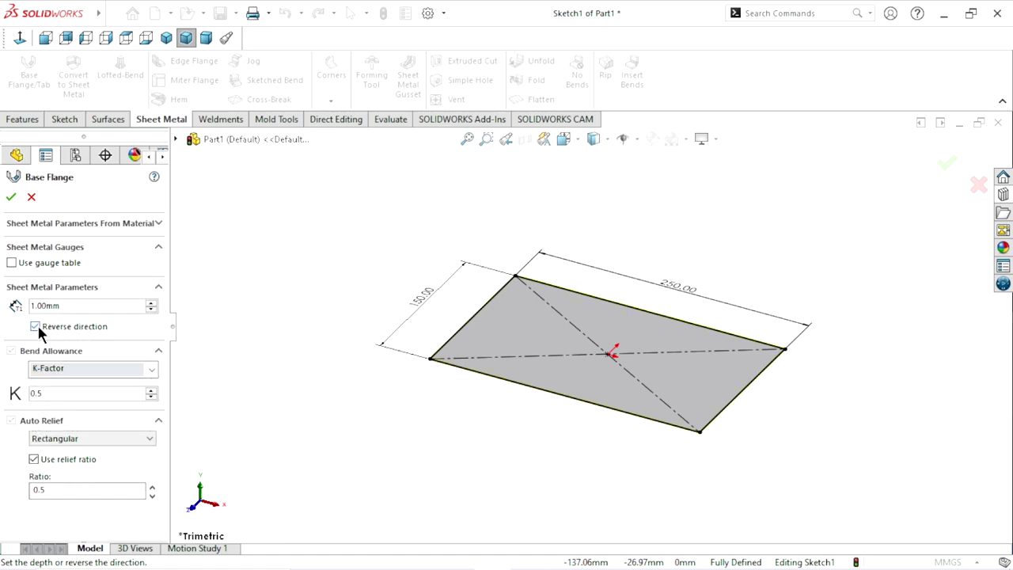
pyautogui.click(38, 327)
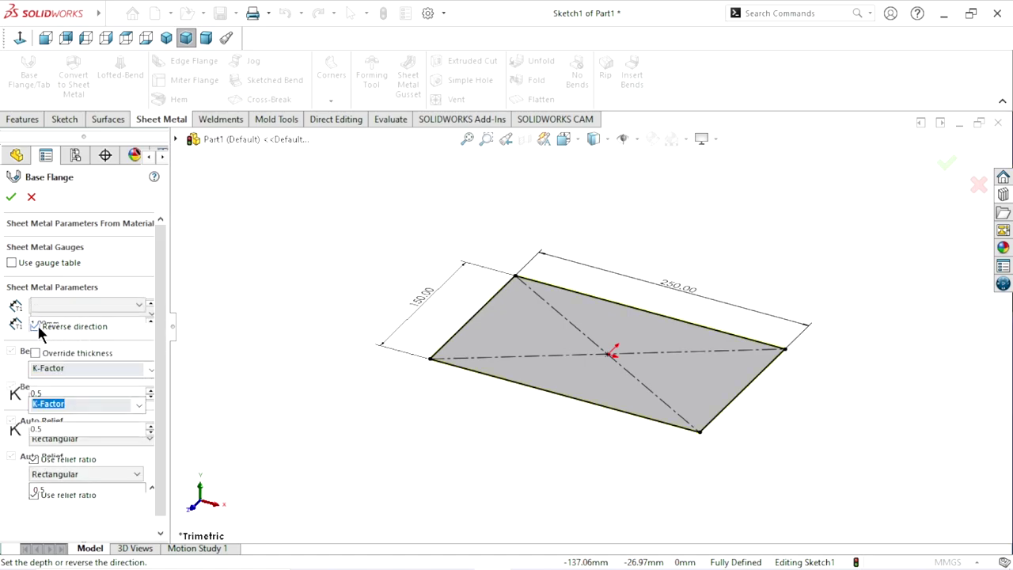
pyautogui.click(92, 366)
pyautogui.moveTo(38, 395); pyautogui.dragTo(4, 396)
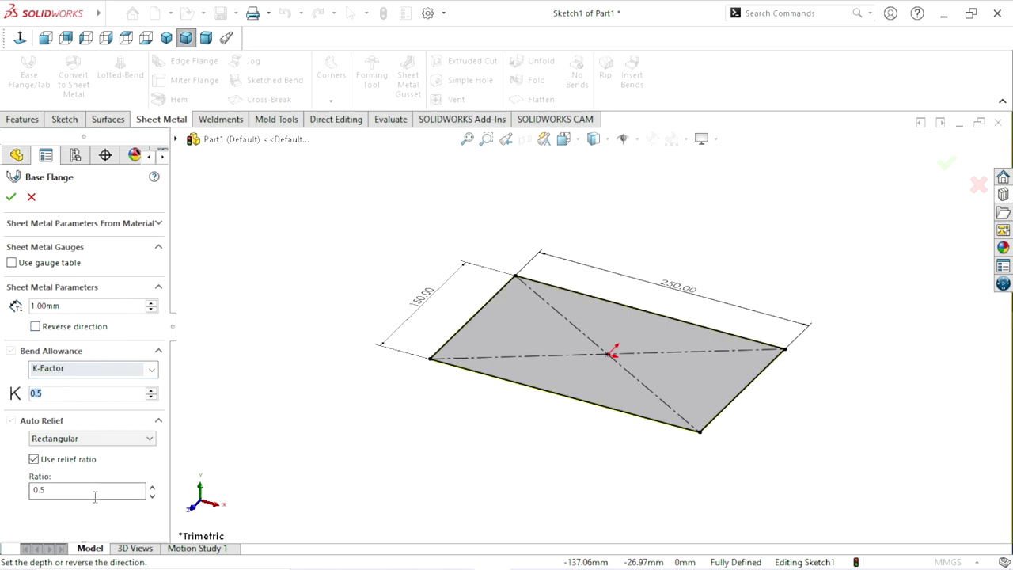
pyautogui.click(12, 199)
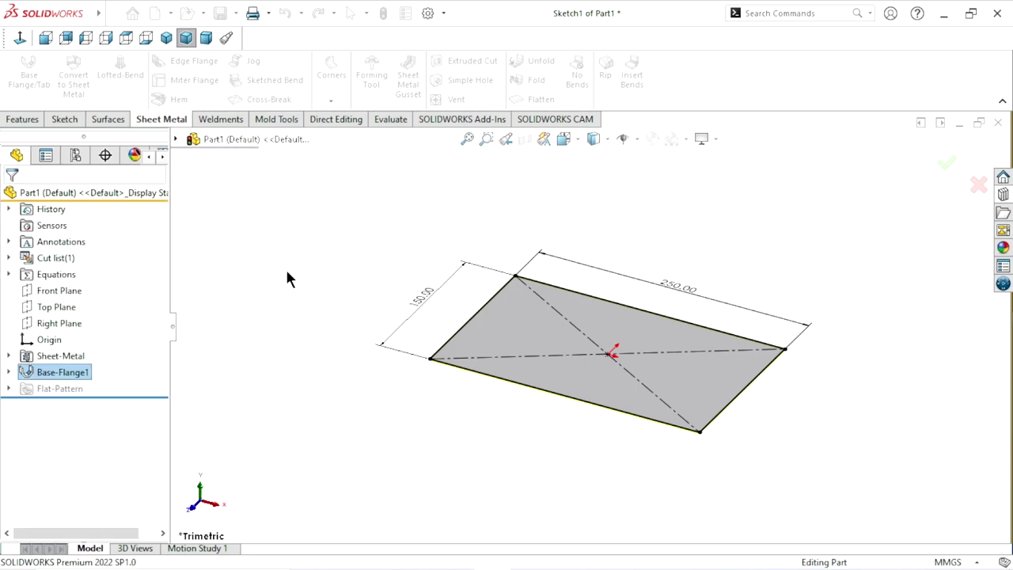
pyautogui.moveTo(480, 357)
pyautogui.mouseDown(button='middle')
pyautogui.moveTo(415, 494)
pyautogui.moveTo(546, 457)
pyautogui.mouseUp(button='middle')
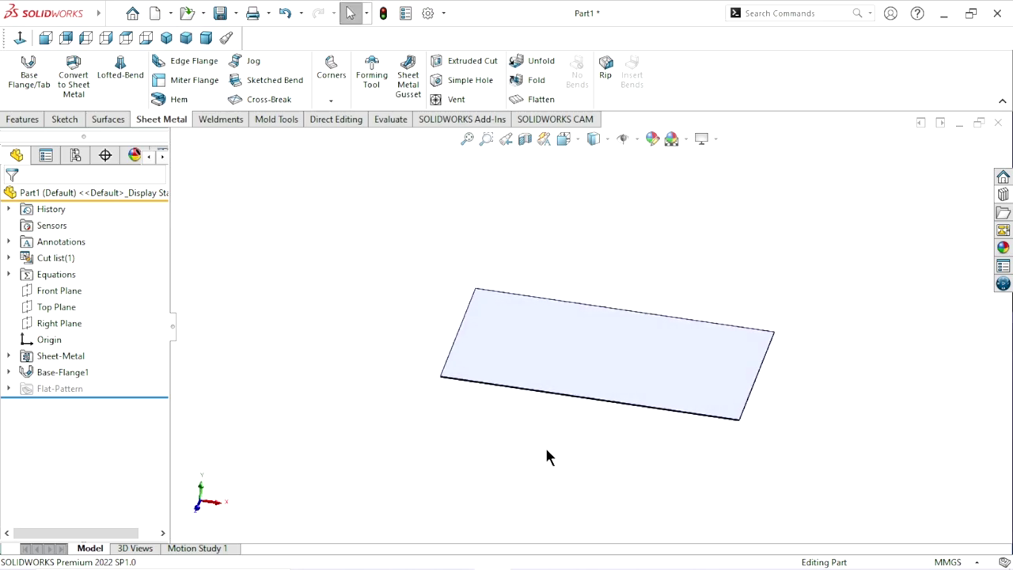
# Step: Zoom out and switch the plate view to isometric, then dimetric orientation
pyautogui.scroll(2, 594, 424)
pyautogui.click(169, 39)
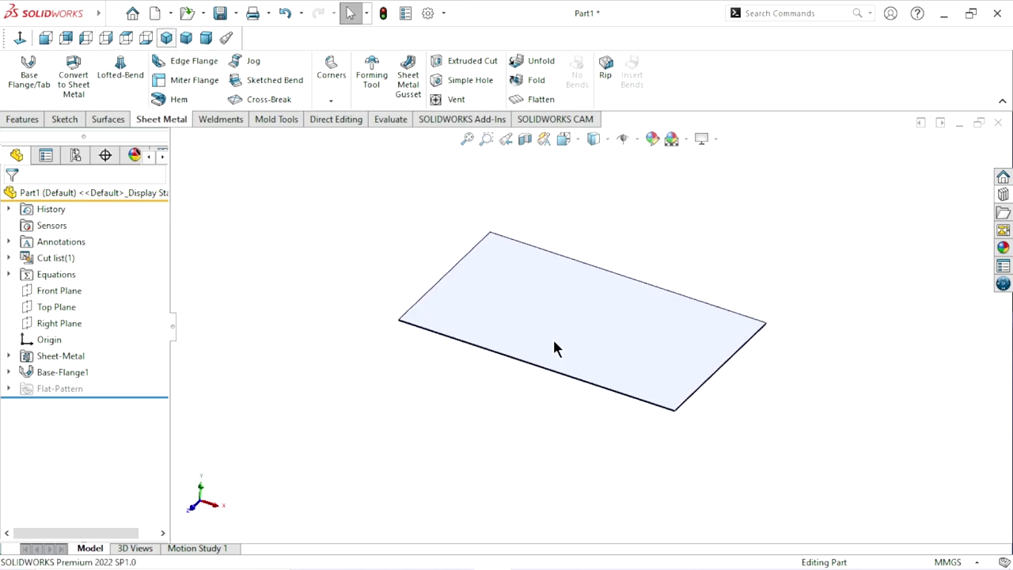
pyautogui.click(206, 37)
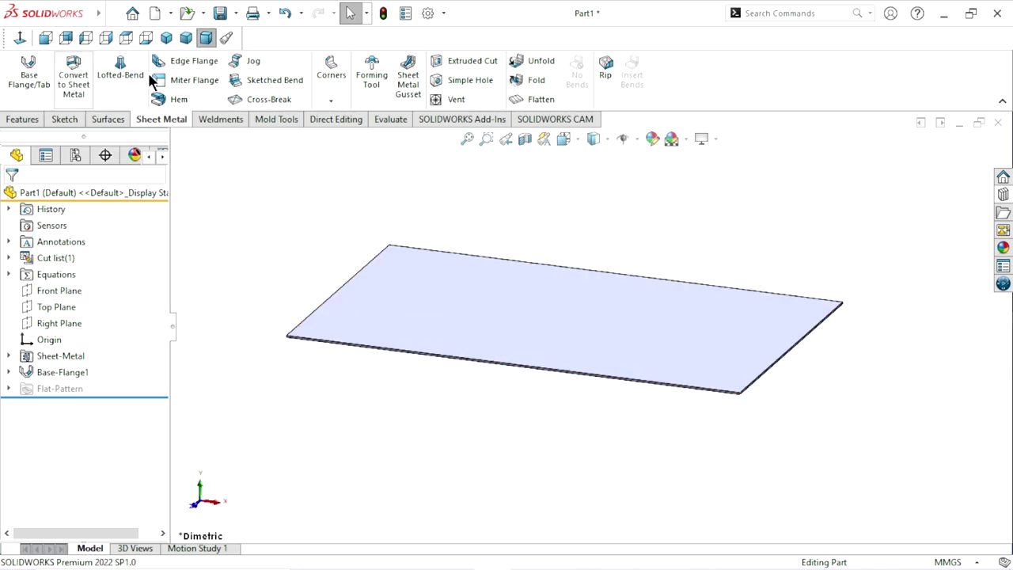
# Step: Add edge flanges on the right and left short edges with 120 mm blind length
pyautogui.click(197, 59)
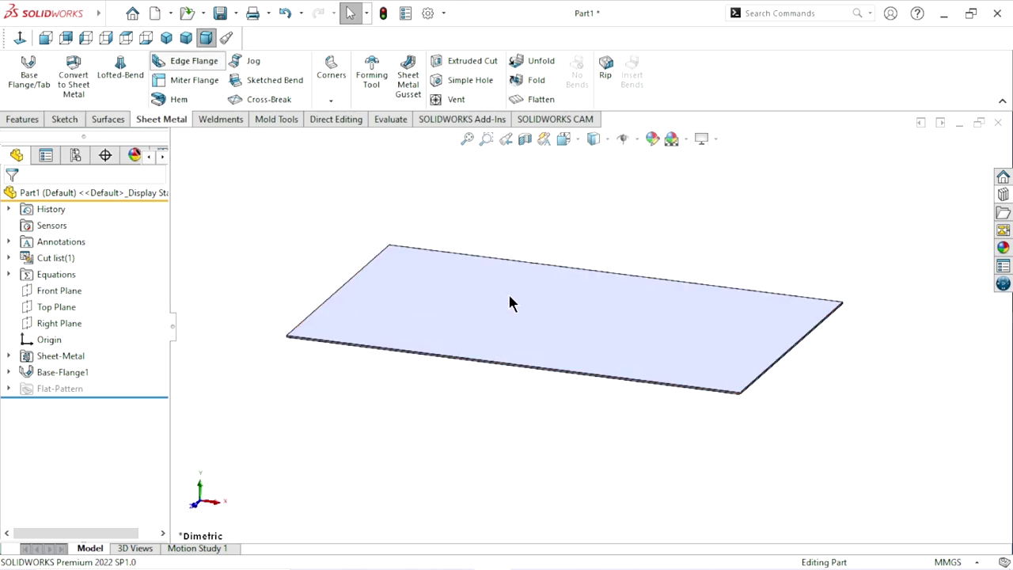
pyautogui.click(800, 347)
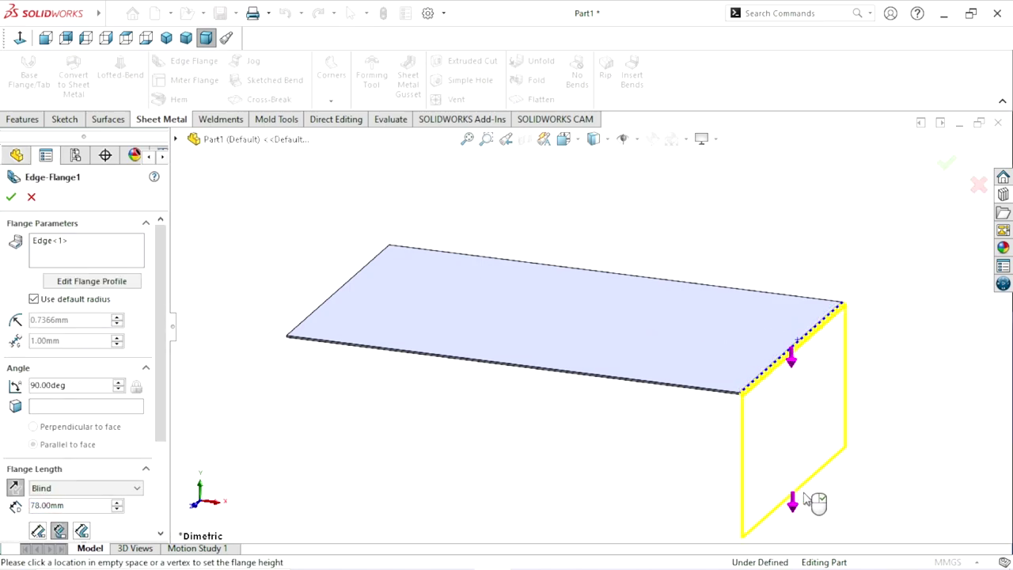
pyautogui.click(805, 499)
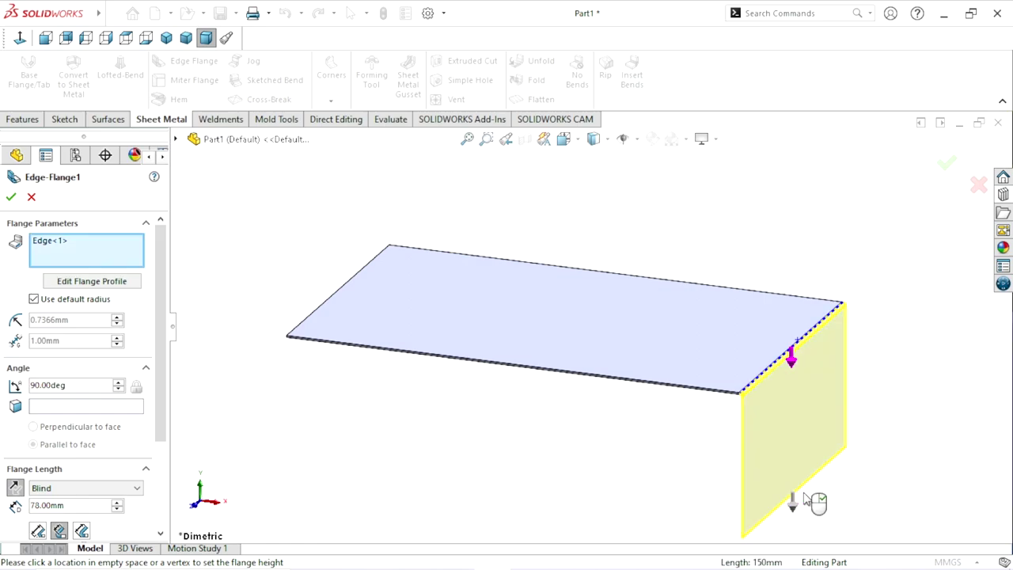
pyautogui.click(305, 319)
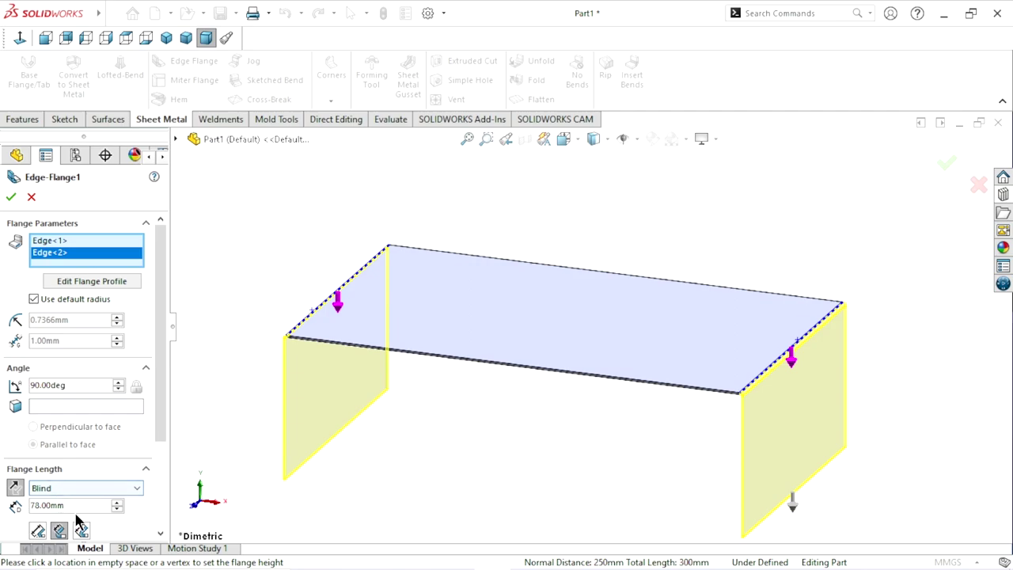
pyautogui.moveTo(162, 385); pyautogui.dragTo(163, 423)
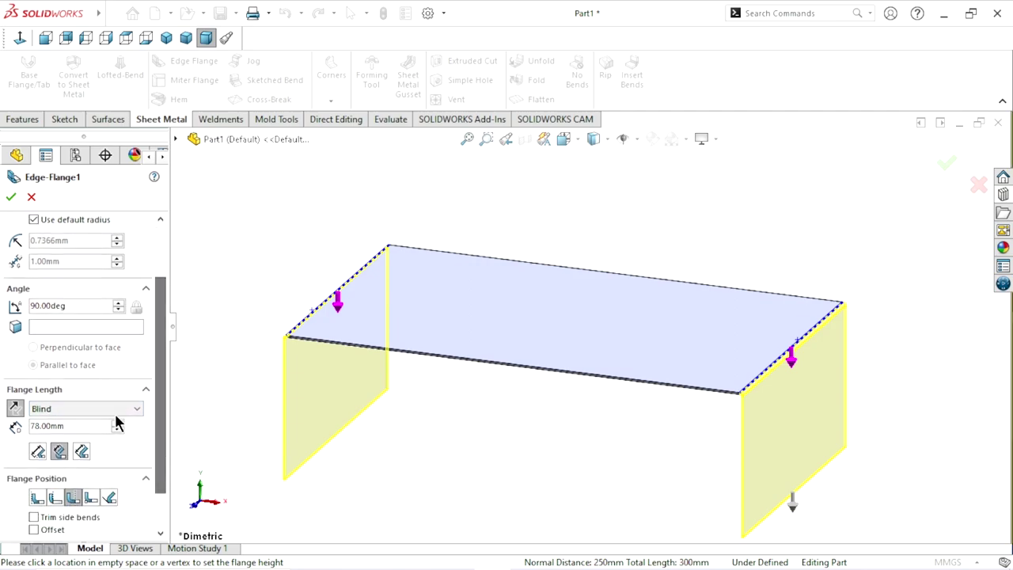
pyautogui.doubleClick(78, 426)
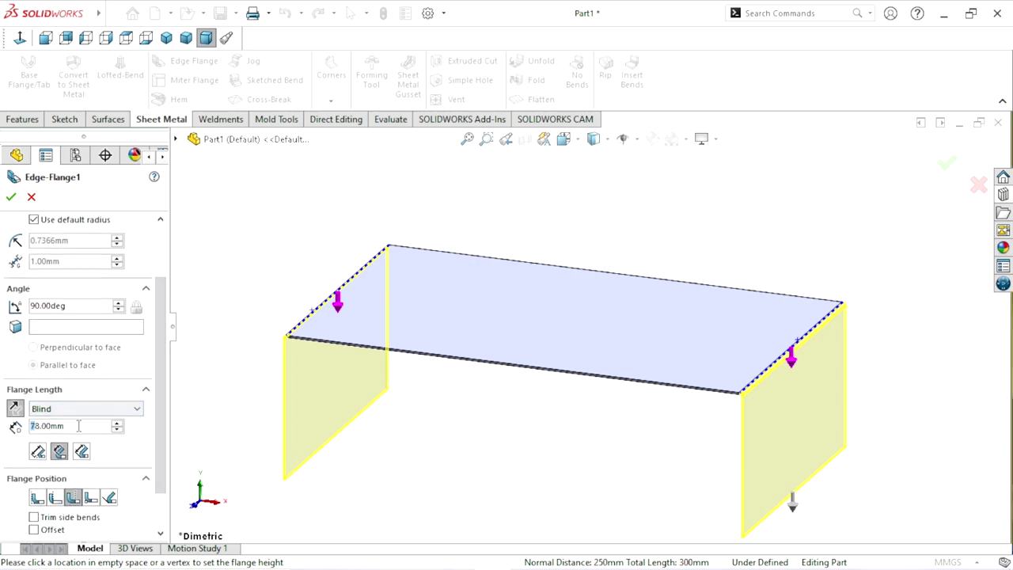
pyautogui.moveTo(77, 427); pyautogui.dragTo(2, 432)
pyautogui.write('20')
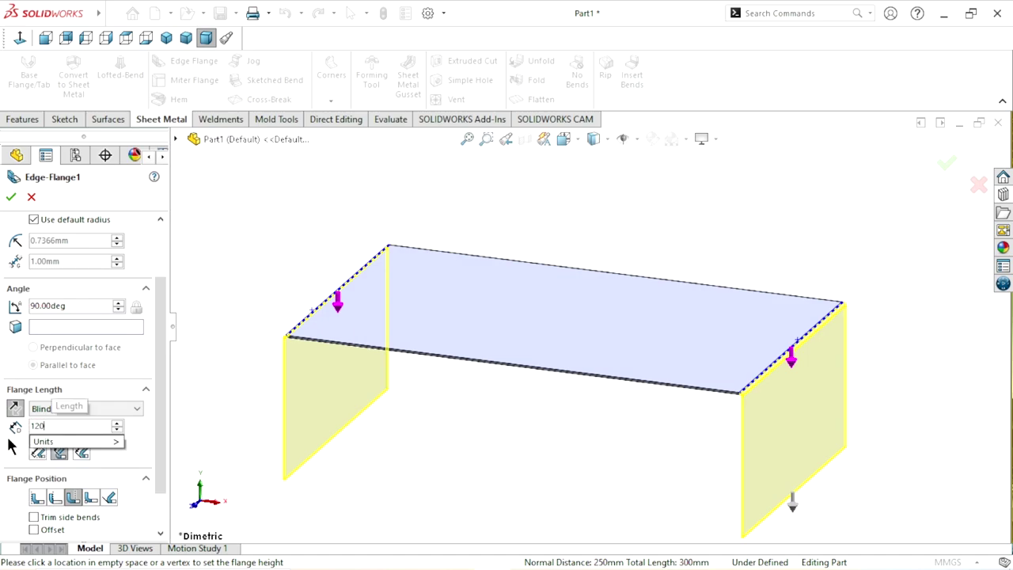
pyautogui.press('Return')
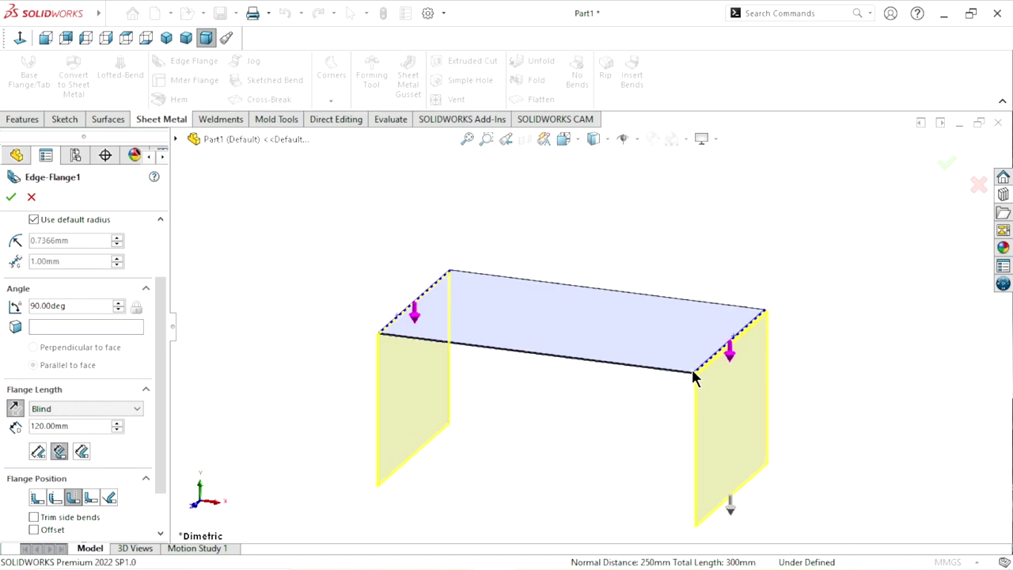
# Step: Try the flange length reference options, then set flange position to Material Inside
pyautogui.scroll(-3, 698, 384)
pyautogui.scroll(-3, 684, 377)
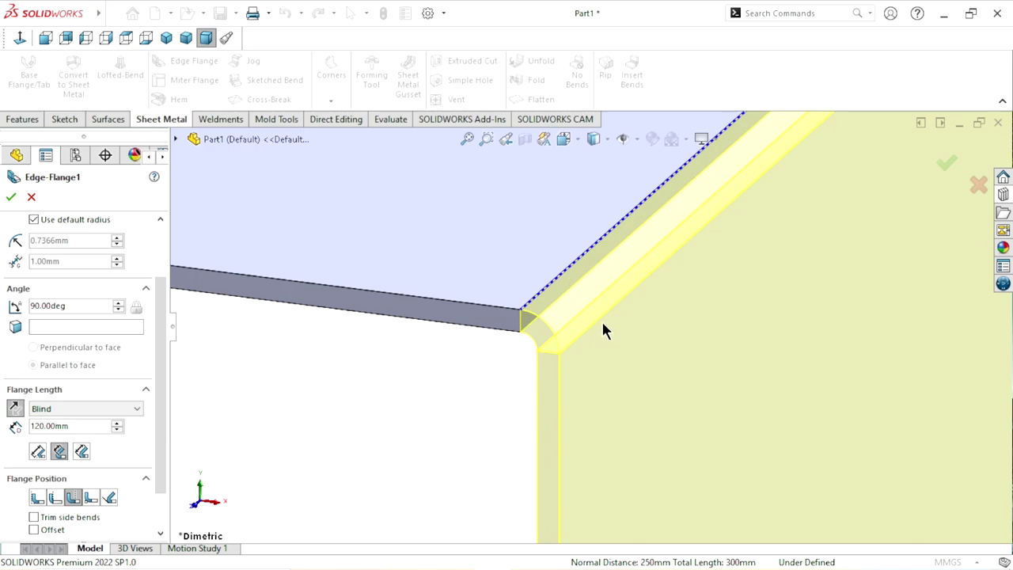
pyautogui.click(37, 453)
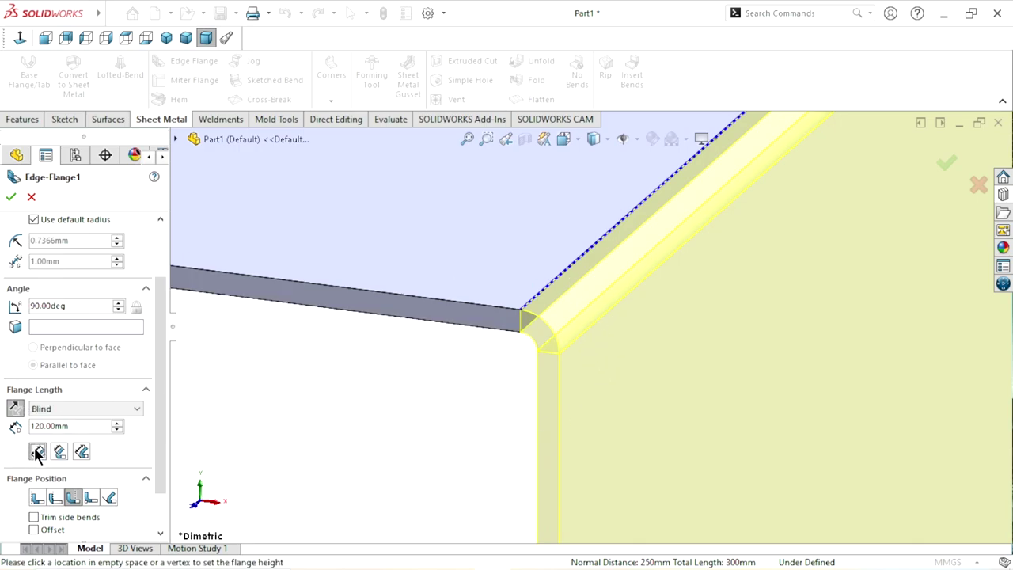
pyautogui.click(87, 448)
pyautogui.click(61, 453)
pyautogui.click(37, 499)
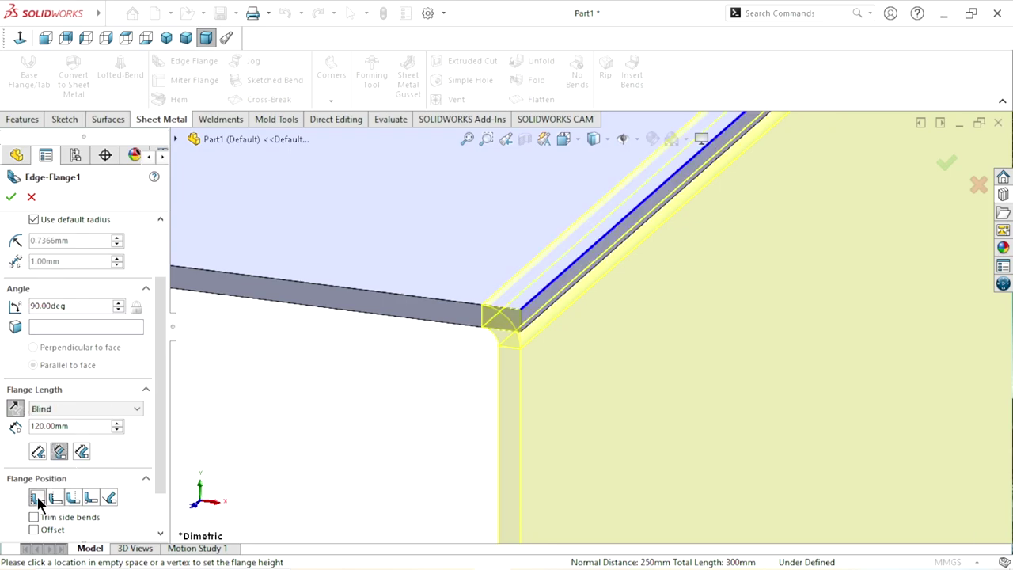
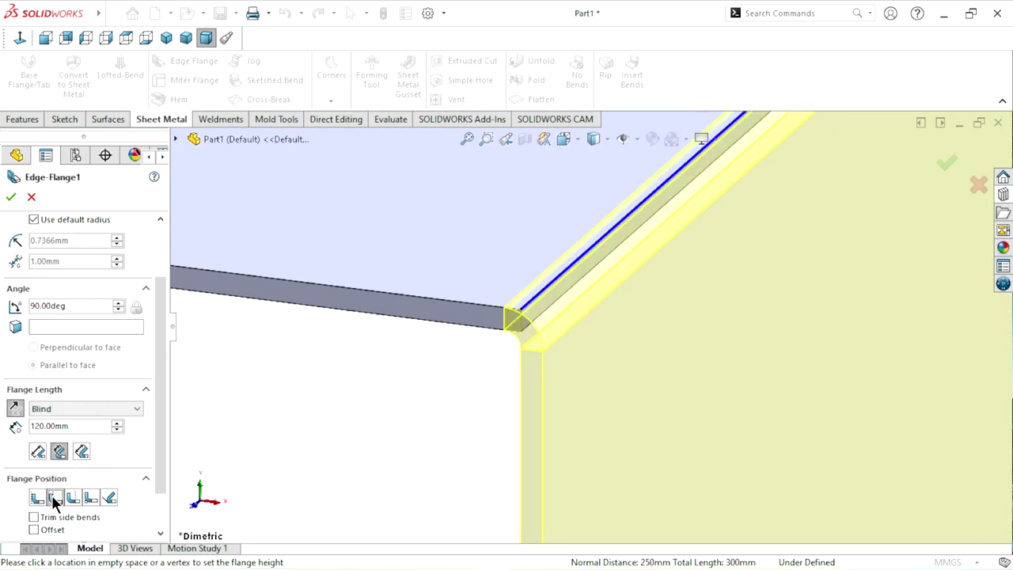
# Step: Pick the Flange Position for the two 120 mm side walls and confirm Edge-Flange1
pyautogui.click(73, 501)
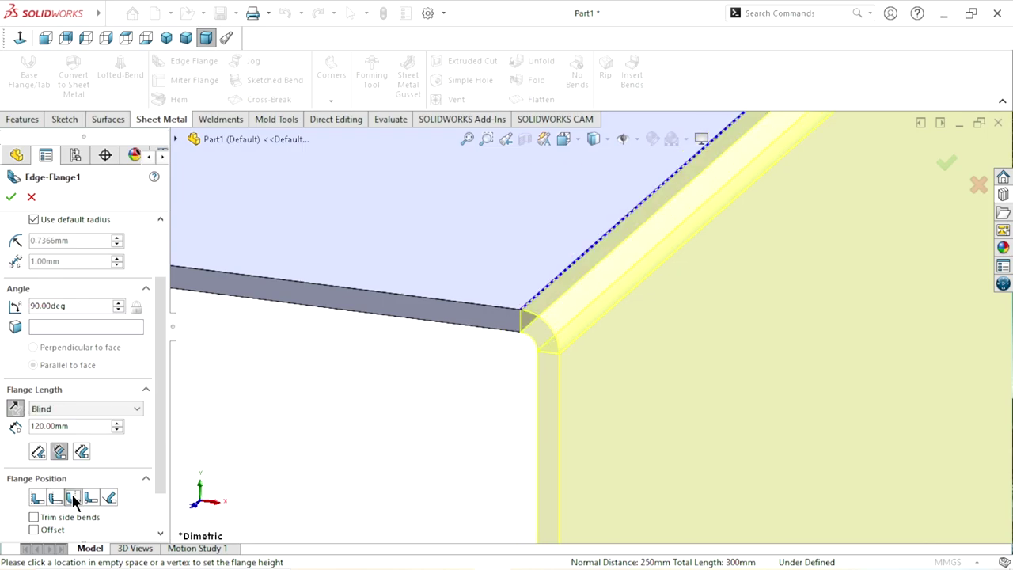
pyautogui.click(92, 499)
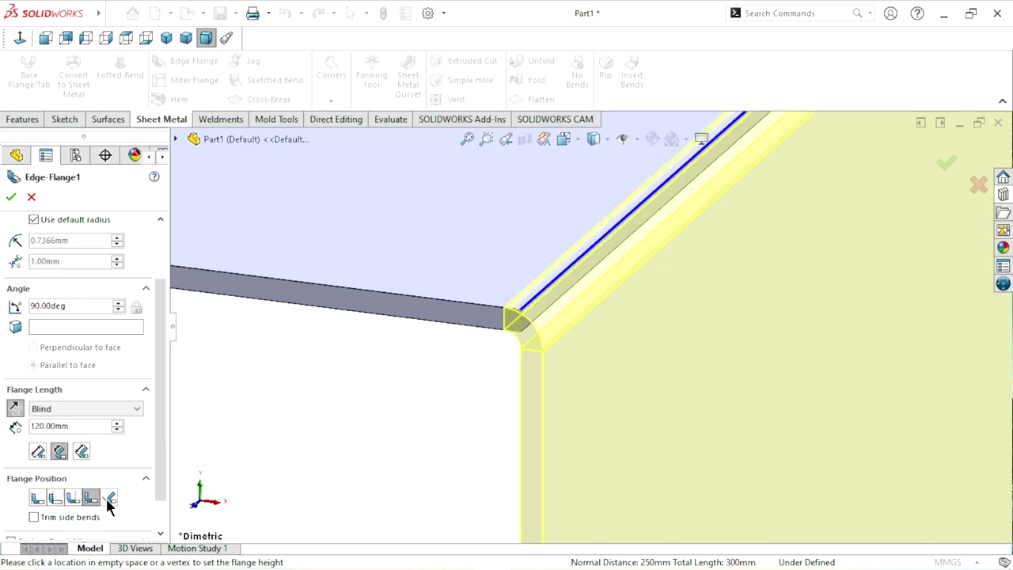
pyautogui.click(110, 498)
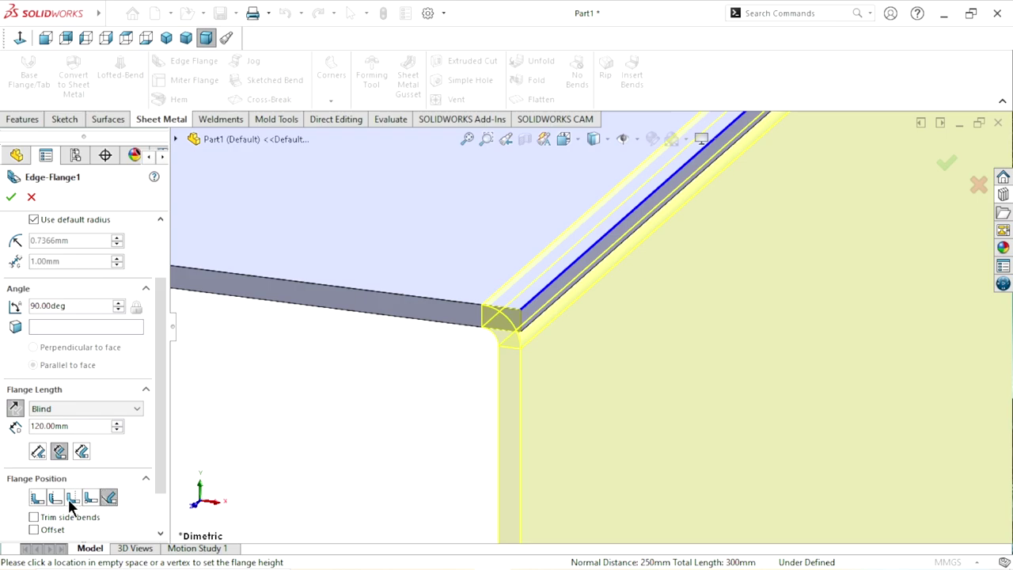
pyautogui.click(73, 498)
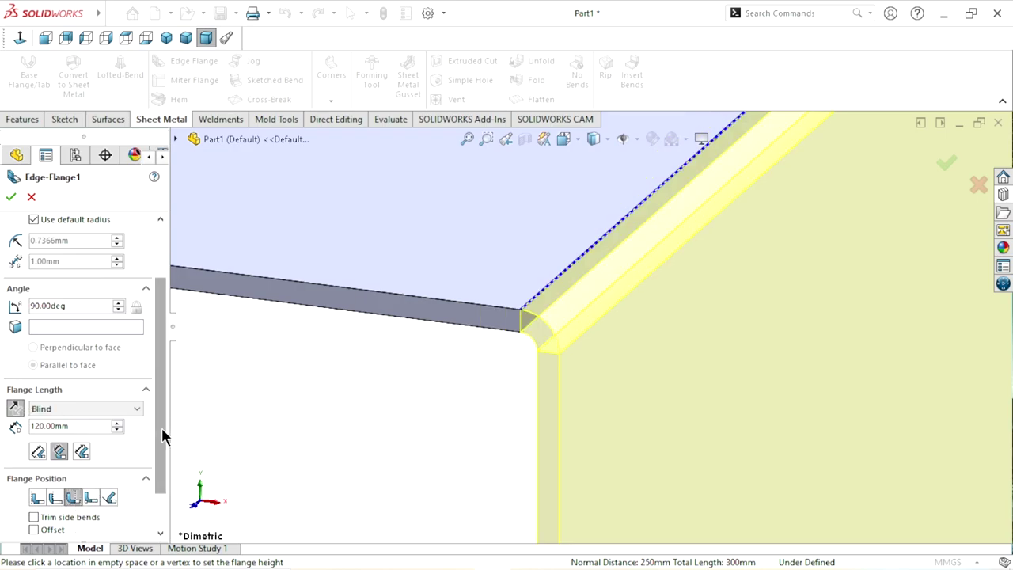
pyautogui.moveTo(164, 436); pyautogui.dragTo(166, 375)
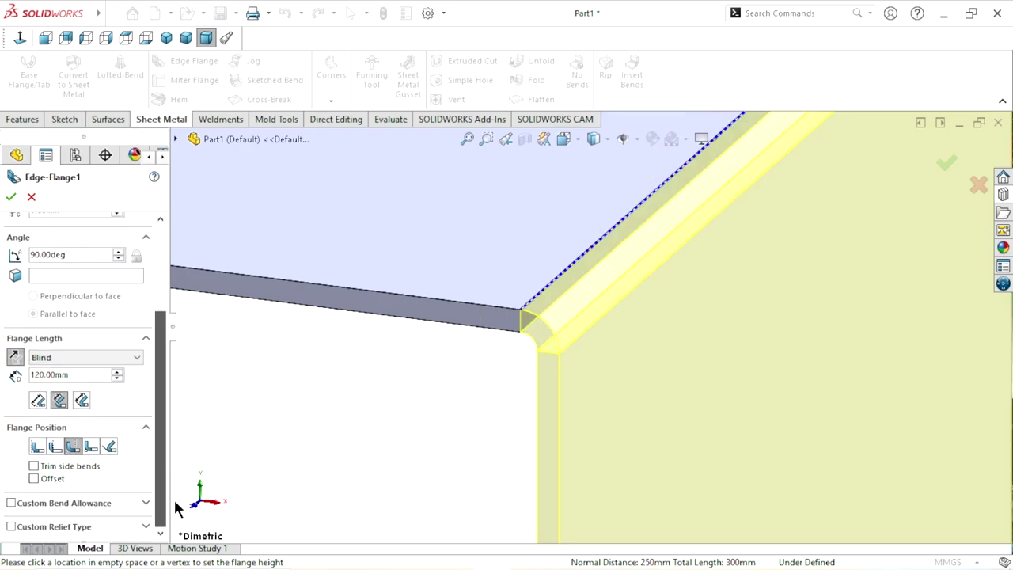
pyautogui.click(12, 198)
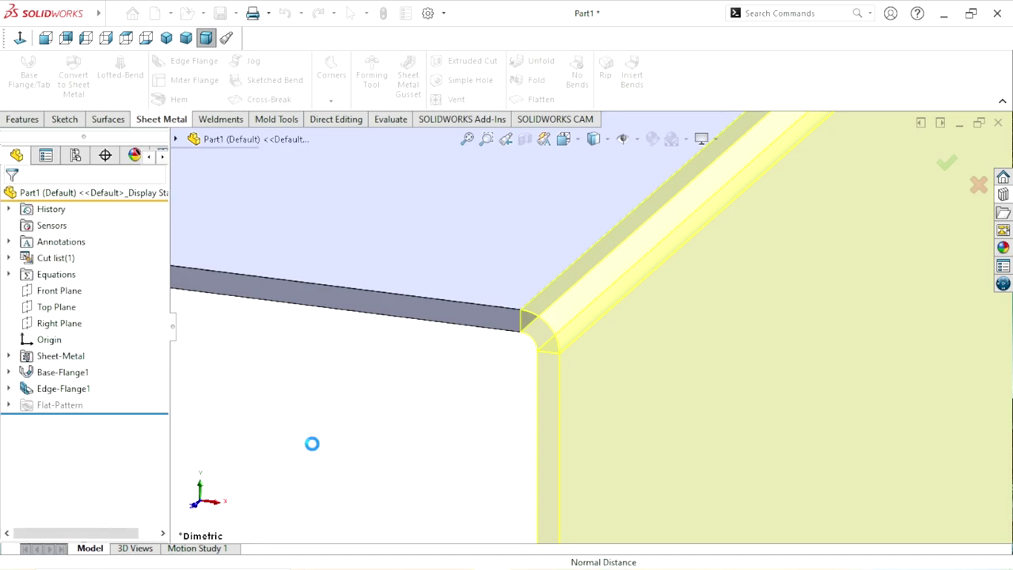
pyautogui.scroll(5, 334, 437)
pyautogui.scroll(5, 365, 415)
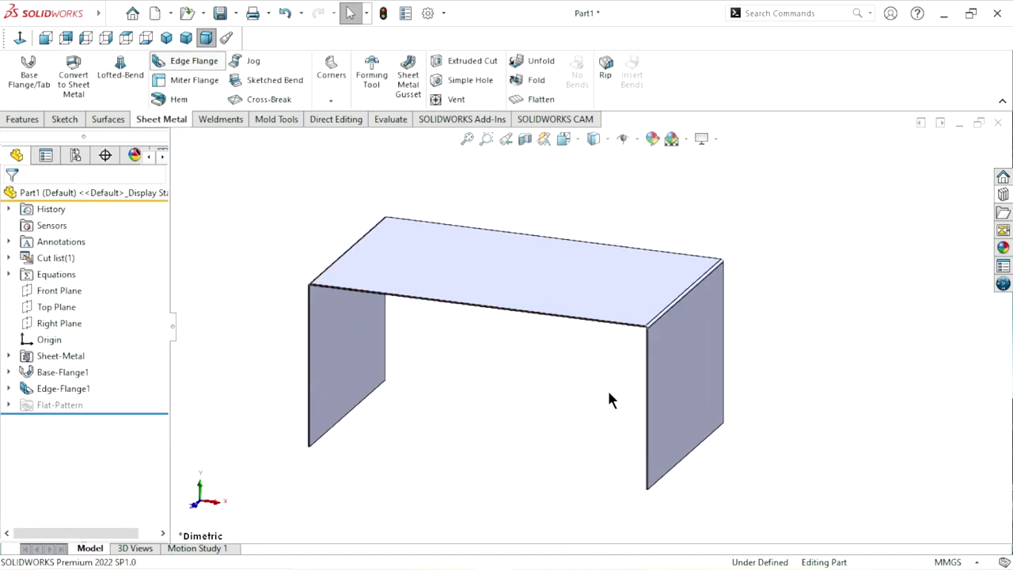
pyautogui.press('Return')
# Step: Select the bottom edges of the right and left side walls for the new edge flange
pyautogui.scroll(-2, 700, 473)
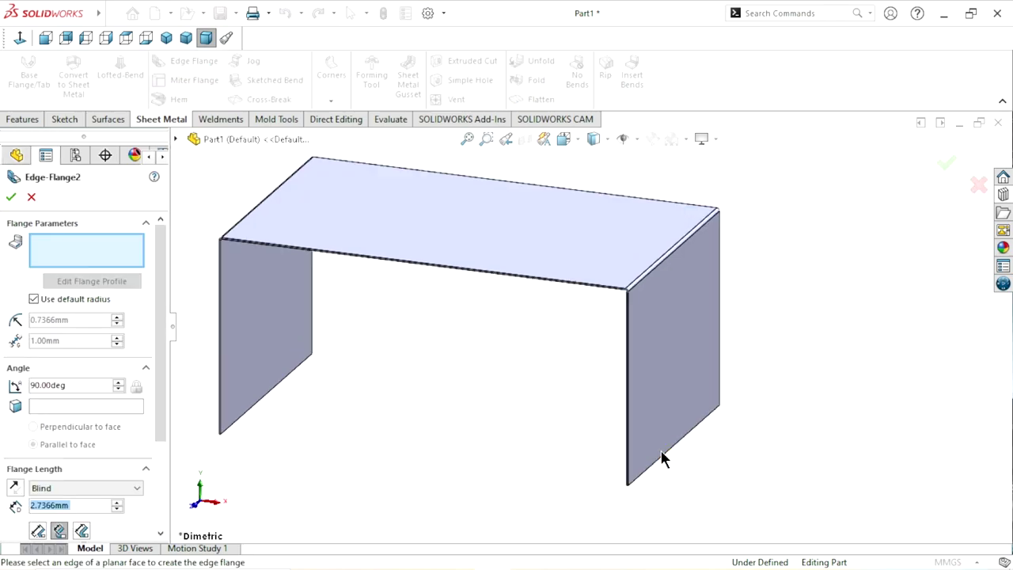
pyautogui.click(662, 456)
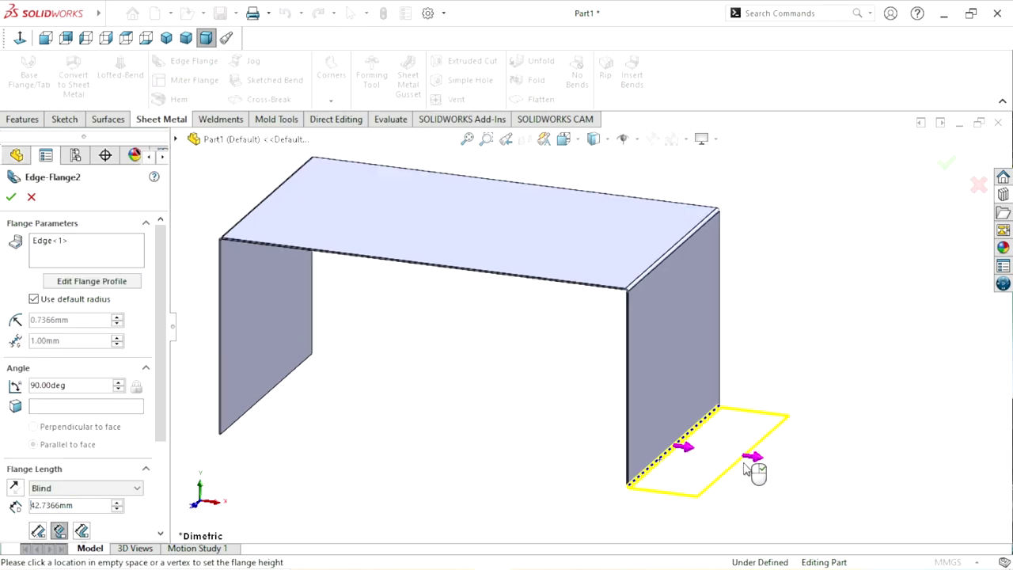
pyautogui.scroll(5, 604, 444)
pyautogui.scroll(-3, 471, 346)
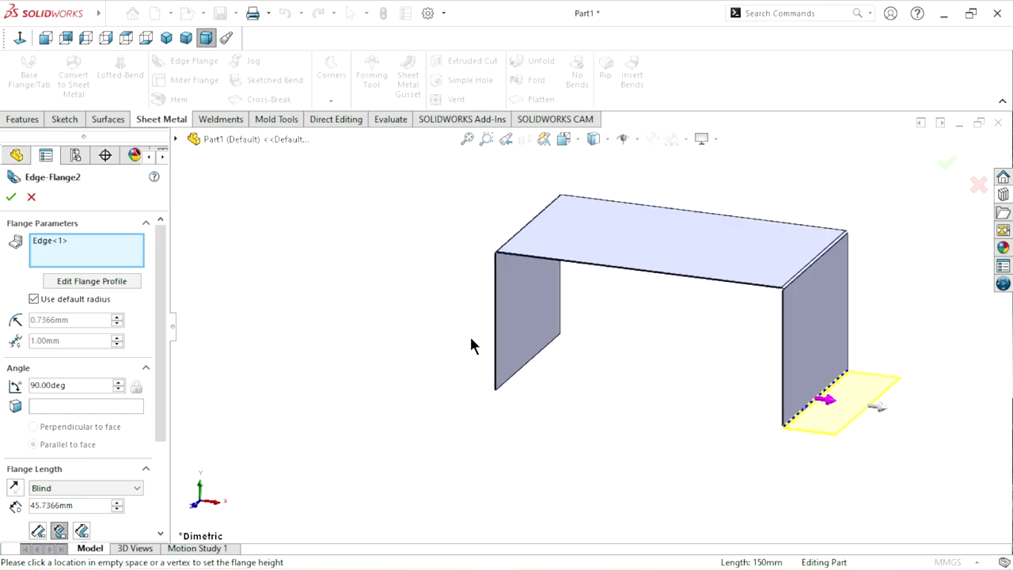
pyautogui.scroll(-3, 471, 346)
pyautogui.moveTo(570, 431); pyautogui.dragTo(559, 461, button='middle')
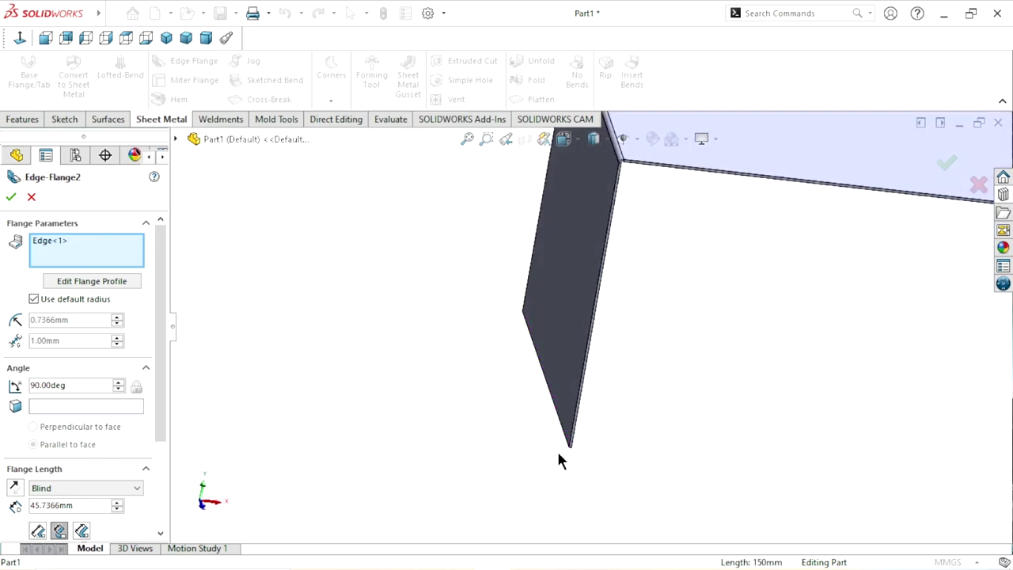
pyautogui.click(568, 437)
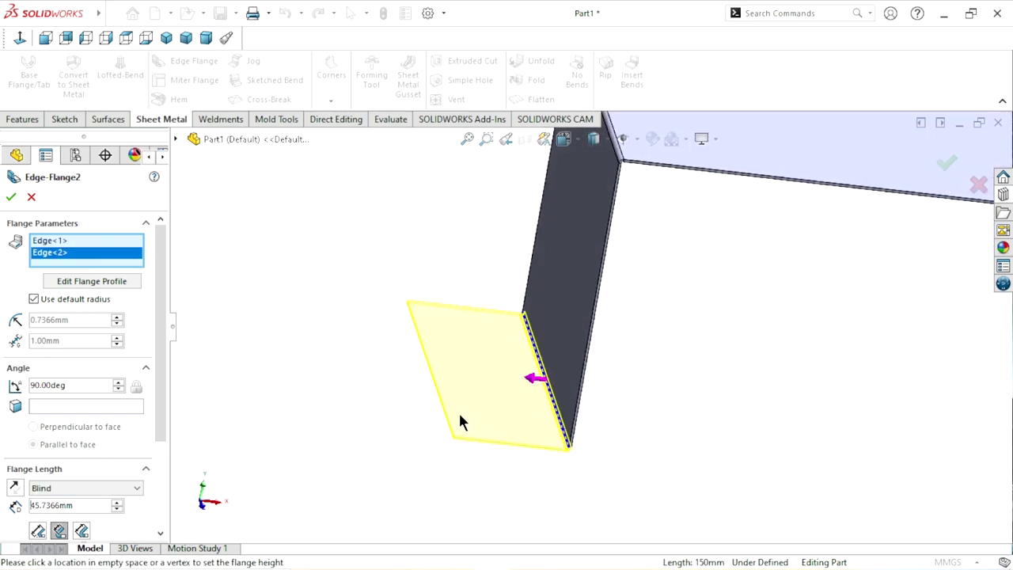
# Step: Set the outward foot flange length to 50 mm and accept it
pyautogui.scroll(4, 324, 372)
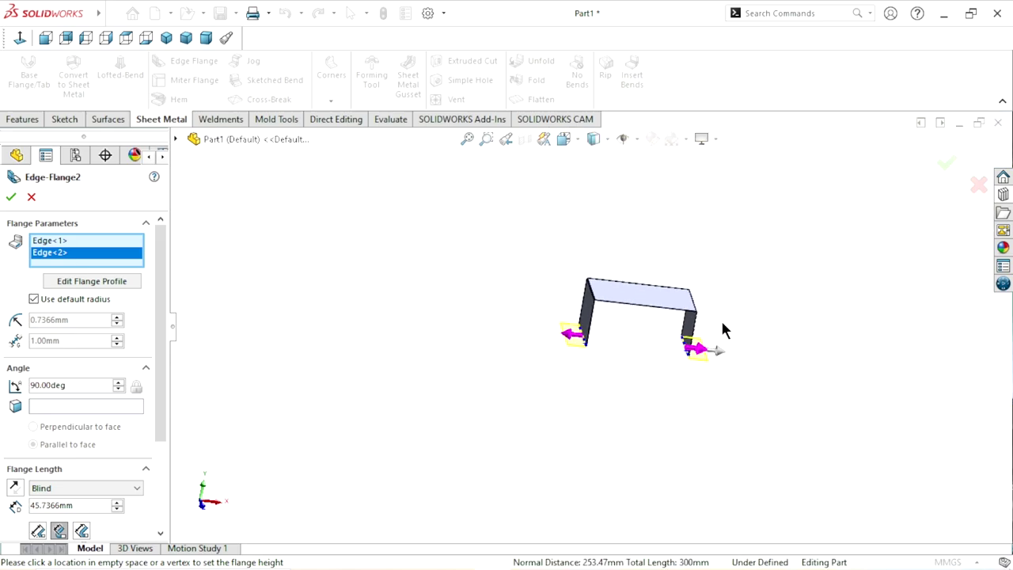
pyautogui.scroll(-3, 696, 348)
pyautogui.moveTo(675, 372); pyautogui.dragTo(622, 385, button='middle')
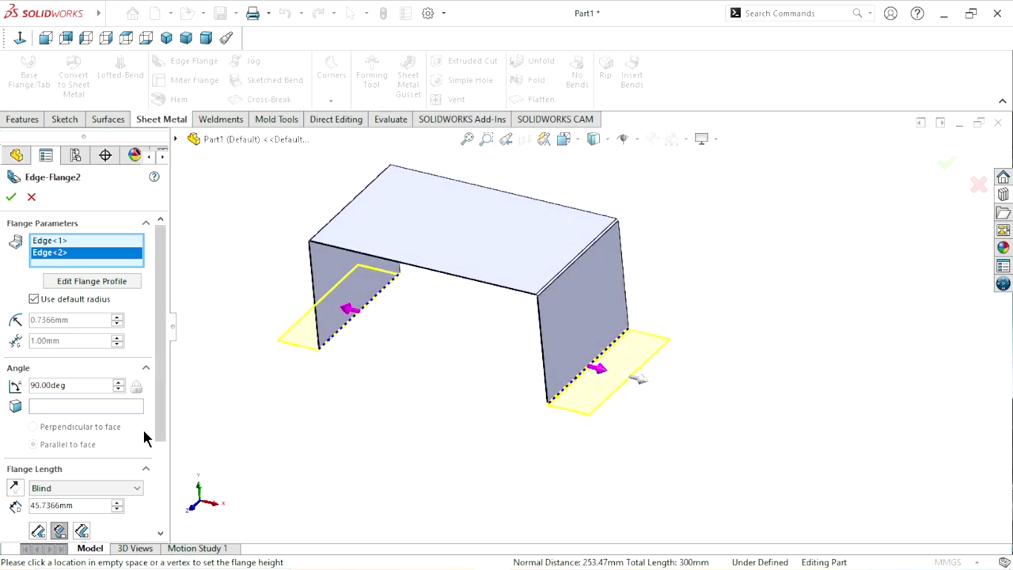
pyautogui.scroll(-3, 159, 407)
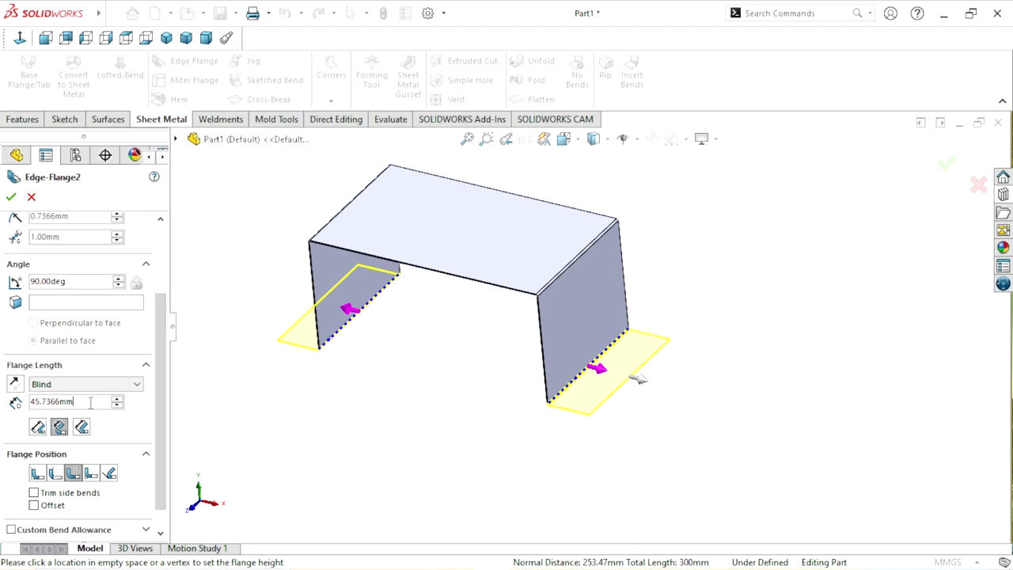
pyautogui.click(52, 402)
pyautogui.write('50')
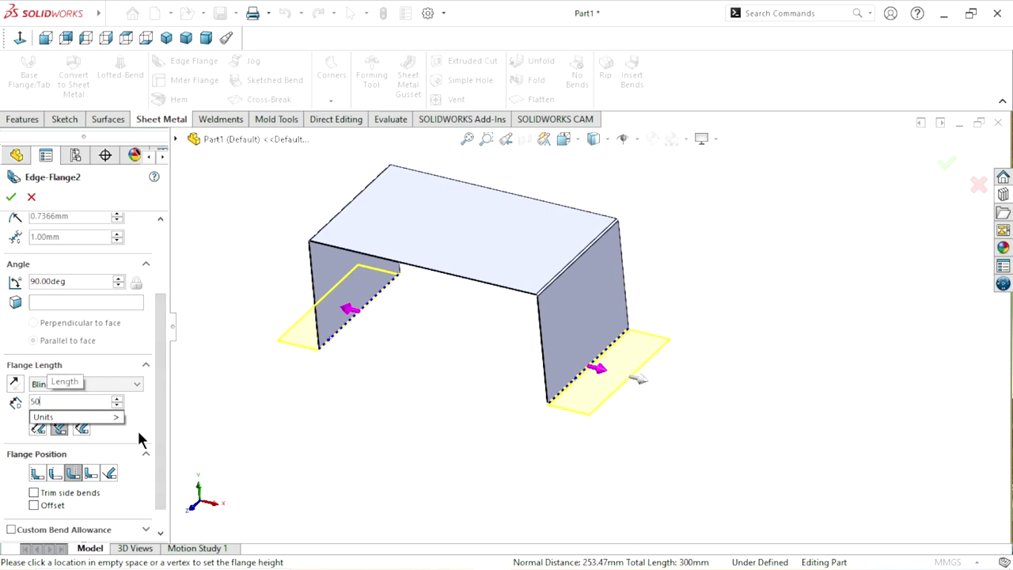
pyautogui.click(11, 196)
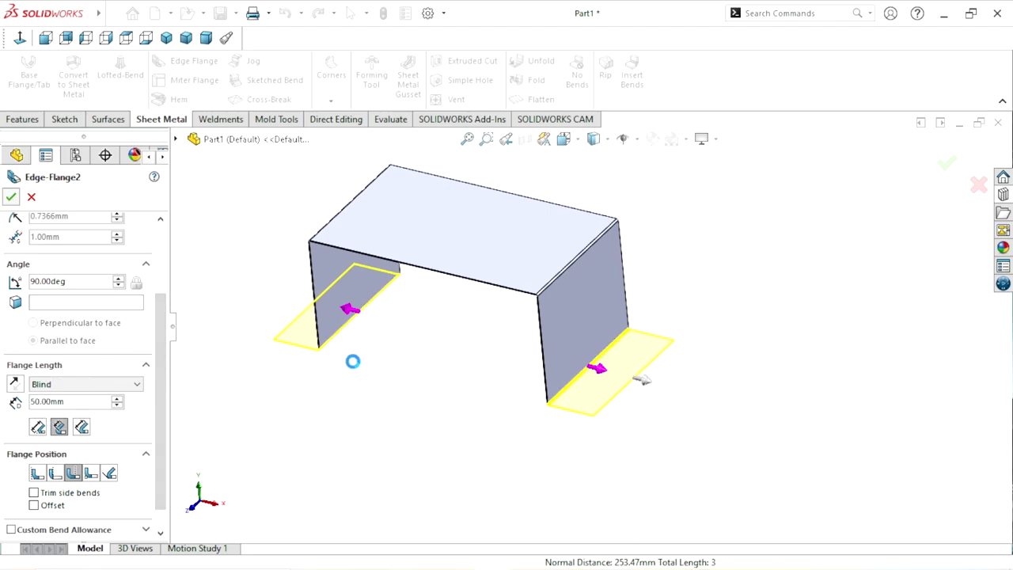
# Step: Finish Edge-Flange2 and expand the Metal category in the Appearances library
pyautogui.press('z')
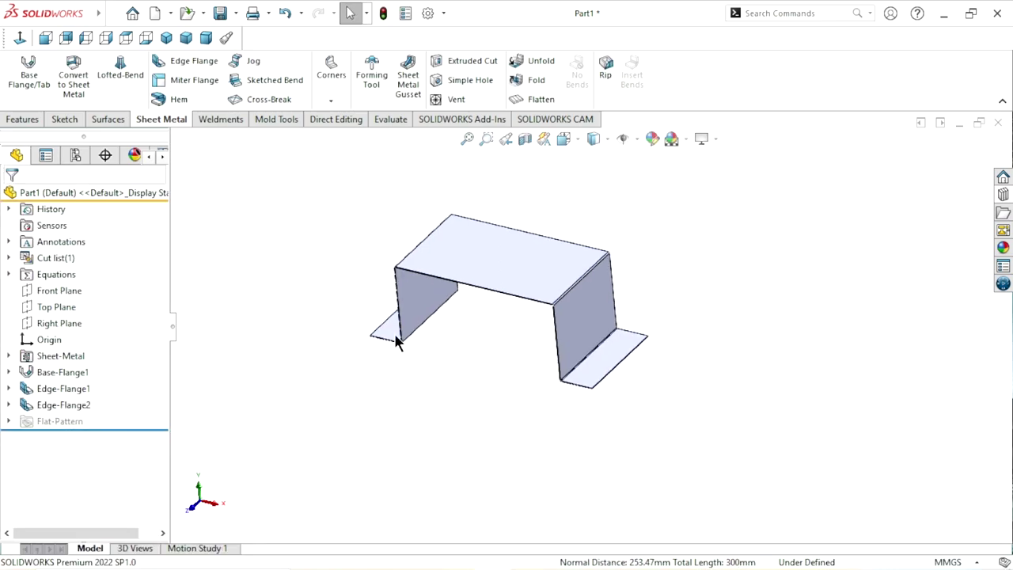
pyautogui.scroll(-3, 478, 284)
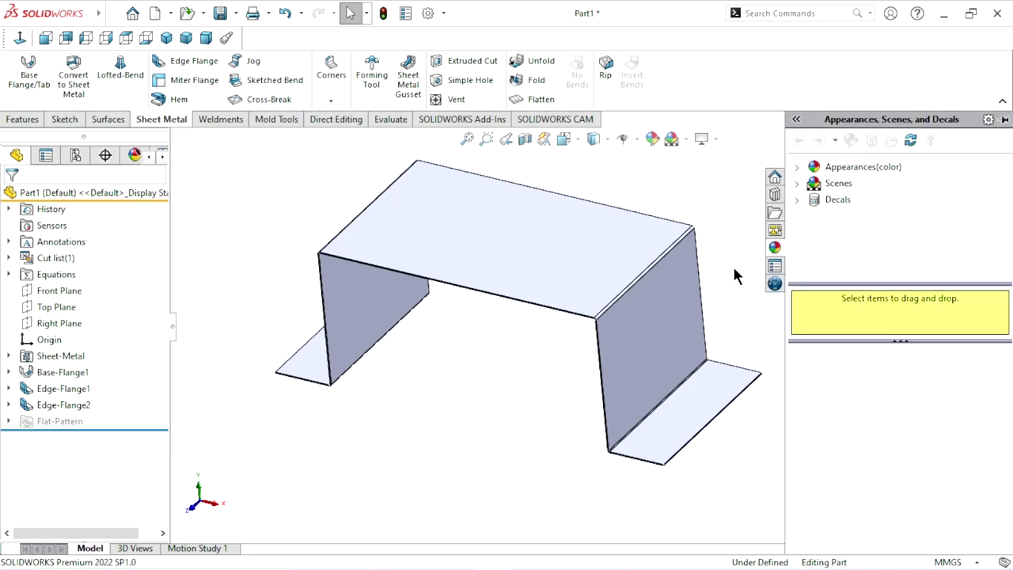
pyautogui.click(881, 175)
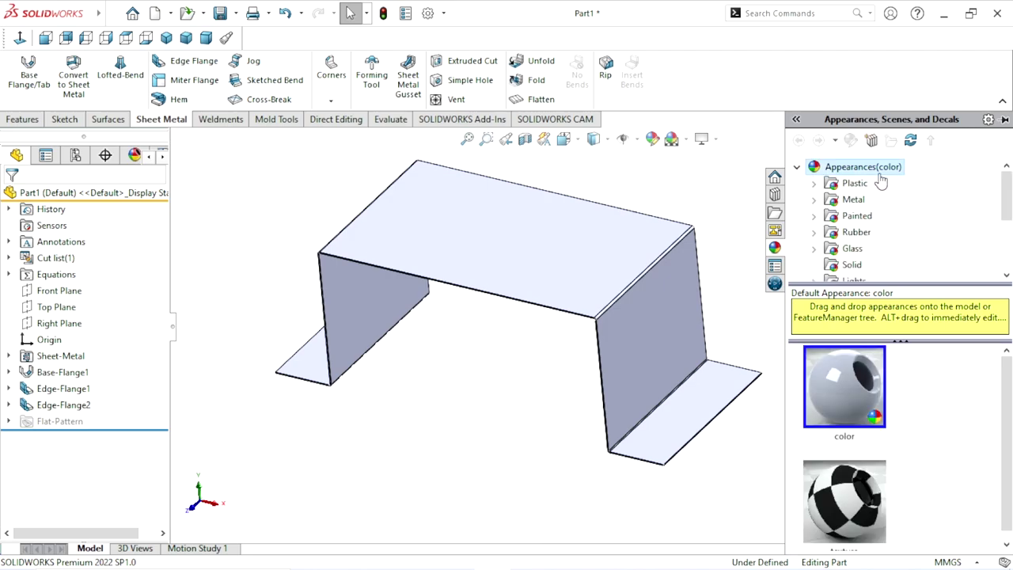
pyautogui.click(855, 200)
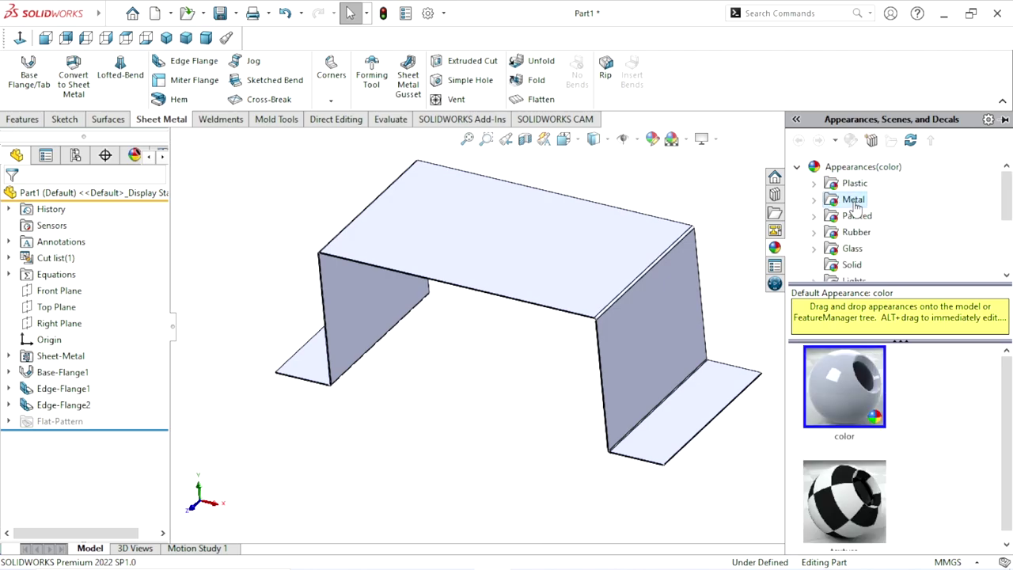
pyautogui.doubleClick(855, 202)
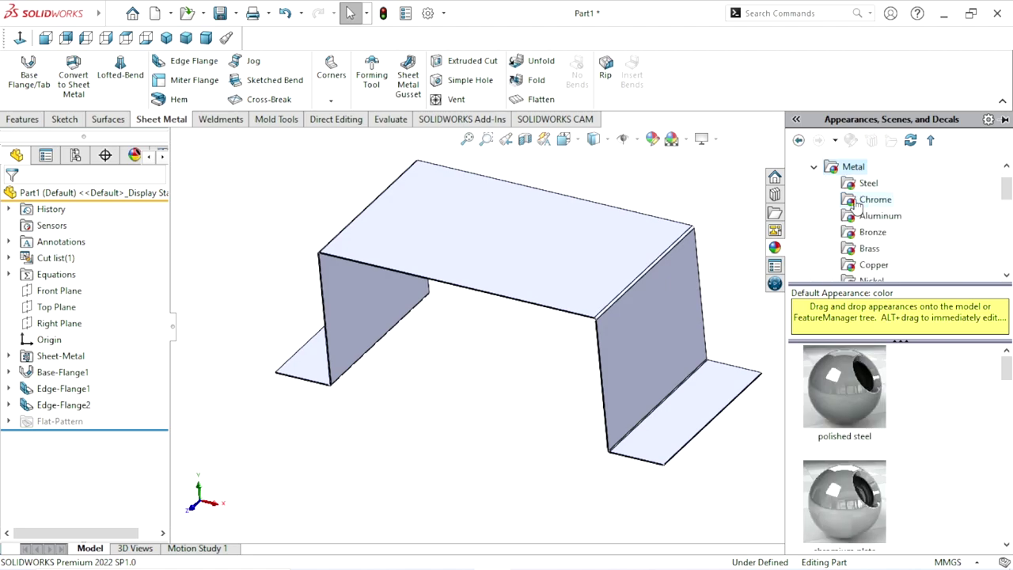
# Step: Apply the brushed Steel appearance to the whole bracket
pyautogui.click(868, 185)
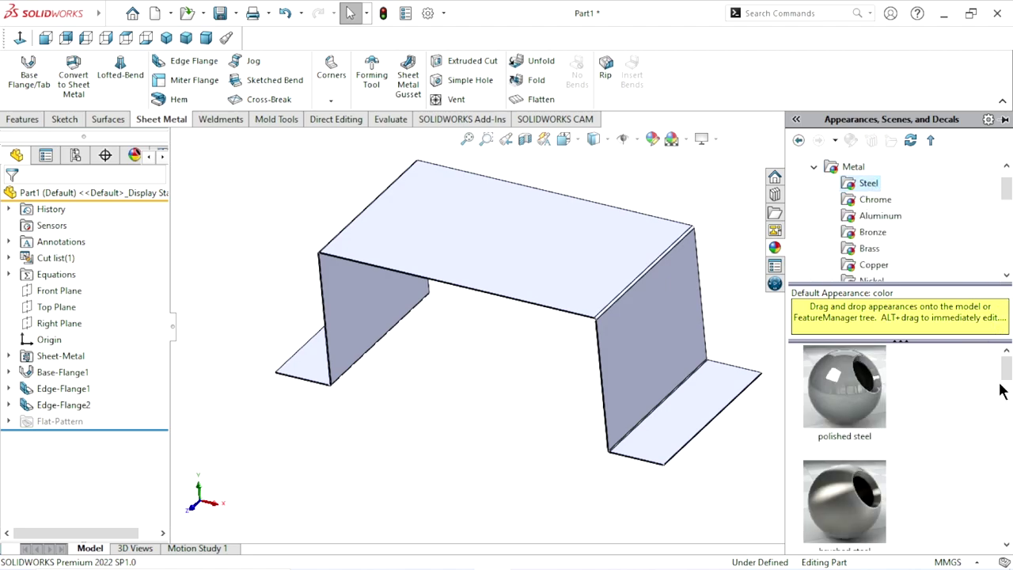
pyautogui.moveTo(1009, 374); pyautogui.dragTo(1010, 388)
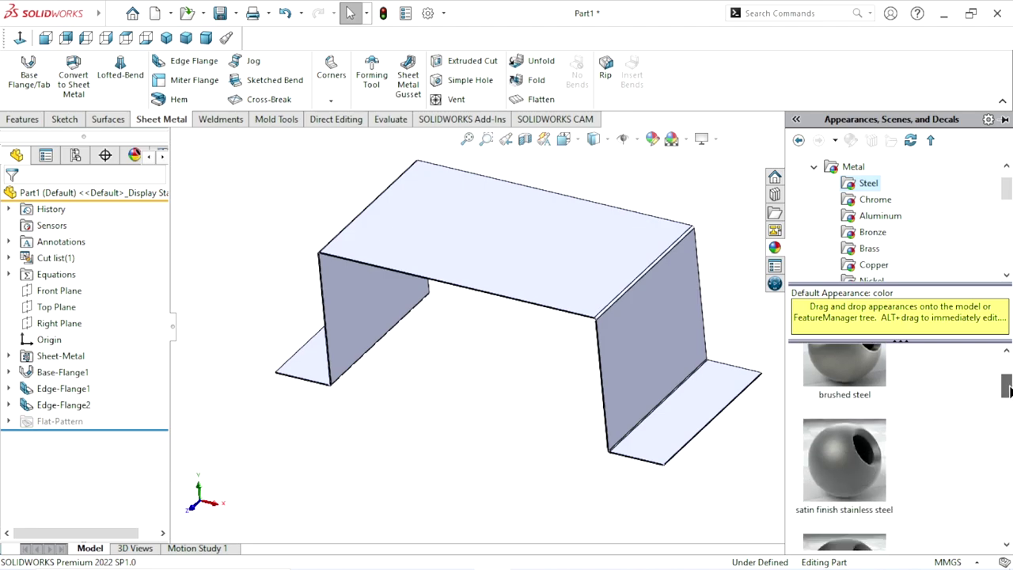
pyautogui.moveTo(868, 371); pyautogui.dragTo(507, 261)
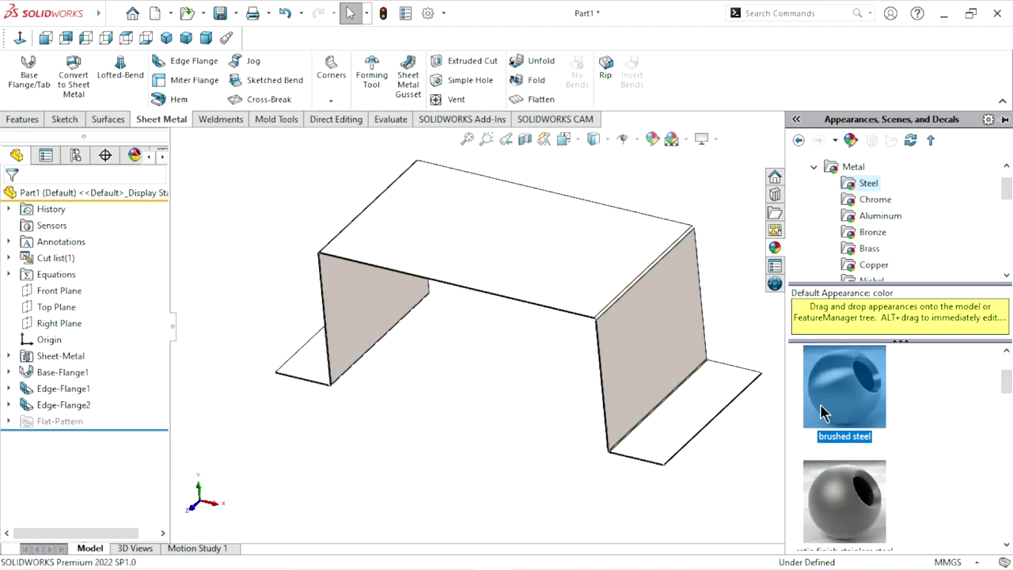
pyautogui.moveTo(432, 328)
pyautogui.mouseDown(button='middle')
pyautogui.moveTo(527, 353)
pyautogui.moveTo(445, 293)
pyautogui.moveTo(509, 320)
pyautogui.moveTo(552, 312)
pyautogui.mouseUp(button='middle')
# Step: Start a sketch on the top face and draw a circle centred on the origin
pyautogui.click(562, 305)
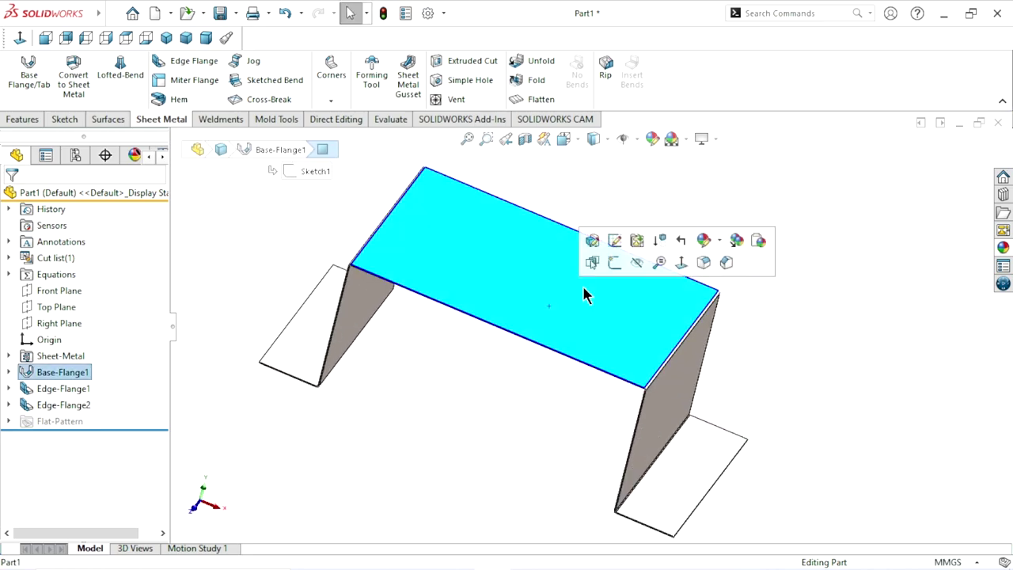
pyautogui.click(615, 263)
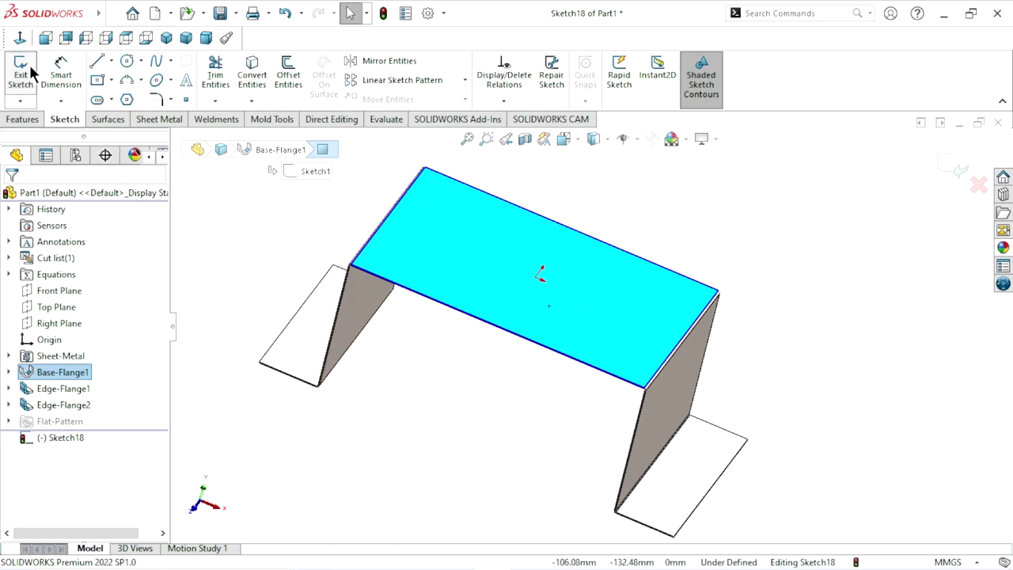
pyautogui.click(20, 38)
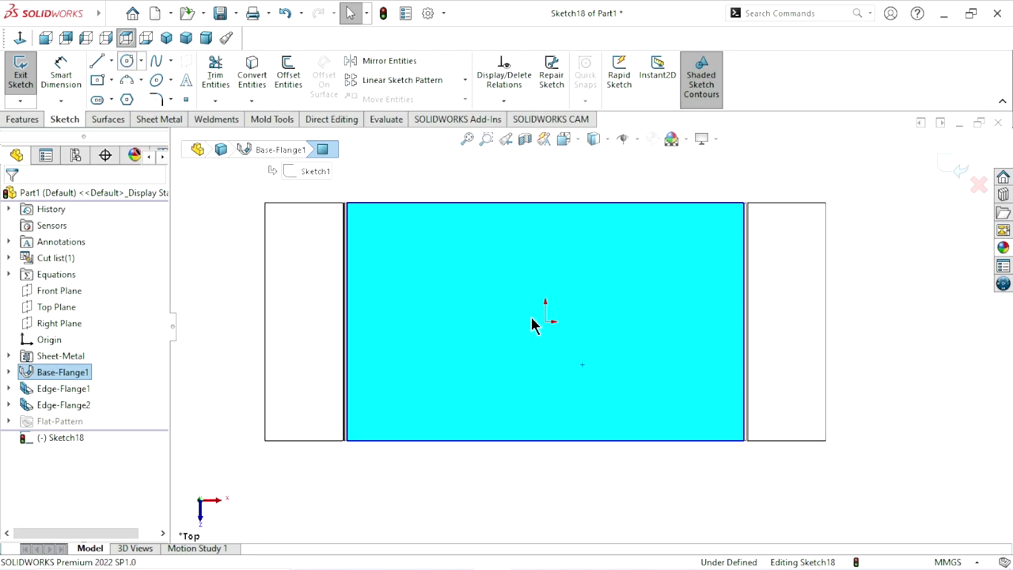
pyautogui.press('c')
pyautogui.click(546, 320)
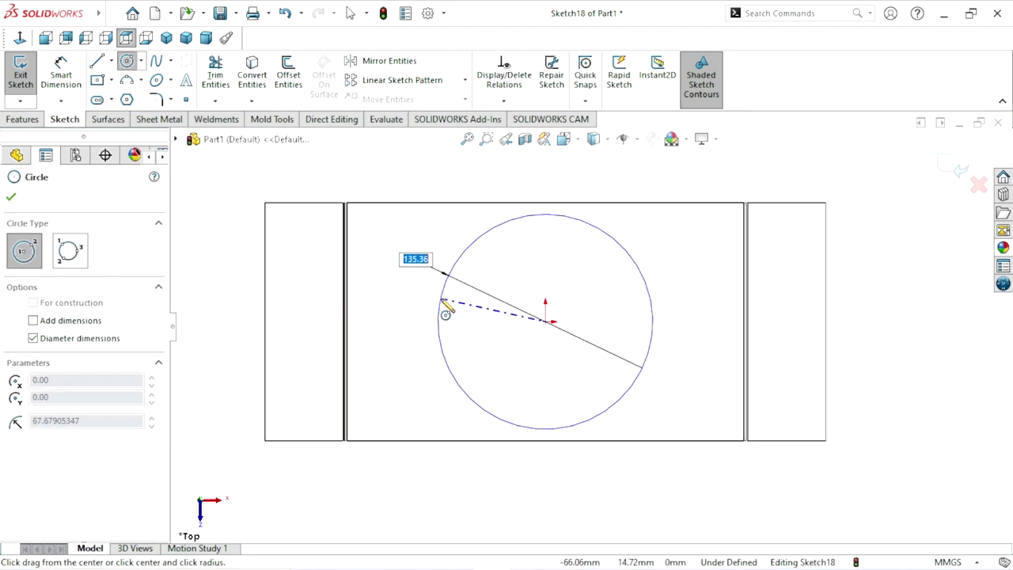
pyautogui.click(441, 301)
pyautogui.click(78, 75)
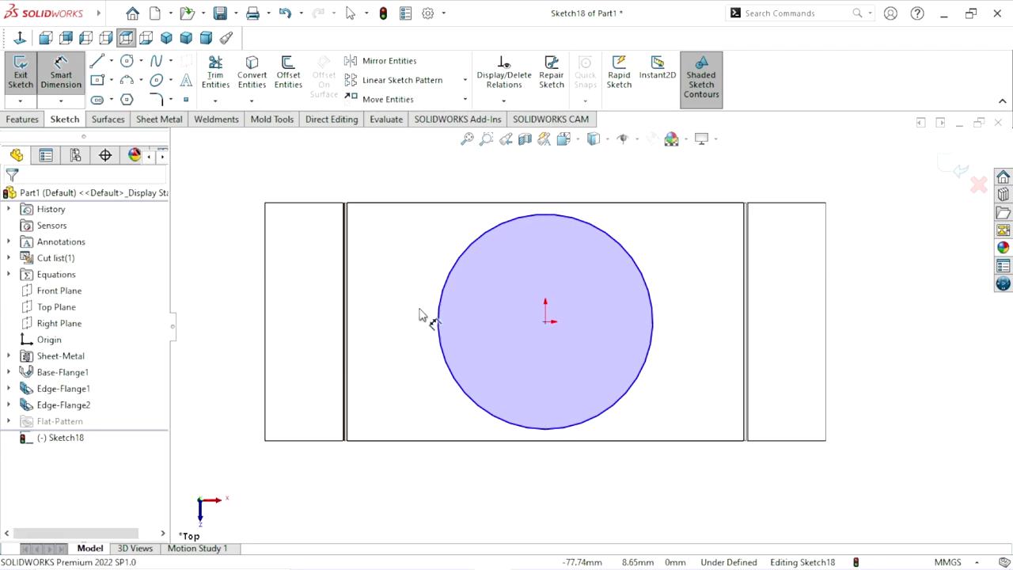
# Step: Dimension the circle's diameter to 125 mm
pyautogui.click(439, 321)
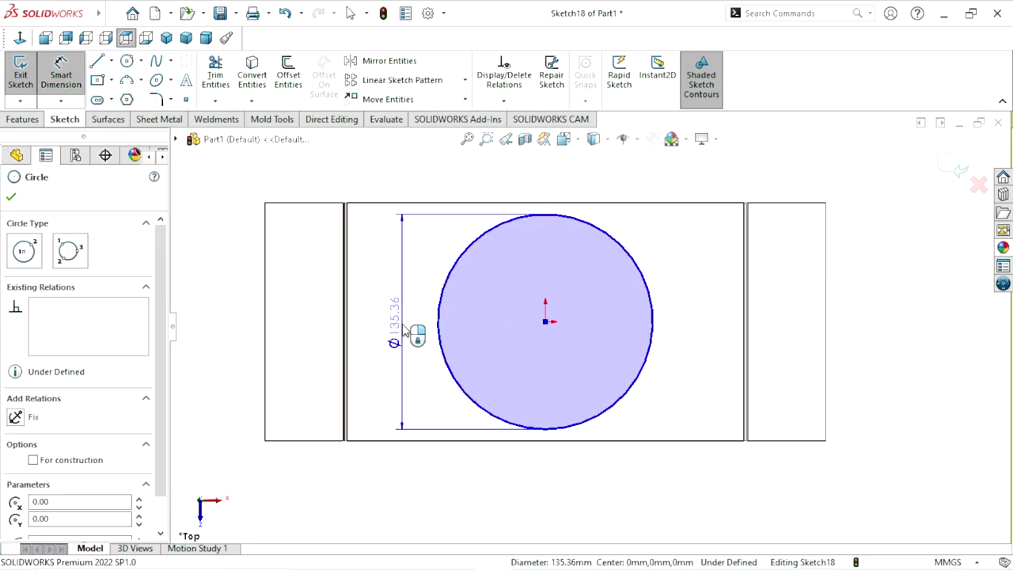
pyautogui.click(404, 330)
pyautogui.write('12')
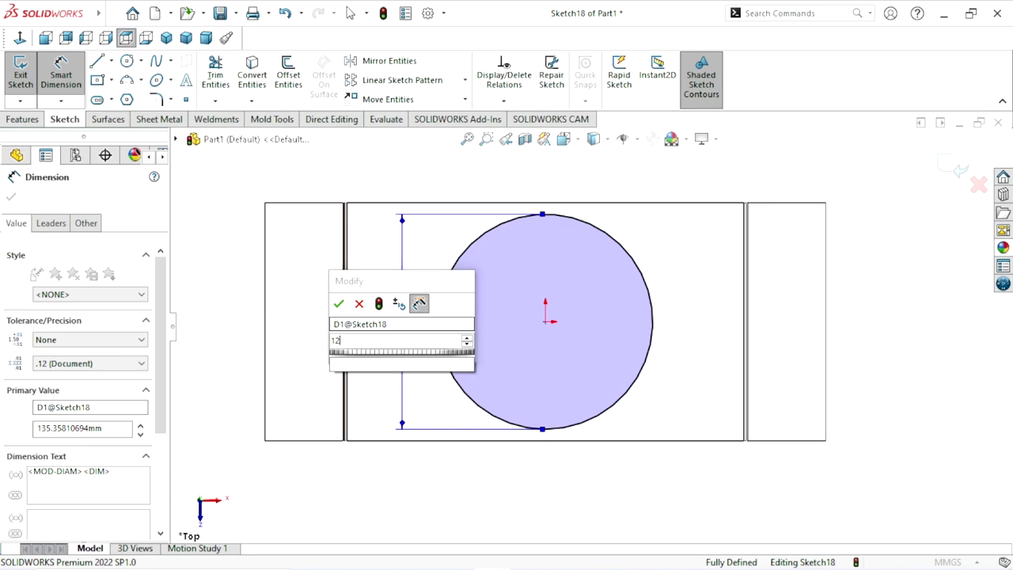
pyautogui.write('5')
pyautogui.click(338, 303)
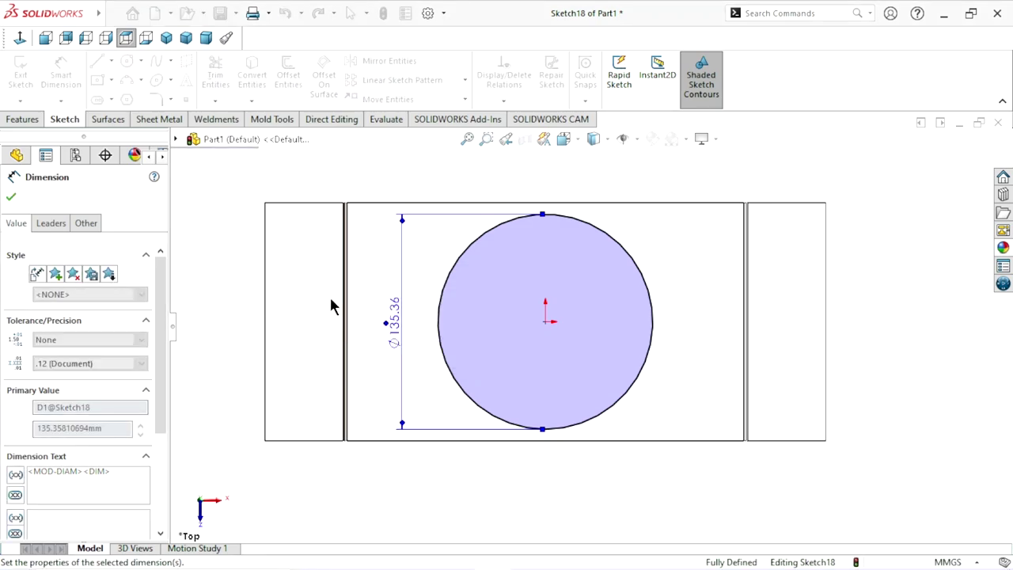
pyautogui.click(12, 197)
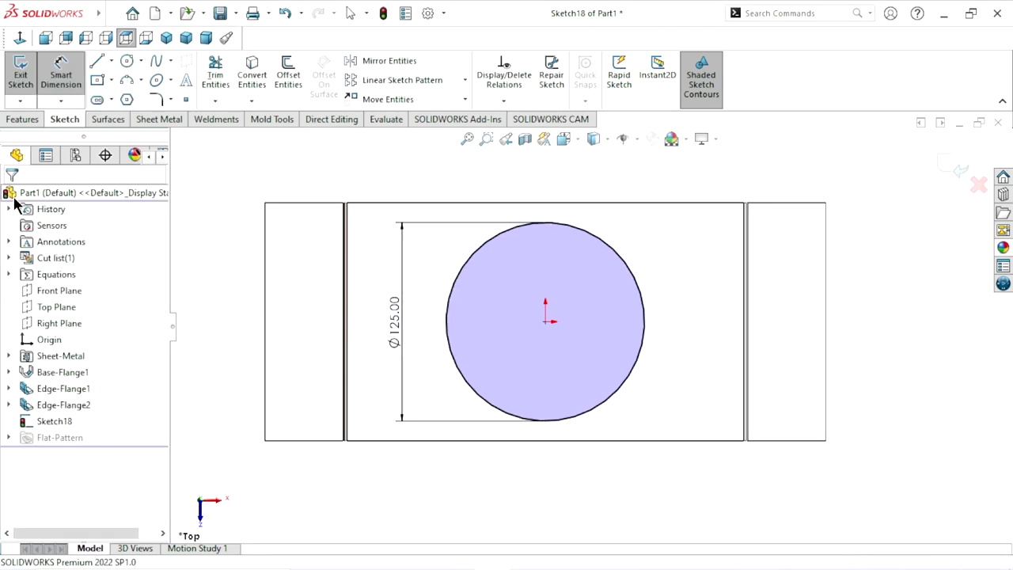
# Step: Offset the Ø125 circle 15 mm inward to create a Ø95 circle
pyautogui.click(288, 79)
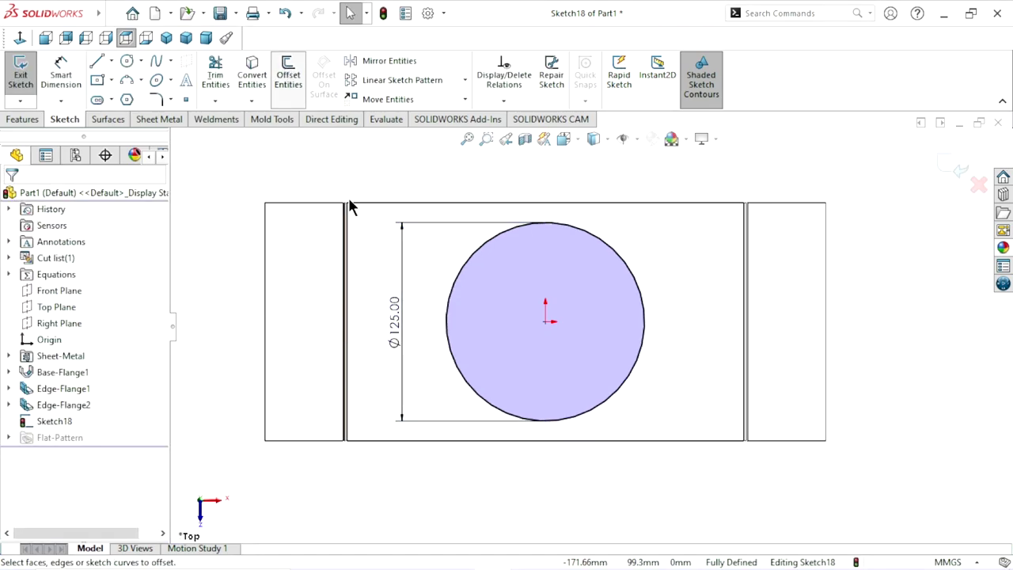
pyautogui.click(645, 311)
pyautogui.write('15')
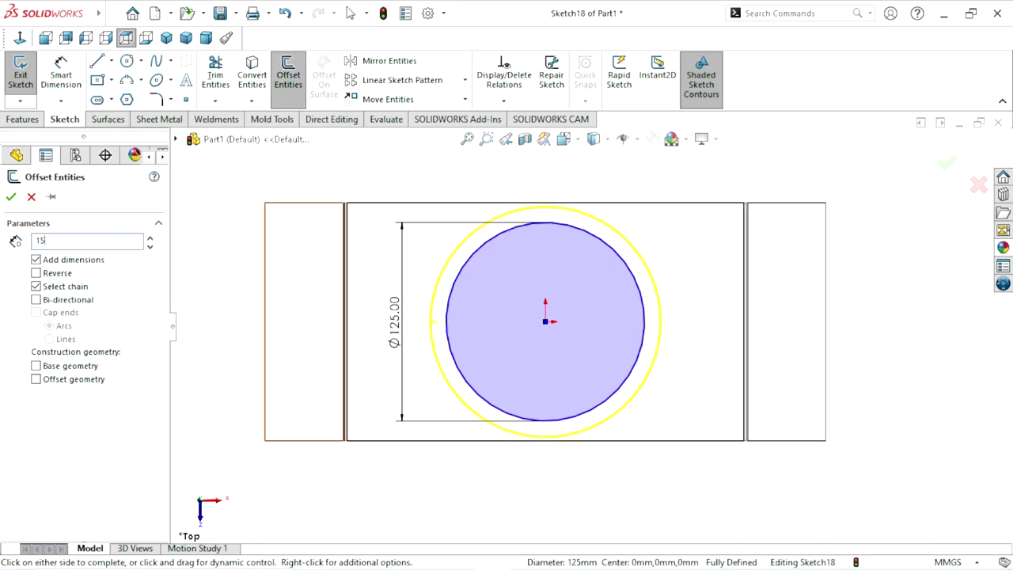
pyautogui.press('Return')
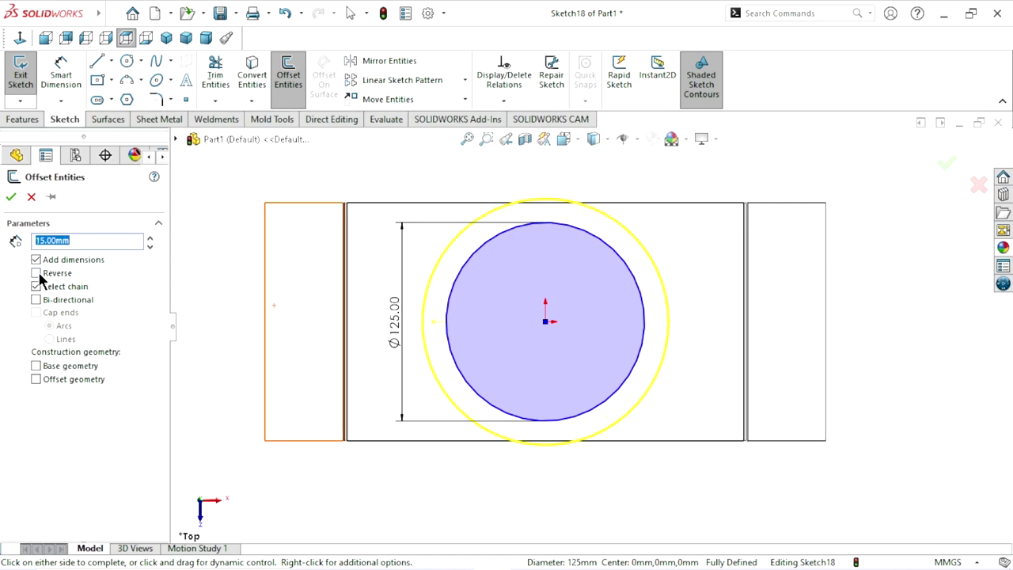
pyautogui.click(36, 273)
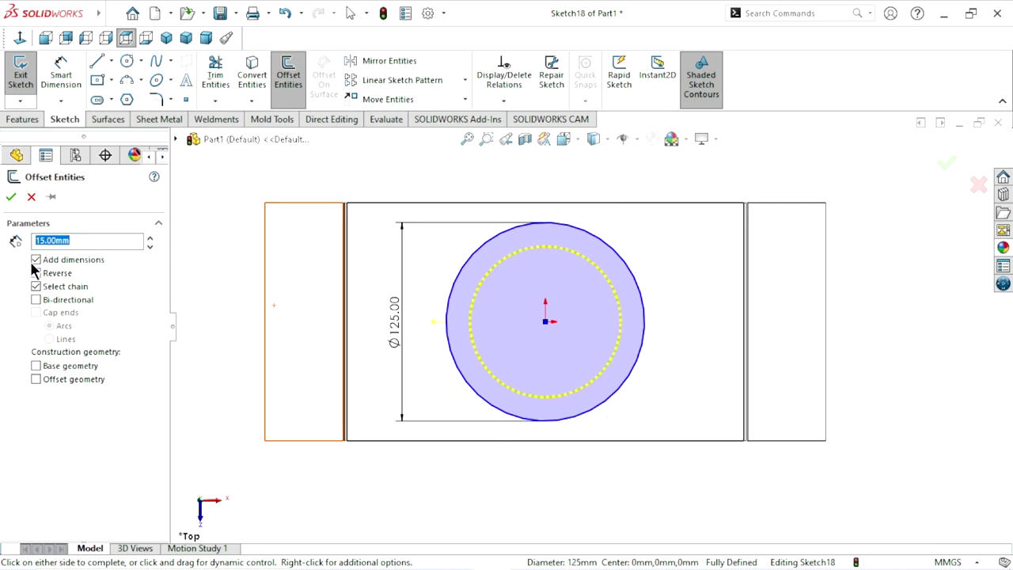
pyautogui.click(12, 197)
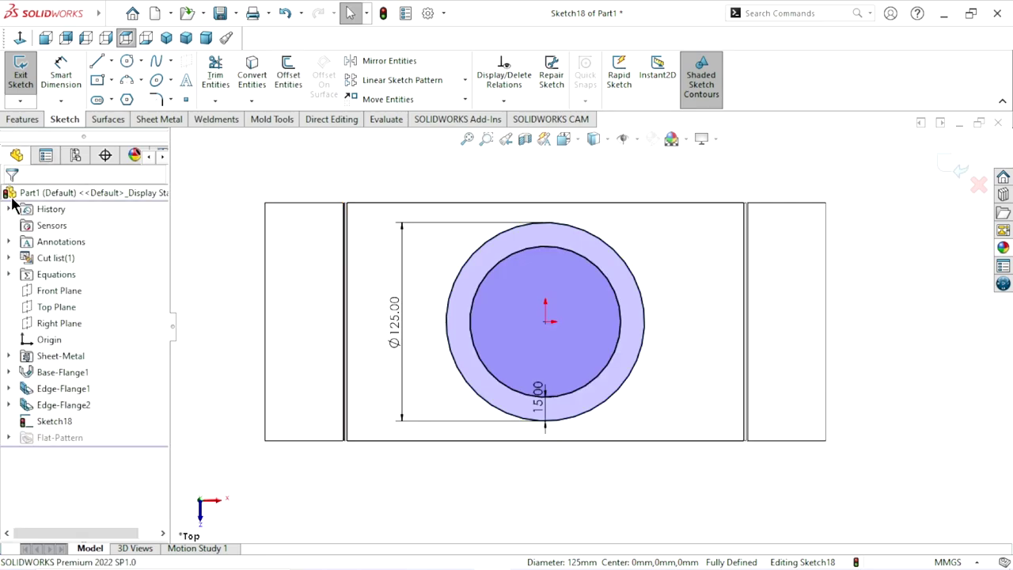
# Step: Offset inward 15 mm twice more, creating the Ø65 and Ø35 circles
pyautogui.click(583, 260)
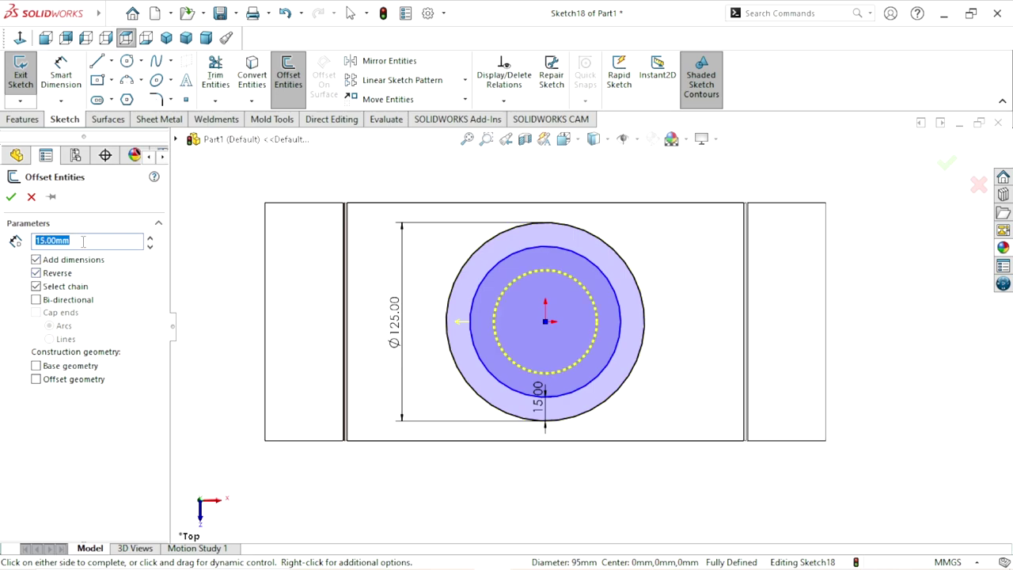
pyautogui.click(12, 197)
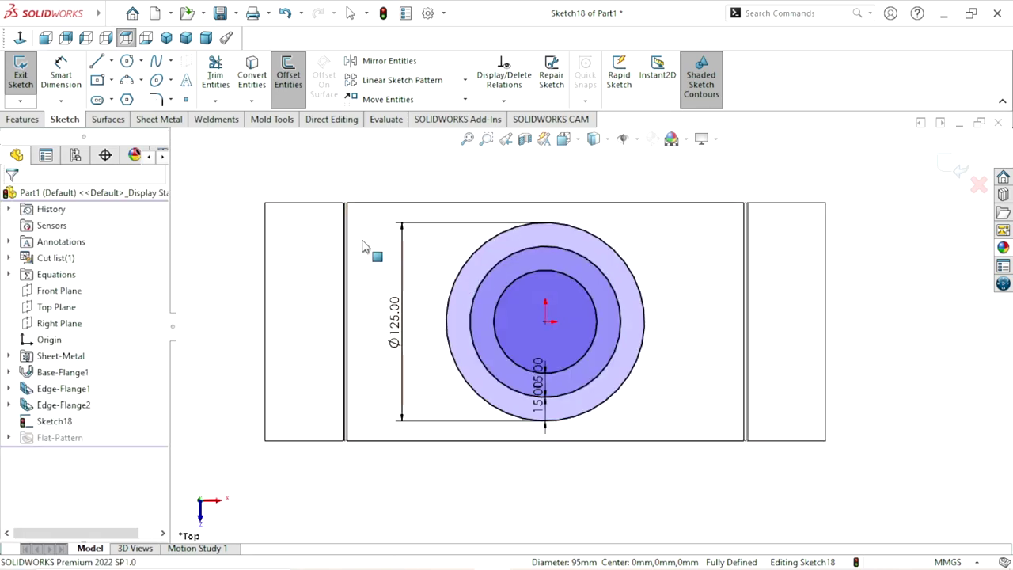
pyautogui.click(563, 275)
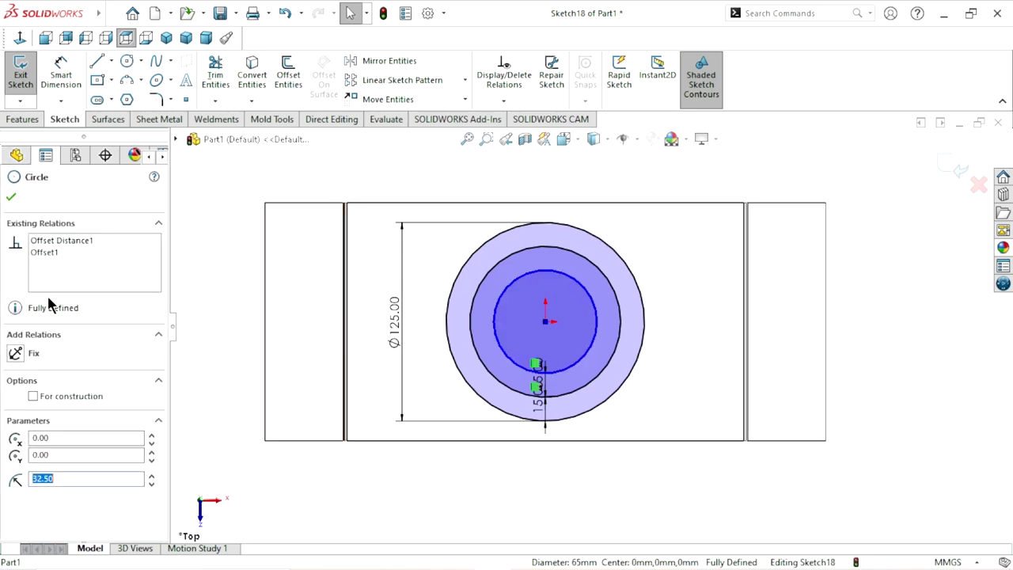
pyautogui.click(223, 201)
pyautogui.click(287, 80)
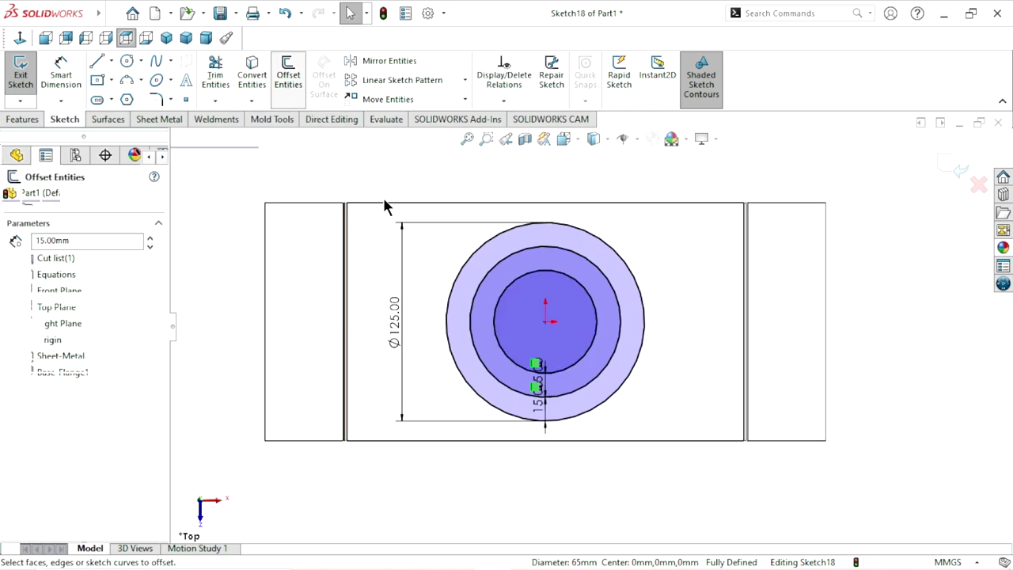
pyautogui.click(530, 278)
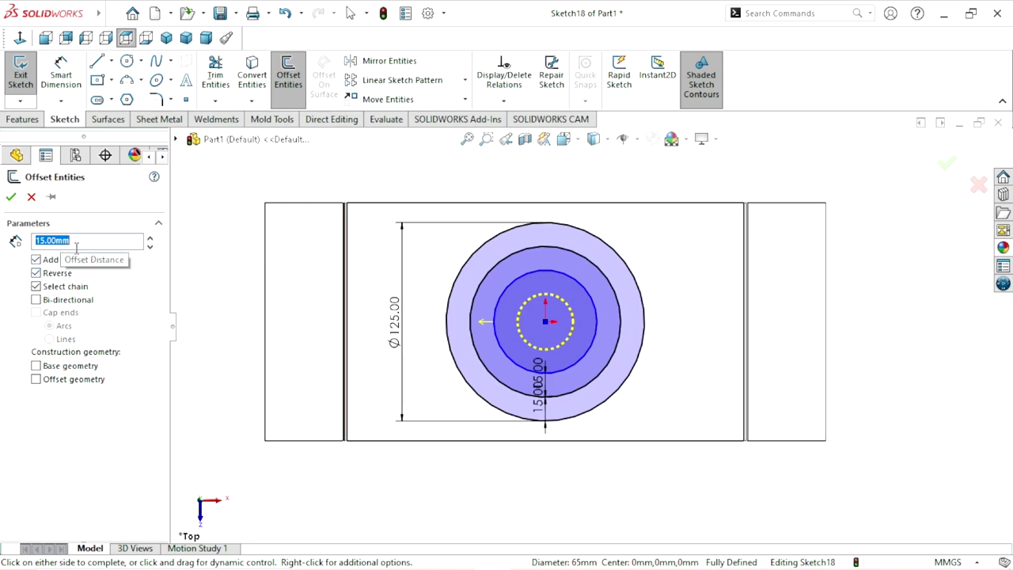
pyautogui.click(11, 197)
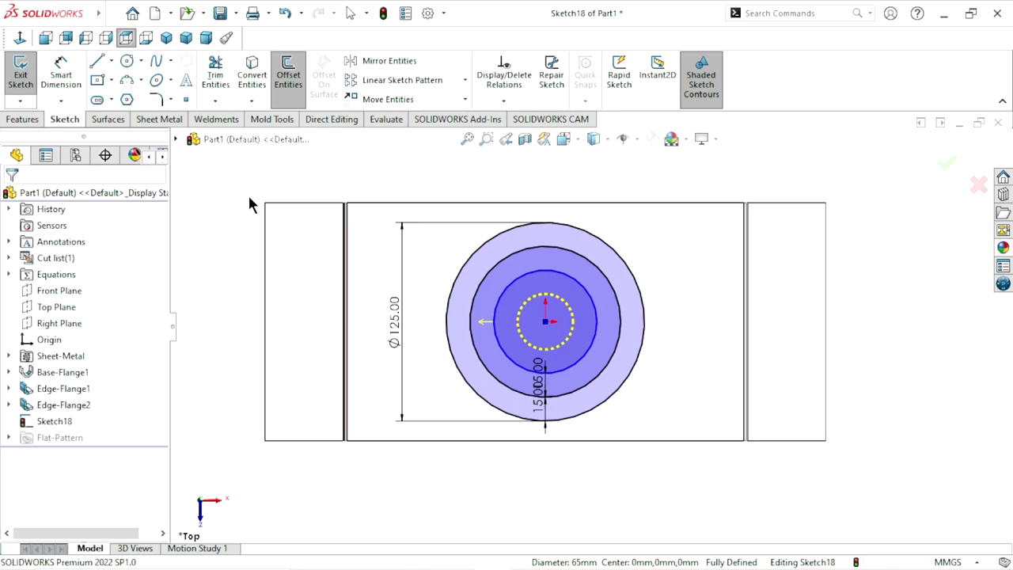
# Step: Offset the Ø35 circle 10 mm inward to add the smallest circle
pyautogui.click(281, 84)
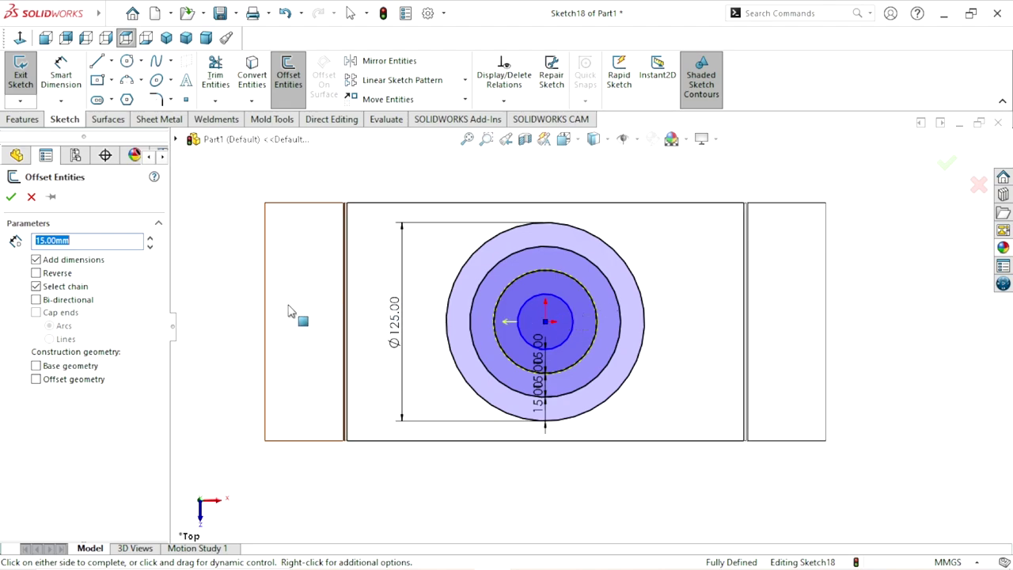
pyautogui.click(36, 274)
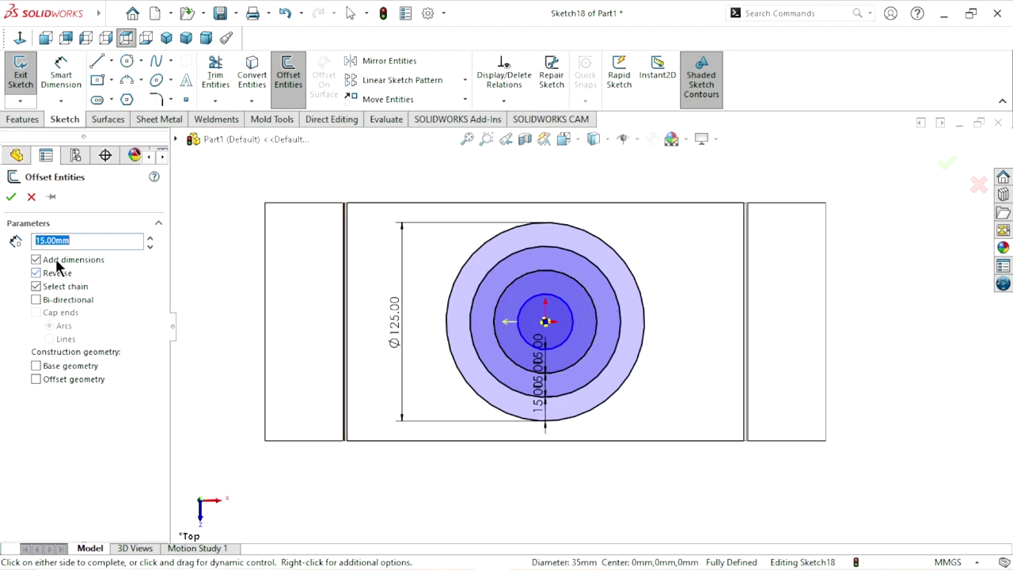
pyautogui.moveTo(85, 240); pyautogui.dragTo(3, 241)
pyautogui.write('10')
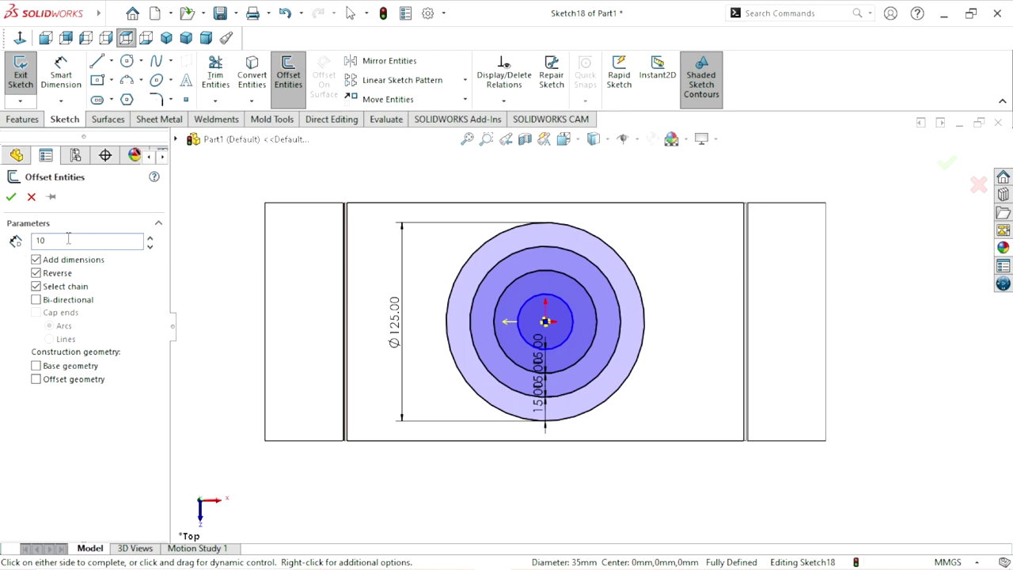
pyautogui.press('Return')
pyautogui.scroll(-3, 526, 331)
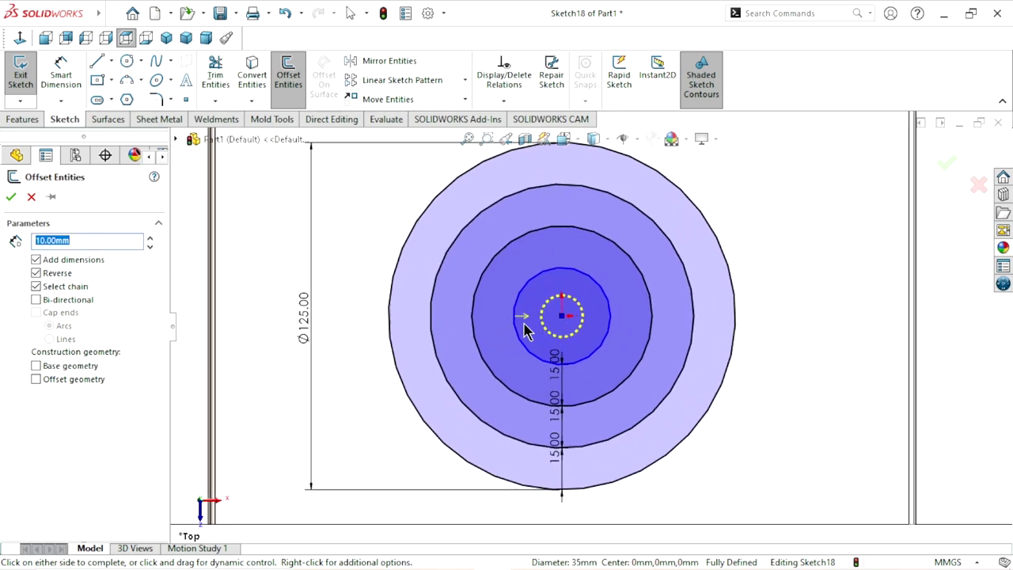
pyautogui.click(11, 196)
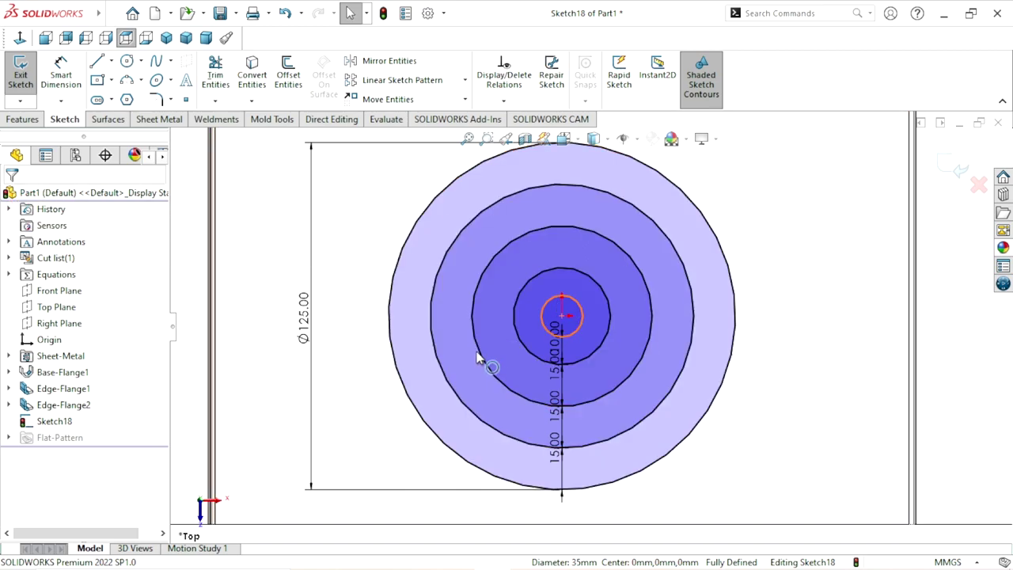
# Step: Move the 15.00 and 10.00 offset dimensions out to either side of the circles
pyautogui.scroll(3, 585, 312)
pyautogui.scroll(-5, 637, 314)
pyautogui.scroll(2, 515, 408)
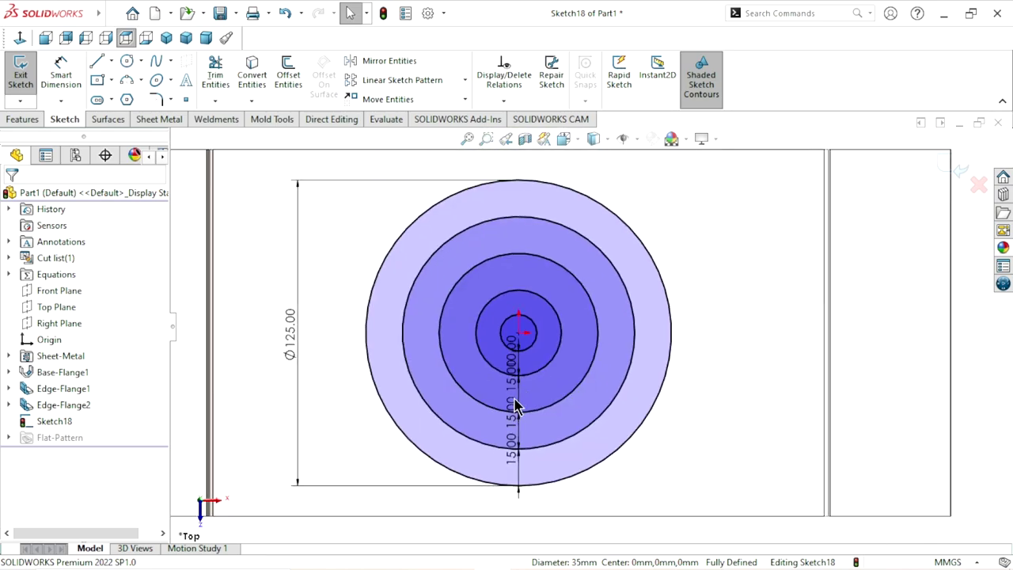
pyautogui.scroll(-2, 522, 459)
pyautogui.moveTo(524, 473); pyautogui.dragTo(804, 489)
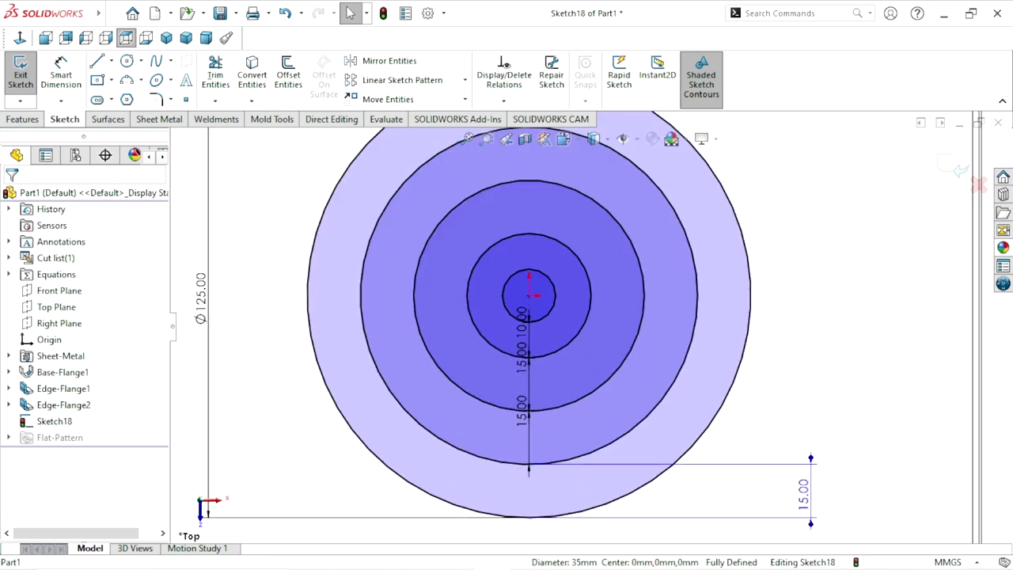
pyautogui.moveTo(520, 407)
pyautogui.mouseDown()
pyautogui.moveTo(802, 434)
pyautogui.moveTo(798, 426)
pyautogui.mouseUp()
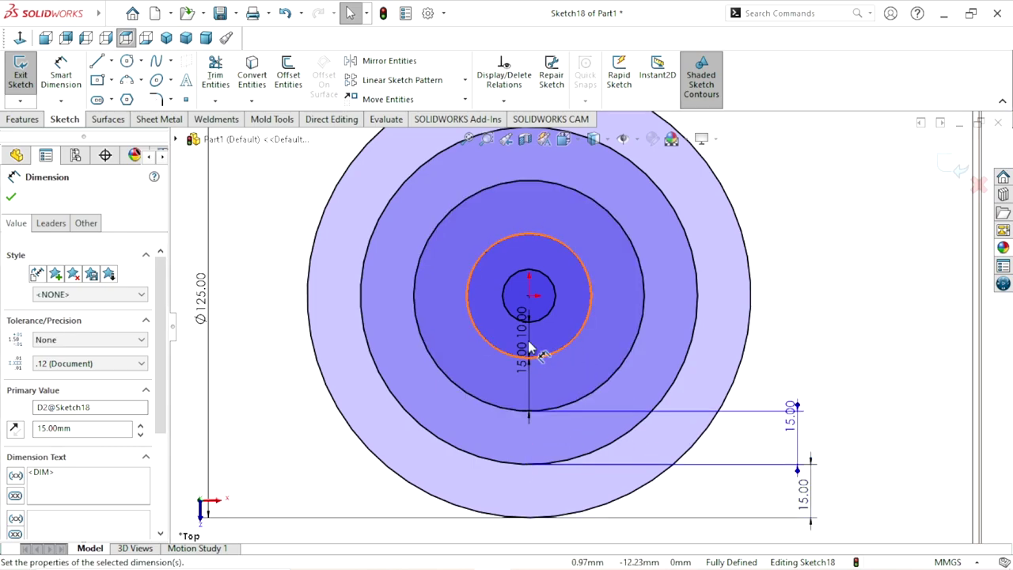
pyautogui.moveTo(526, 348); pyautogui.dragTo(787, 360)
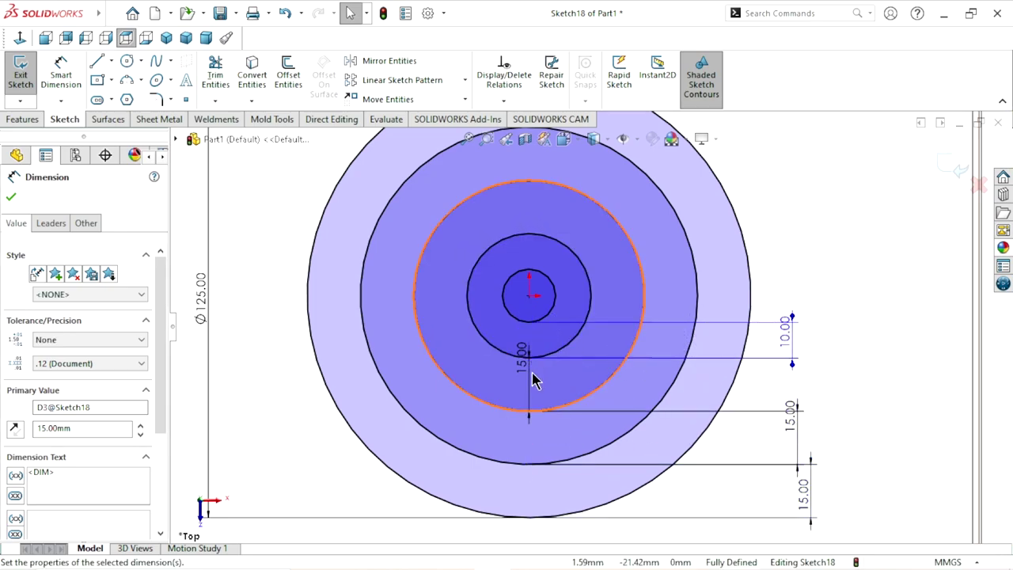
pyautogui.moveTo(524, 368); pyautogui.dragTo(277, 411)
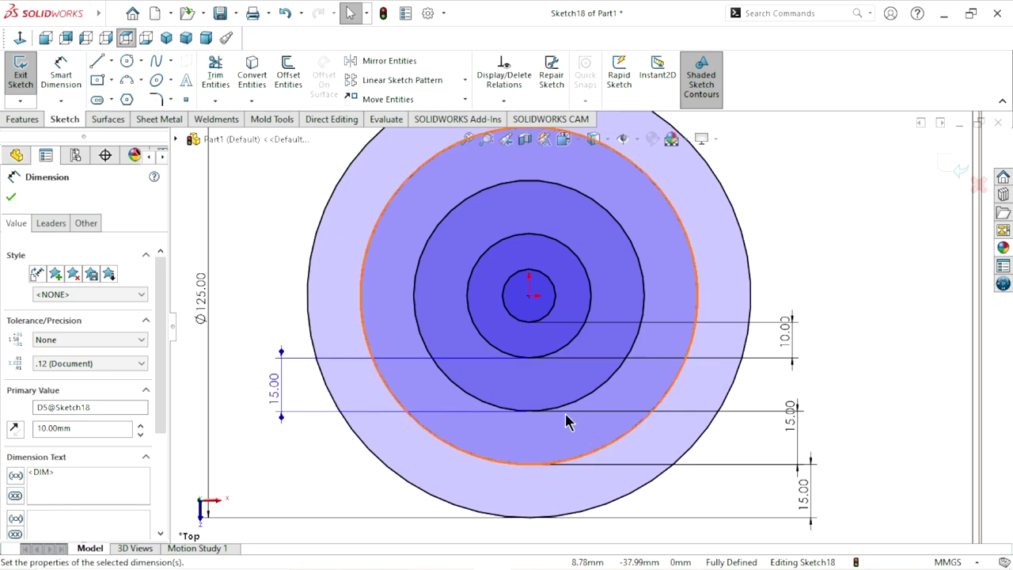
pyautogui.scroll(3, 565, 418)
pyautogui.scroll(-1, 626, 317)
pyautogui.click(14, 197)
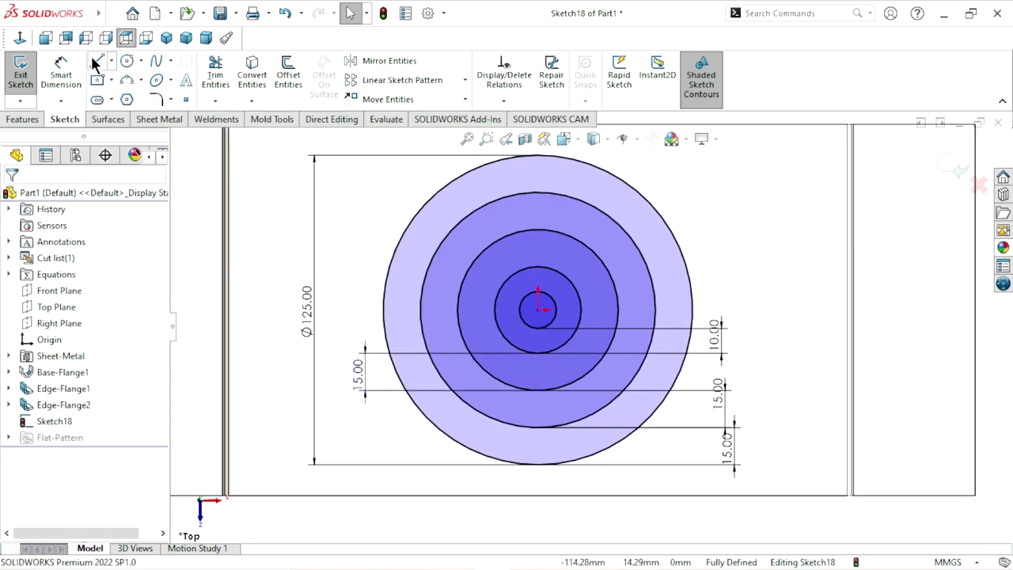
# Step: Draw a vertical line through the centre across the Ø125 circle and zoom to fit
pyautogui.click(98, 63)
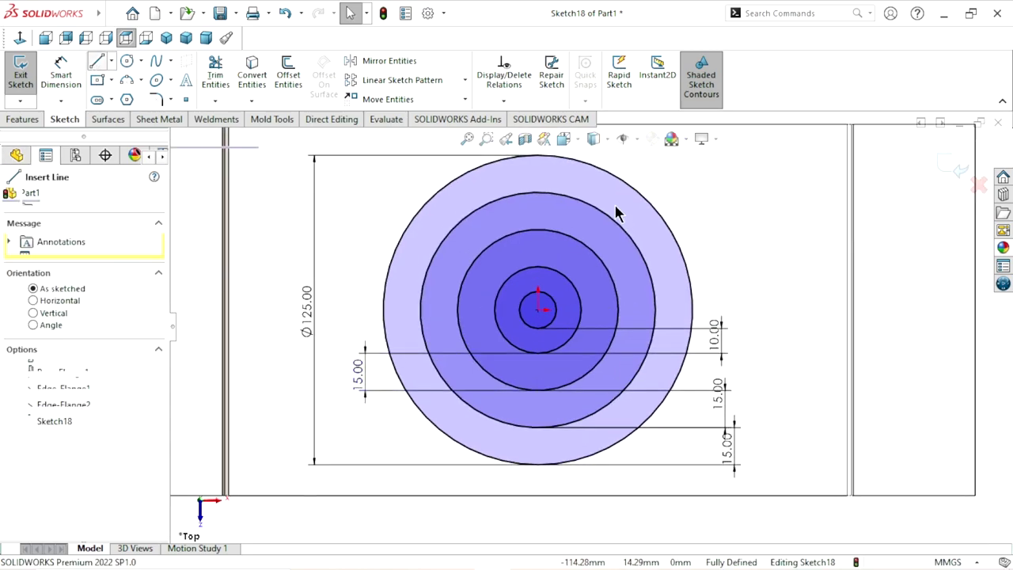
pyautogui.click(539, 156)
pyautogui.click(538, 464)
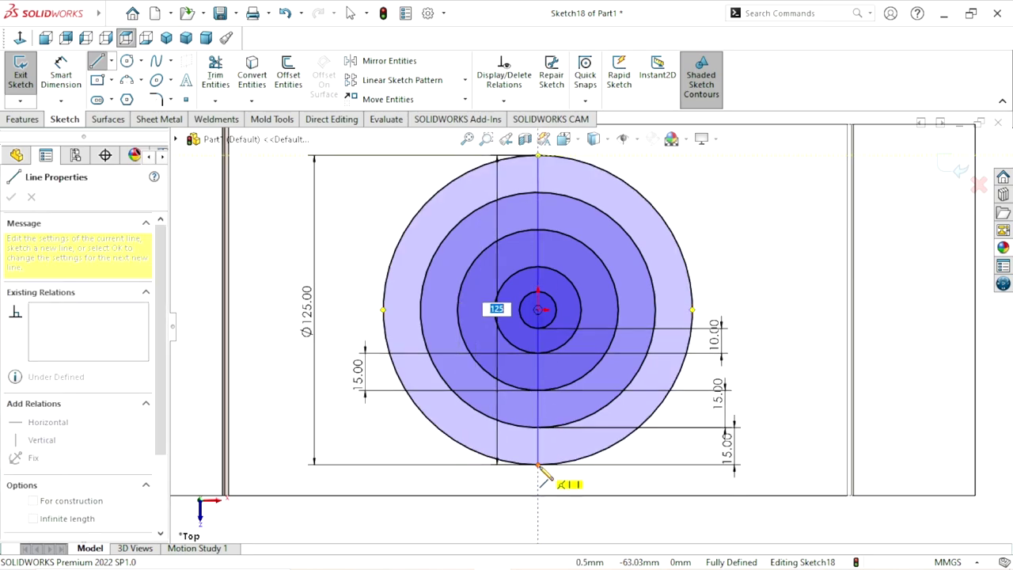
pyautogui.rightClick(687, 239)
pyautogui.click(732, 249)
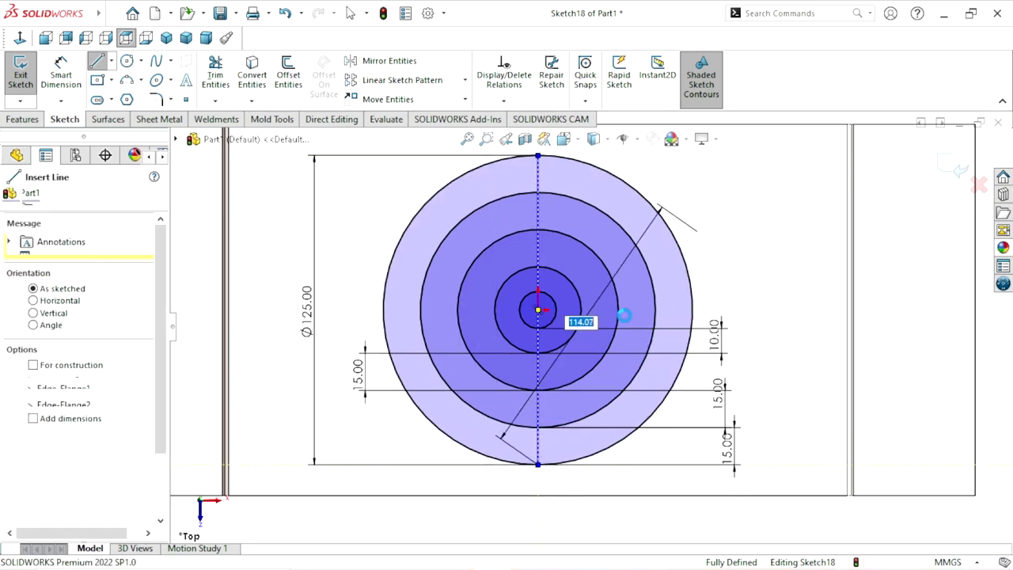
pyautogui.press('f')
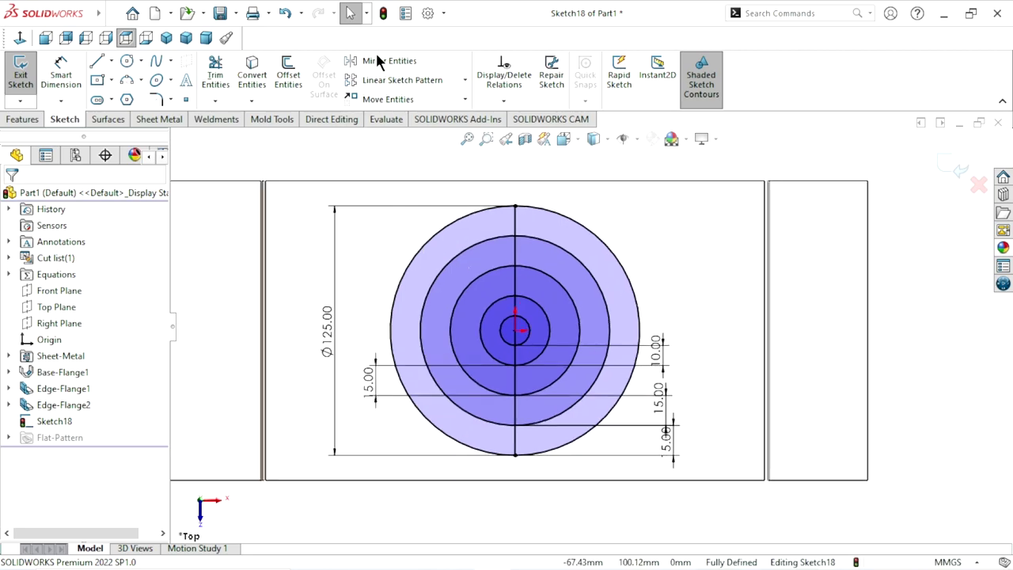
# Step: Pattern the vertical centre line into 8 equally spaced instances over 360° about the sketch centre
pyautogui.click(465, 80)
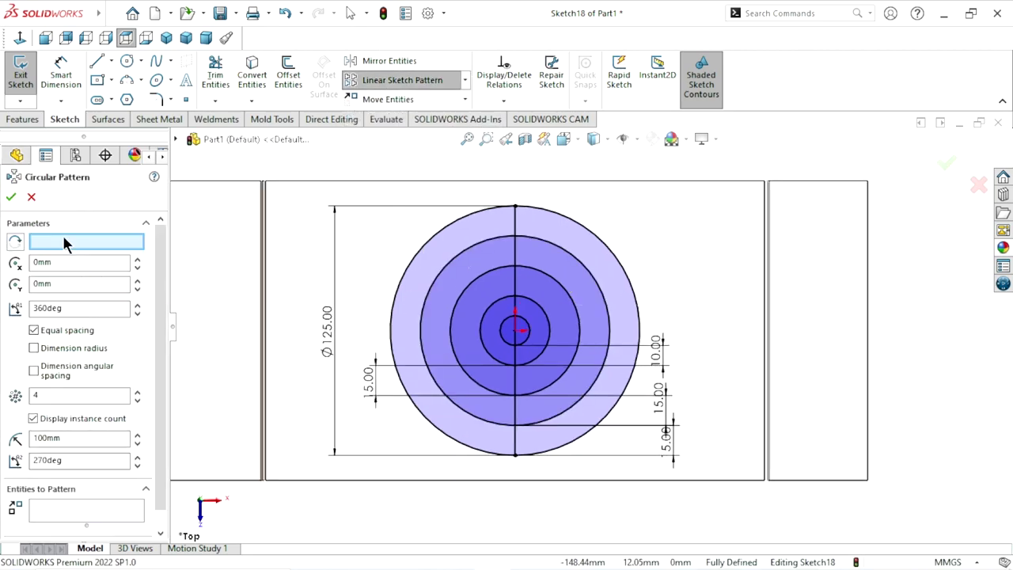
pyautogui.click(516, 333)
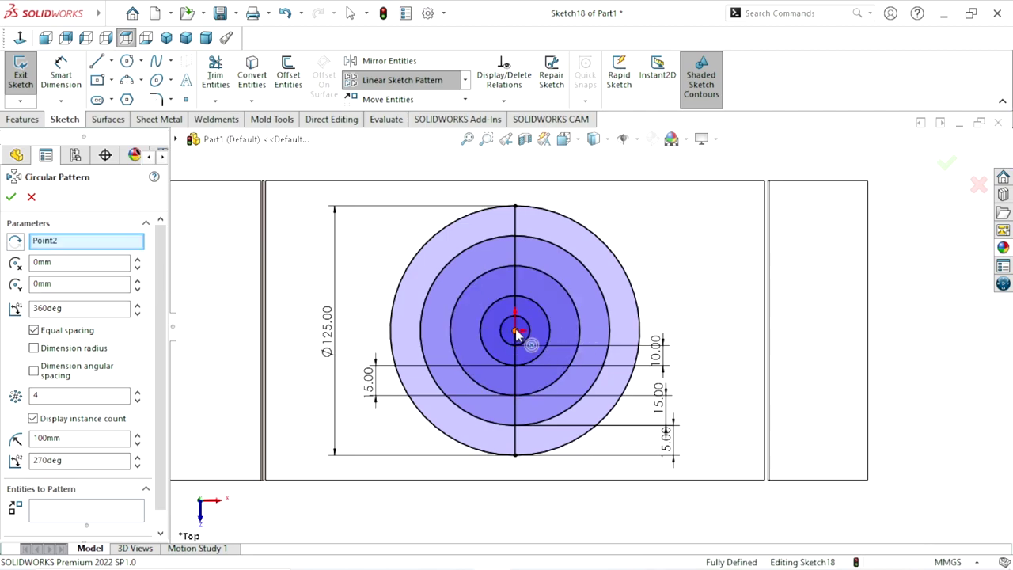
pyautogui.click(60, 398)
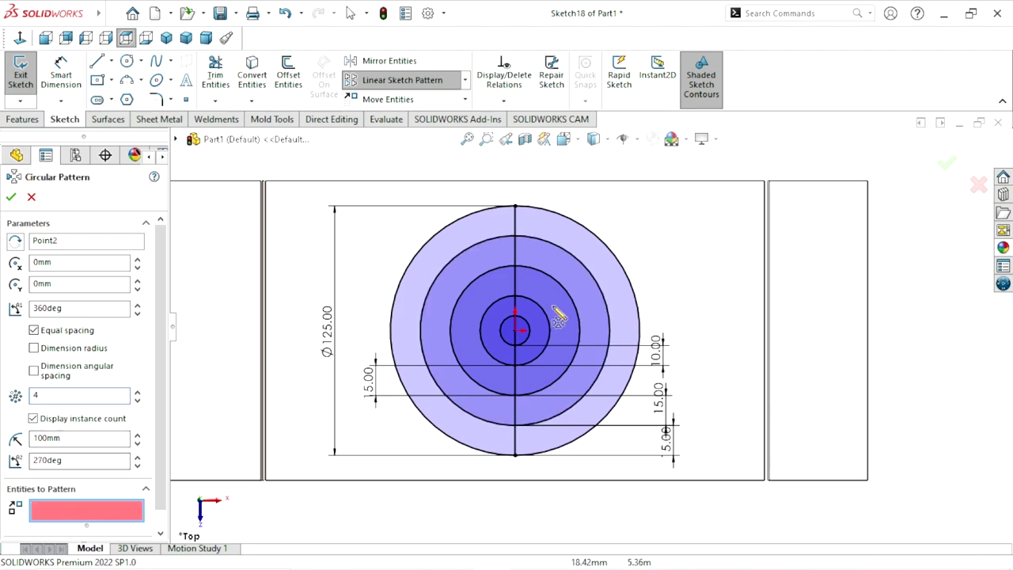
pyautogui.click(519, 253)
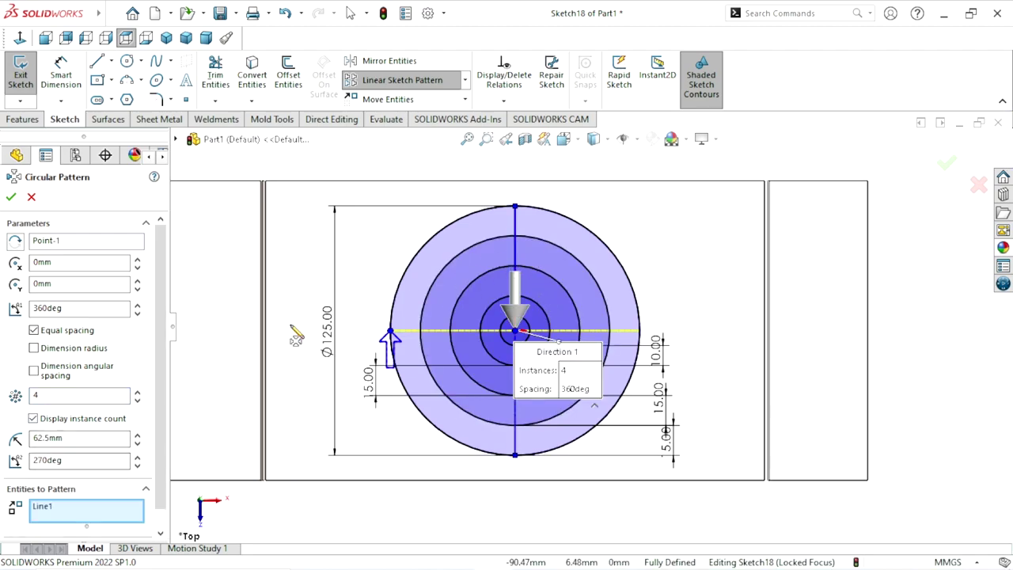
pyautogui.click(136, 392)
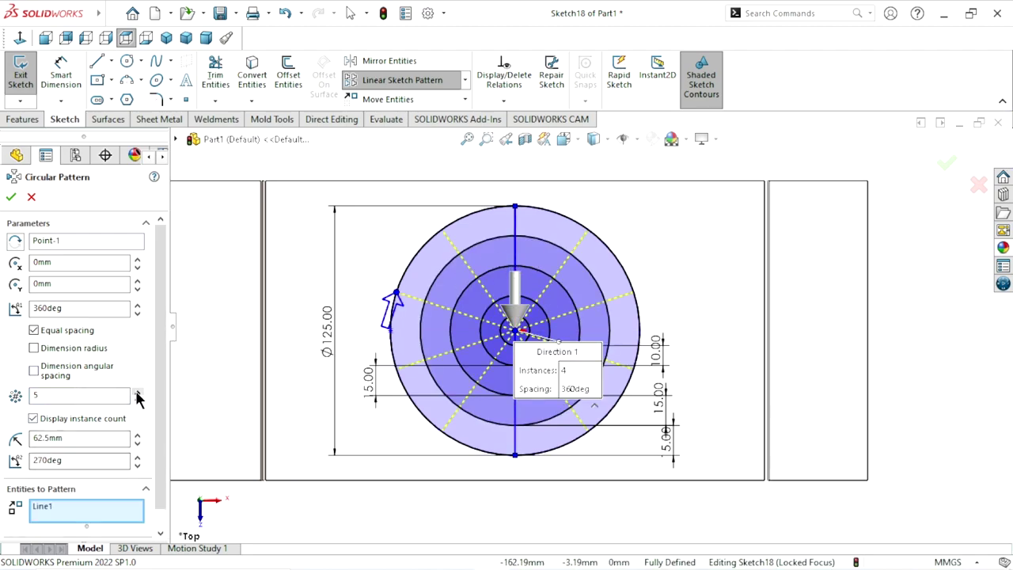
pyautogui.click(136, 392)
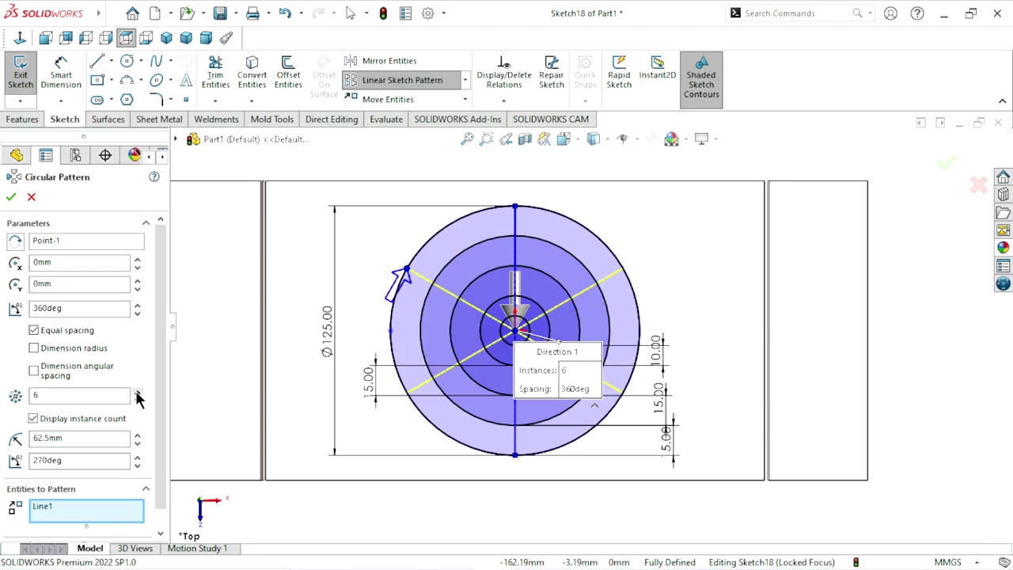
pyautogui.click(136, 393)
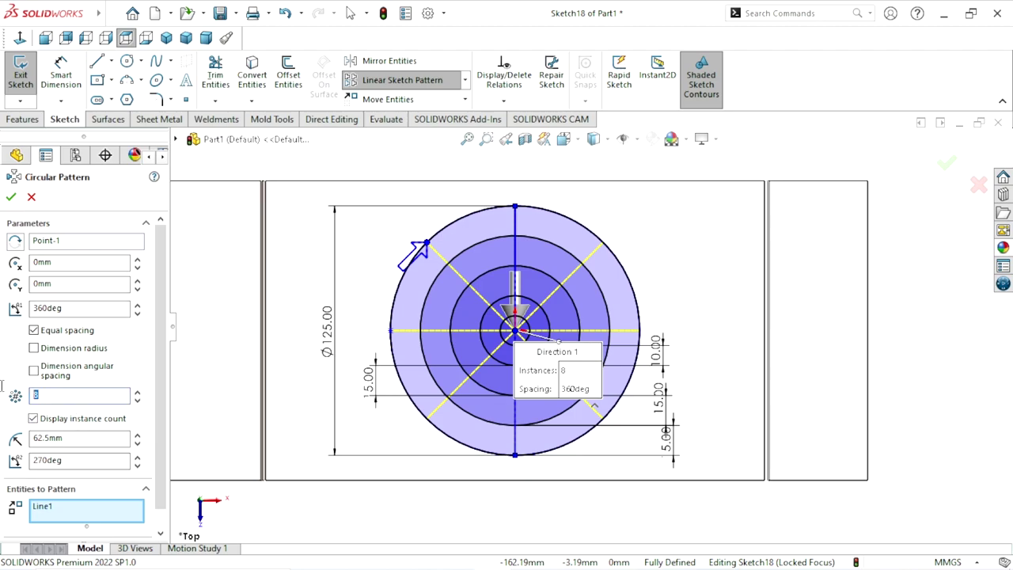
pyautogui.click(11, 198)
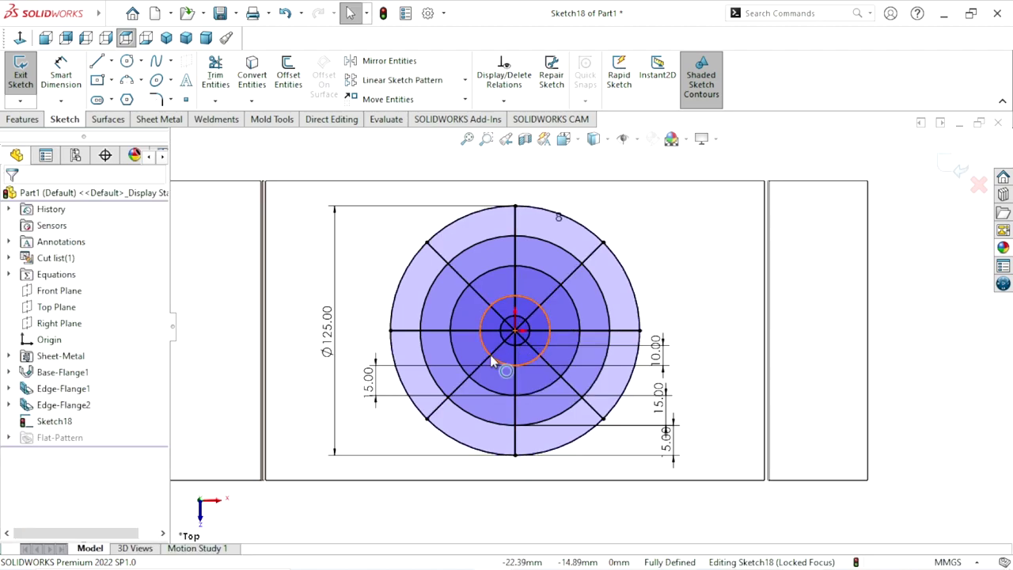
# Step: Close Sketch18 and orbit to a 3D view of the bracket with nothing selected
pyautogui.click(950, 166)
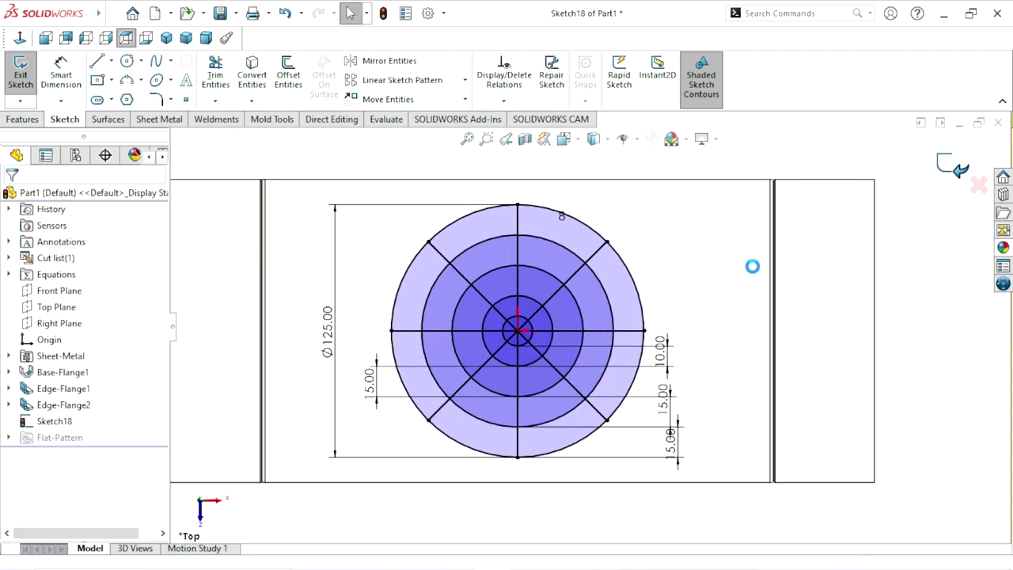
pyautogui.moveTo(549, 436)
pyautogui.mouseDown(button='middle')
pyautogui.moveTo(588, 407)
pyautogui.moveTo(543, 389)
pyautogui.moveTo(576, 324)
pyautogui.moveTo(567, 330)
pyautogui.mouseUp(button='middle')
pyautogui.scroll(-3, 690, 280)
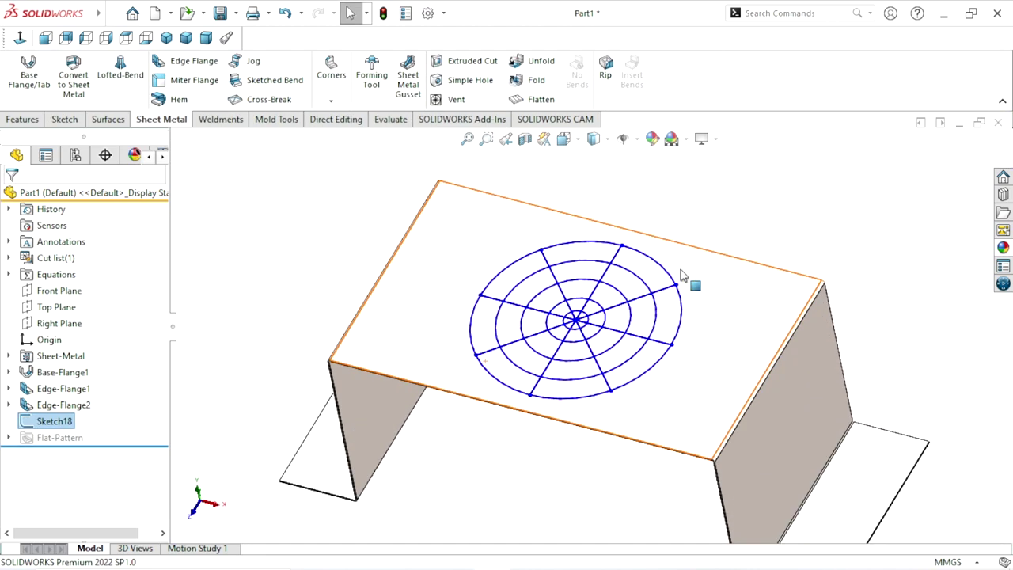
pyautogui.click(765, 208)
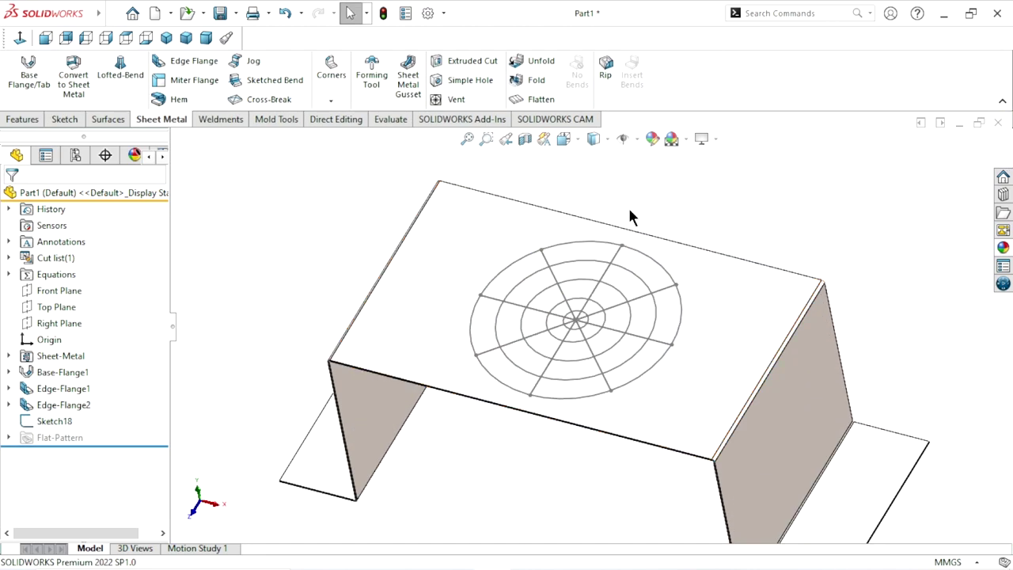
# Step: Begin a Vent using Sketch18's outer Ø125 circle as boundary, giving 12270.30 mm² flow area
pyautogui.click(443, 101)
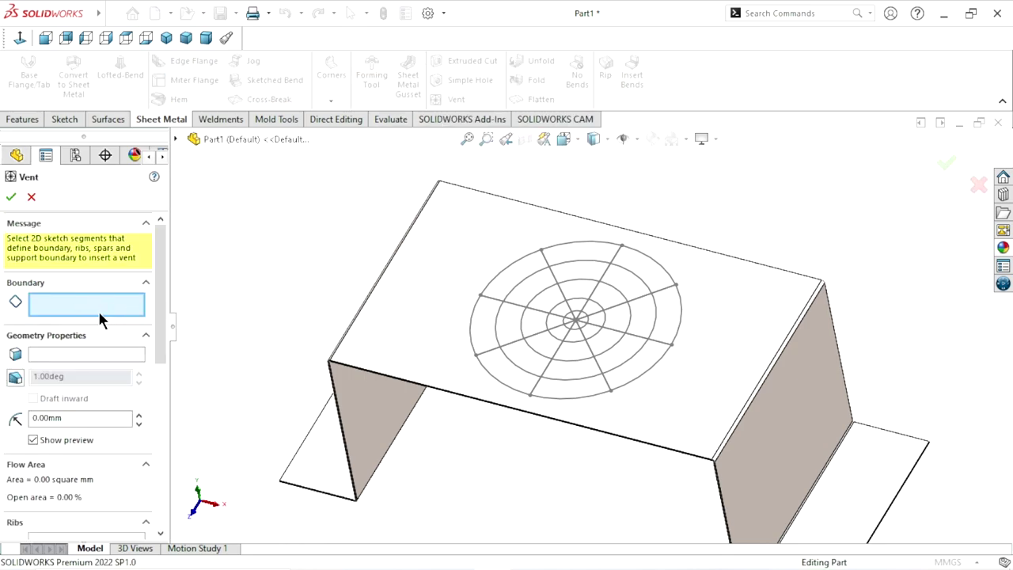
pyautogui.scroll(-2, 535, 375)
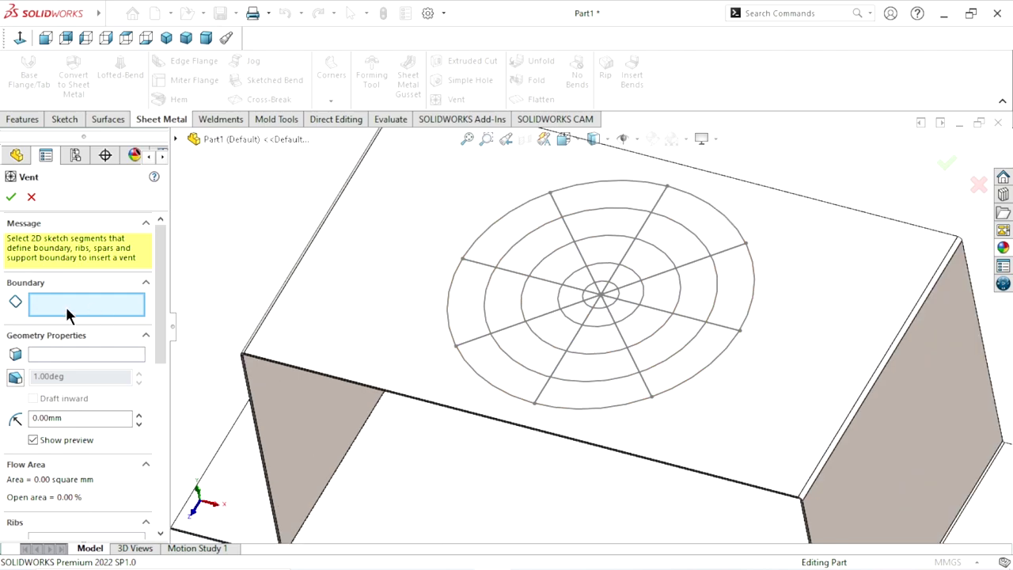
pyautogui.click(448, 304)
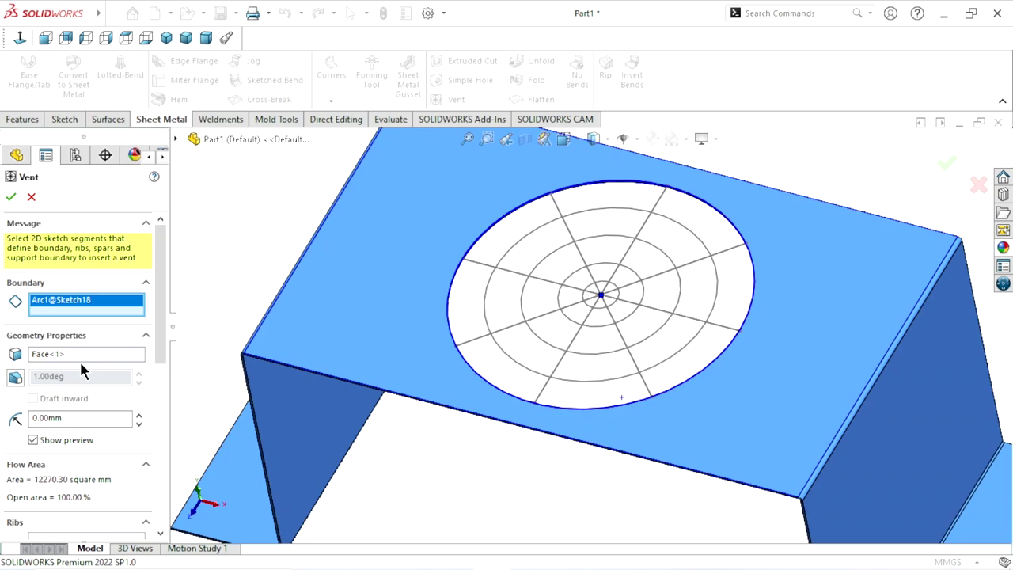
pyautogui.click(75, 355)
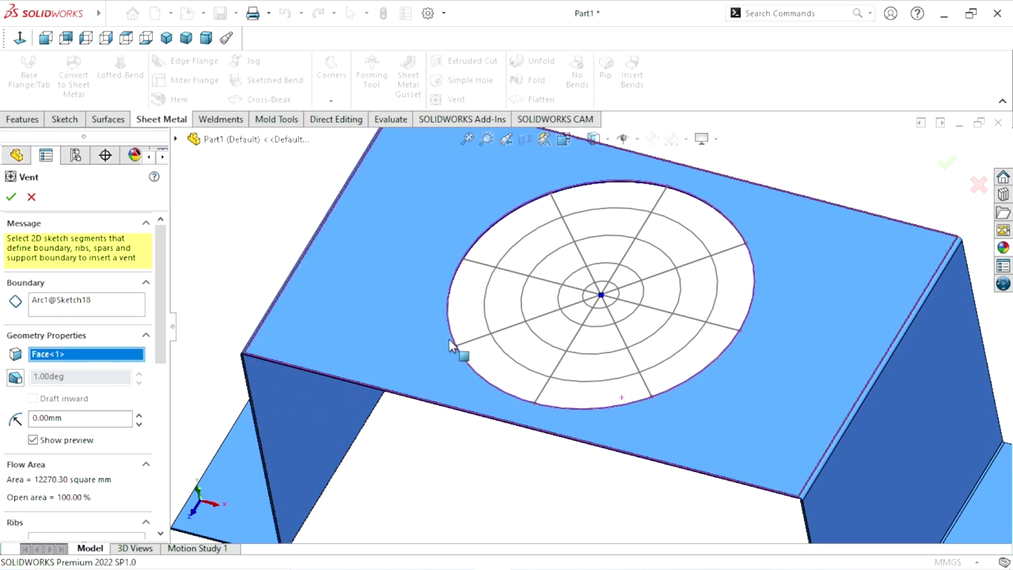
pyautogui.moveTo(158, 352); pyautogui.dragTo(144, 402)
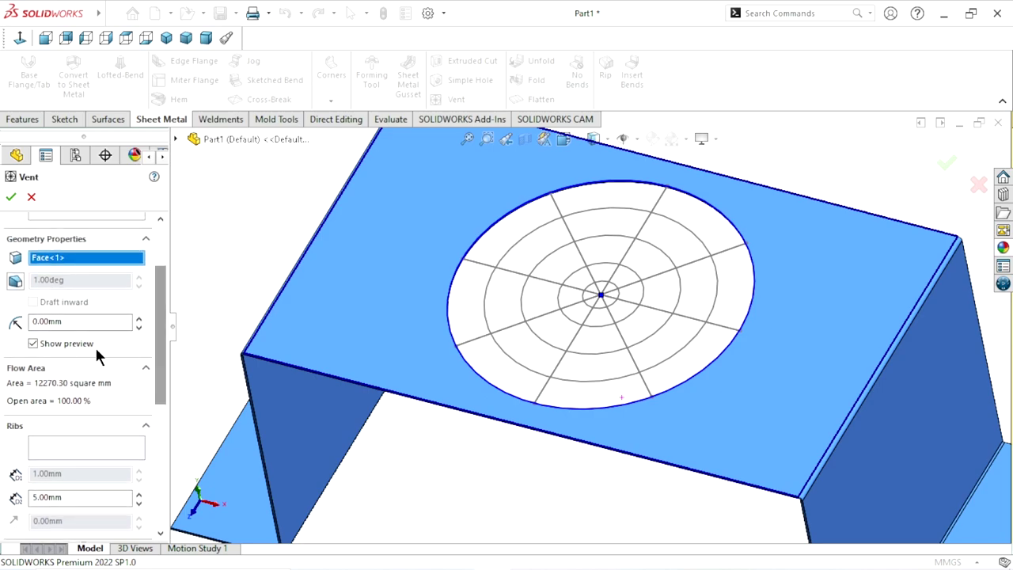
pyautogui.moveTo(158, 355); pyautogui.dragTo(150, 393)
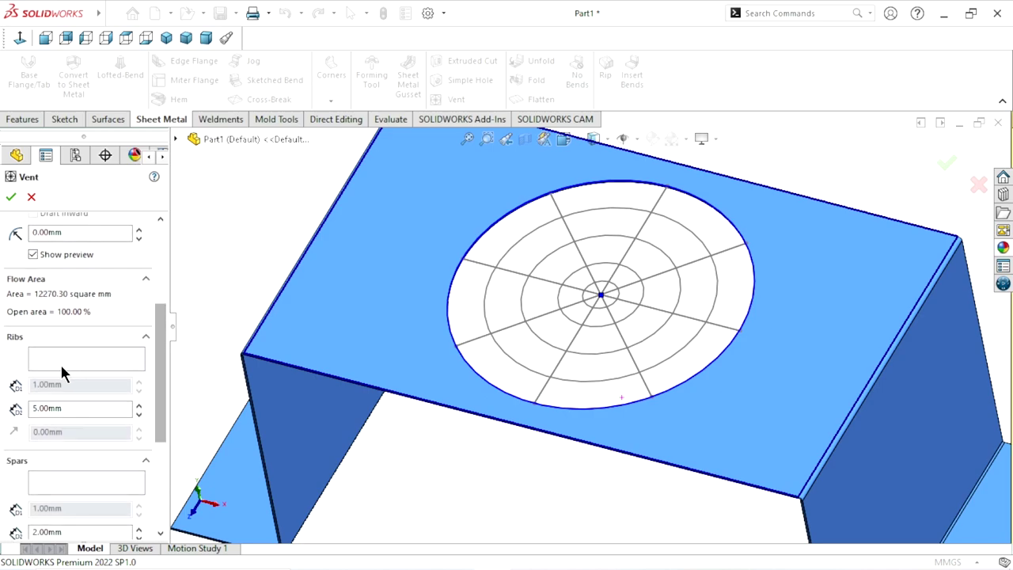
# Step: Select the three inner concentric circles (Arc2, Arc3, Arc4) as 5 mm vent ribs
pyautogui.click(33, 361)
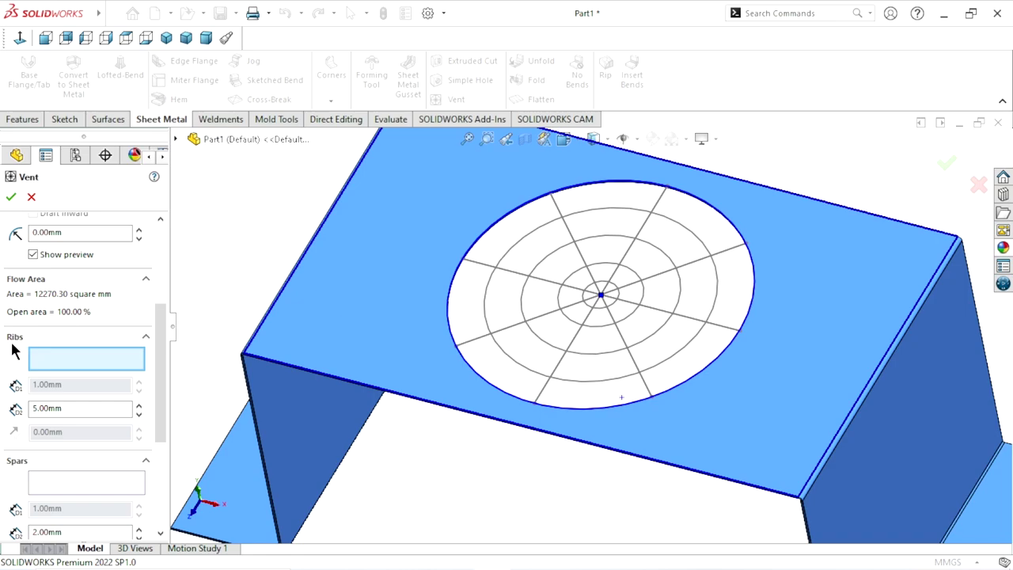
pyautogui.scroll(-2, 575, 300)
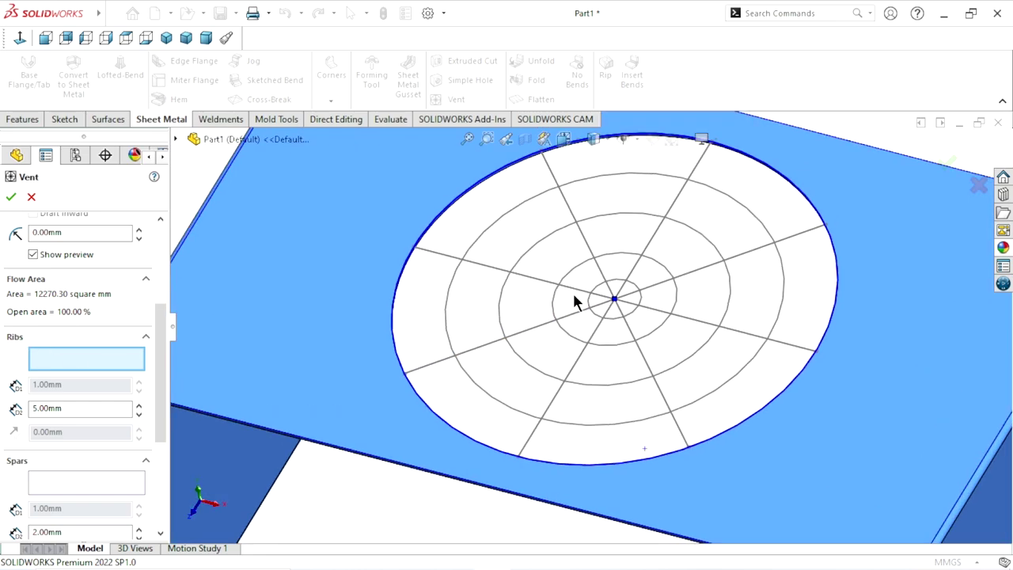
pyautogui.click(455, 288)
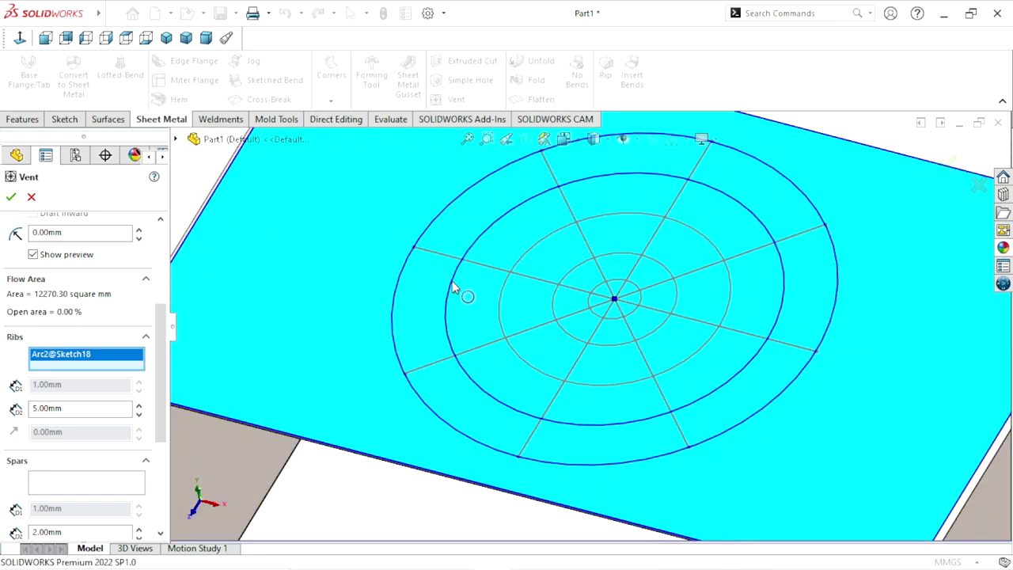
pyautogui.click(509, 290)
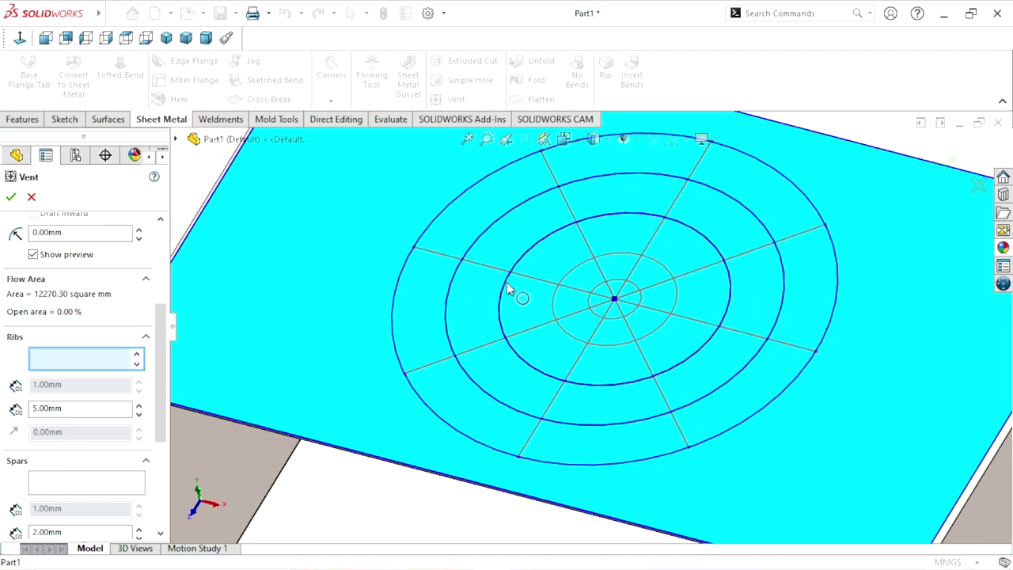
pyautogui.click(554, 303)
pyautogui.scroll(2, 607, 357)
pyautogui.scroll(-2, 625, 346)
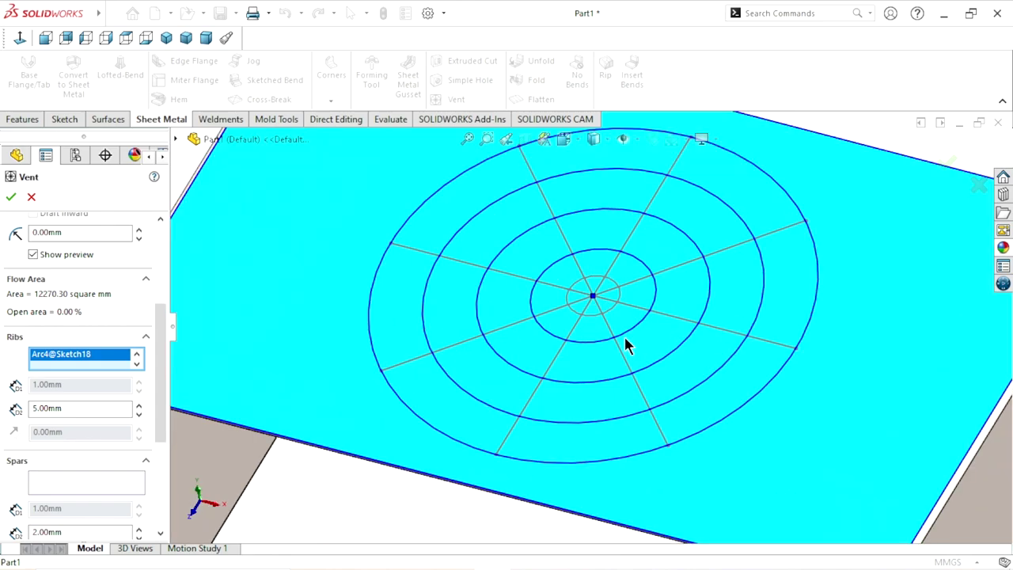
pyautogui.moveTo(163, 395); pyautogui.dragTo(165, 470)
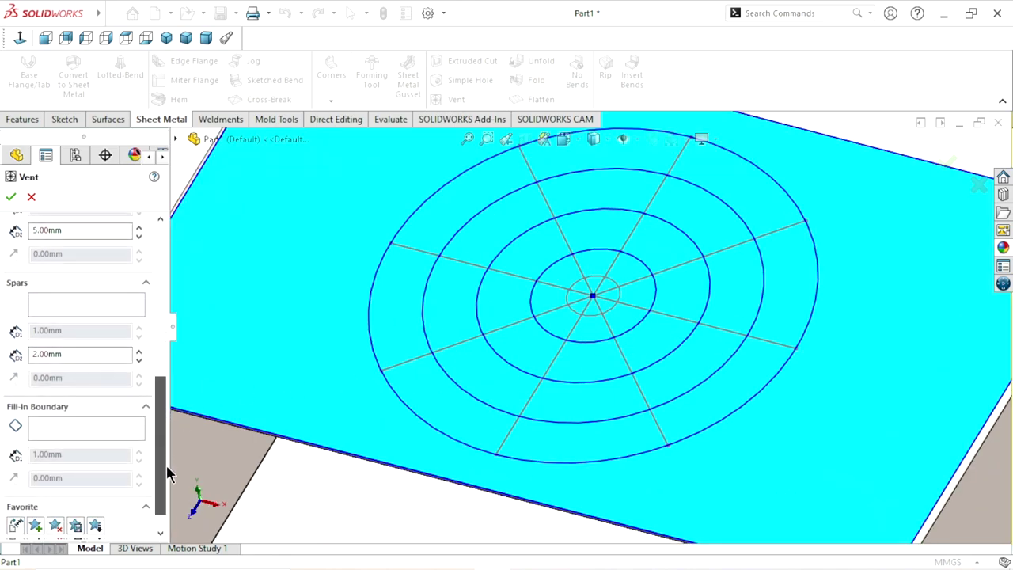
# Step: Add Sketch18's four diameter lines as 2.00 mm spars, making eight spokes across the rings
pyautogui.click(65, 308)
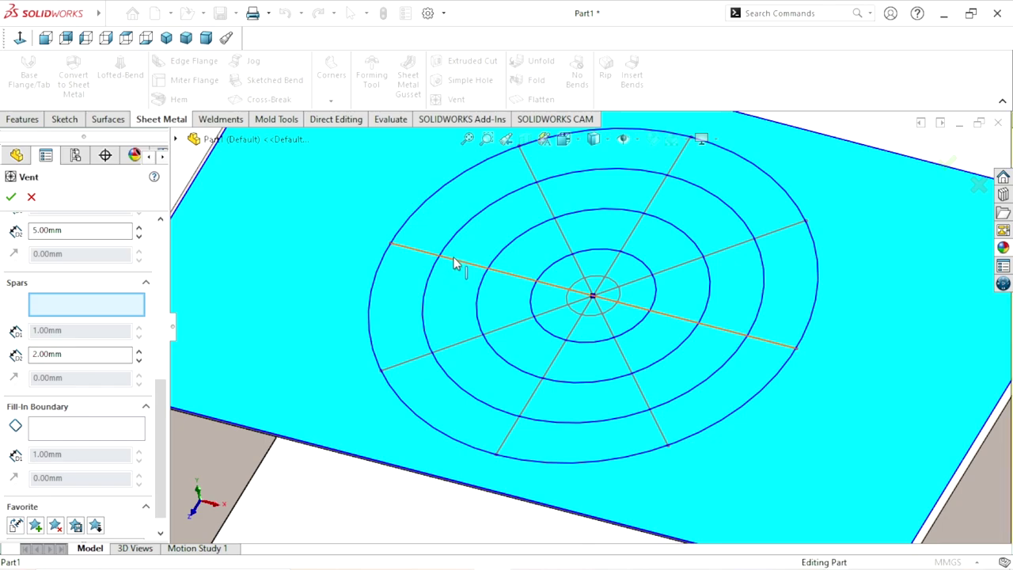
pyautogui.click(520, 238)
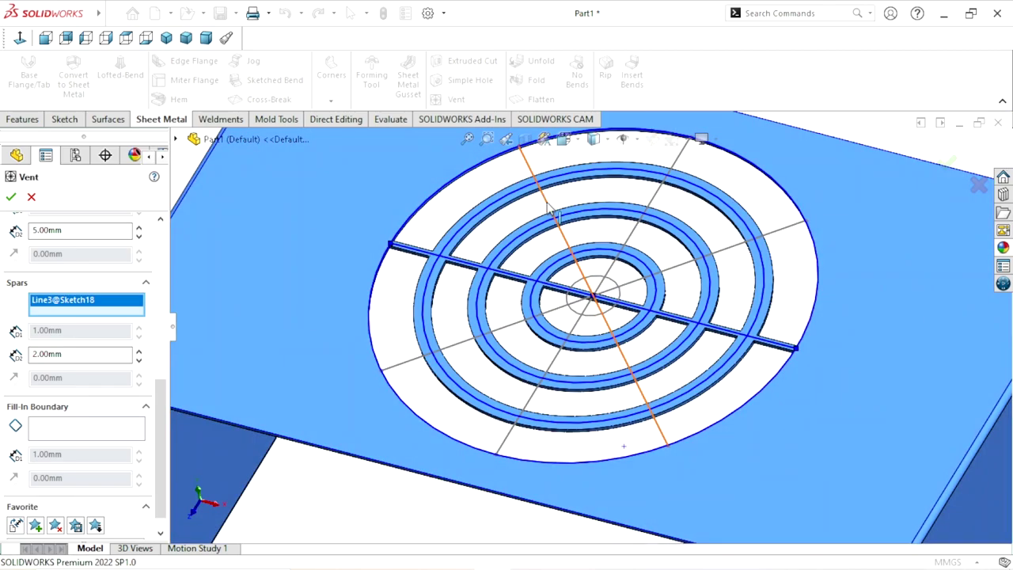
pyautogui.click(552, 212)
pyautogui.click(645, 199)
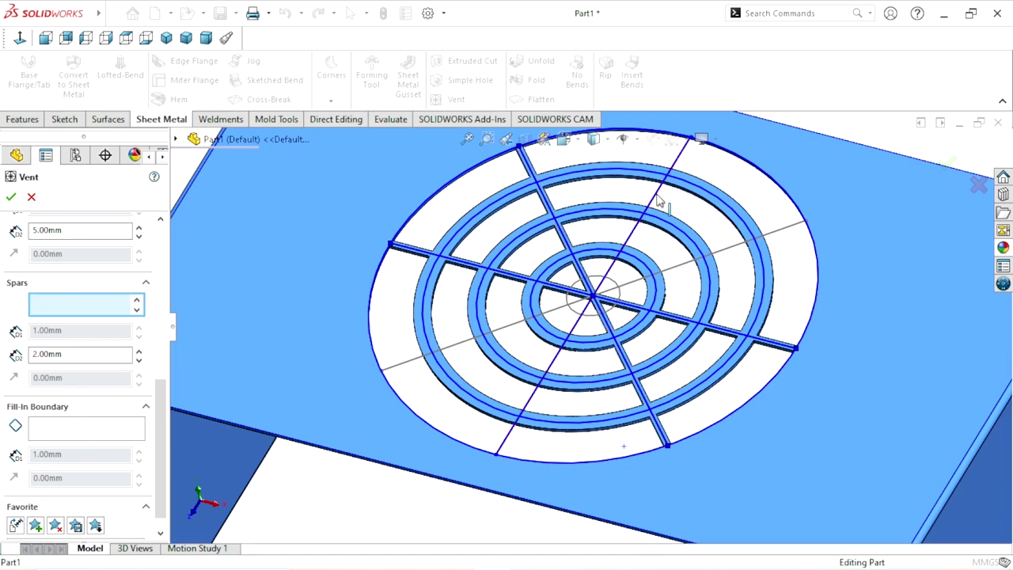
pyautogui.click(657, 201)
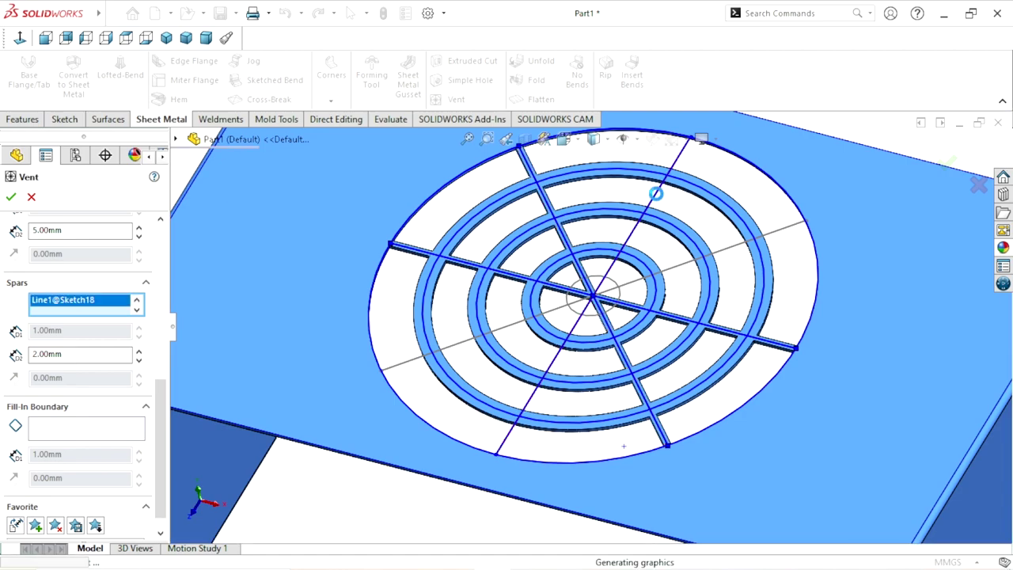
pyautogui.click(777, 232)
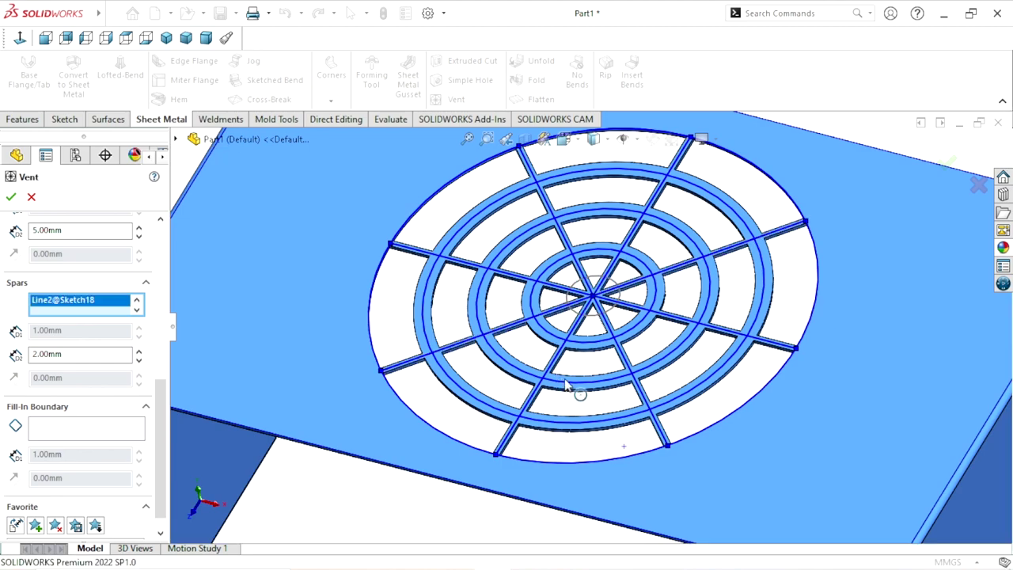
pyautogui.scroll(2, 609, 341)
pyautogui.scroll(-2, 656, 289)
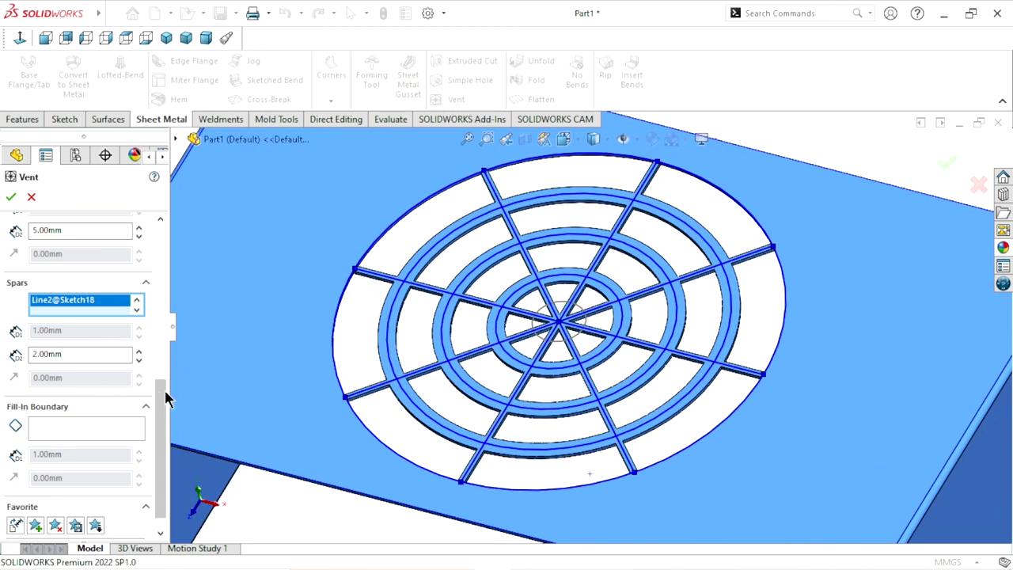
pyautogui.scroll(5, 164, 388)
# Step: Set the vent's rib width and spar width both to 4.00 mm
pyautogui.doubleClick(69, 380)
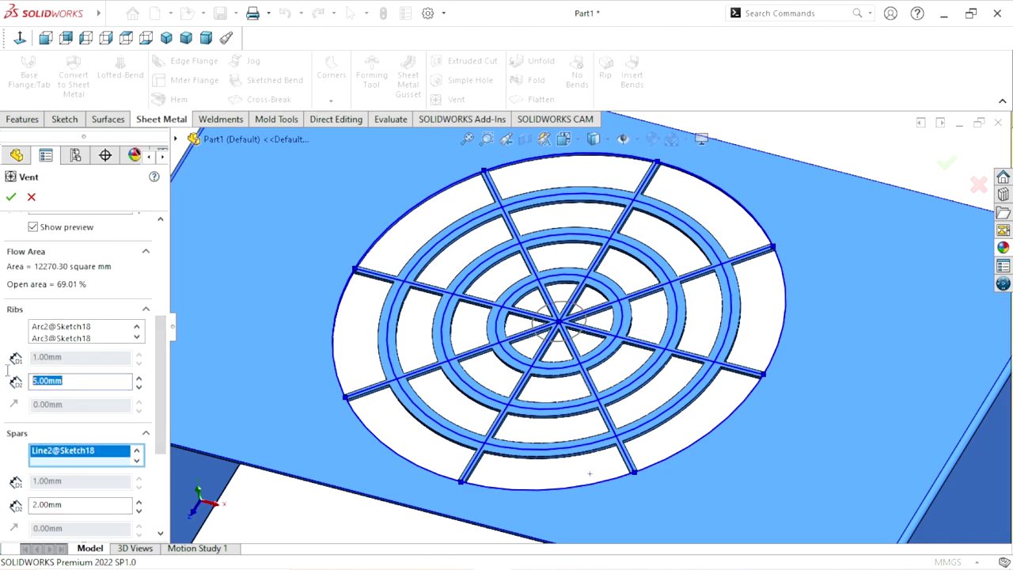
pyautogui.write('4')
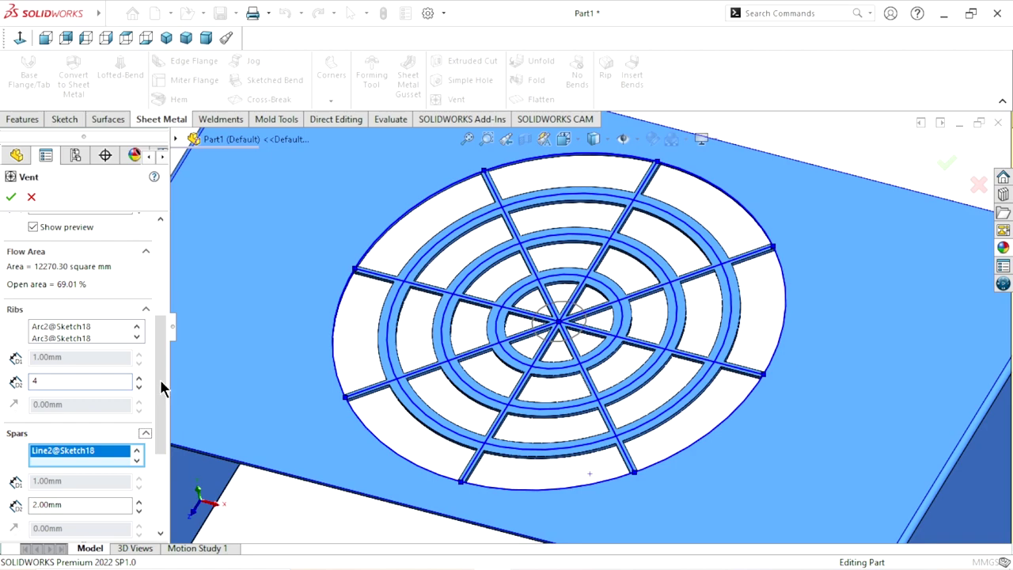
pyautogui.press('Return')
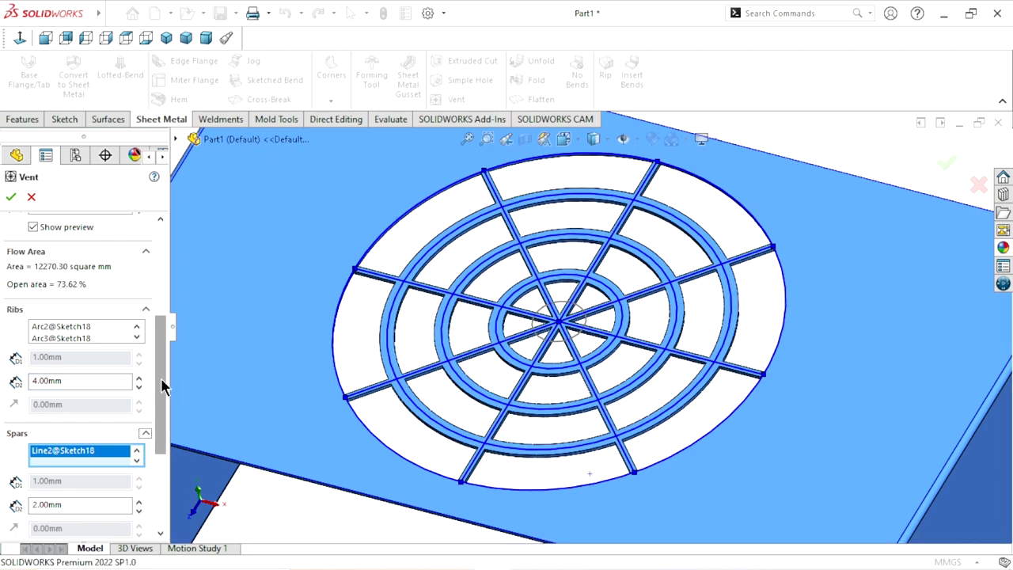
pyautogui.scroll(-1, 158, 395)
pyautogui.scroll(-3, 158, 403)
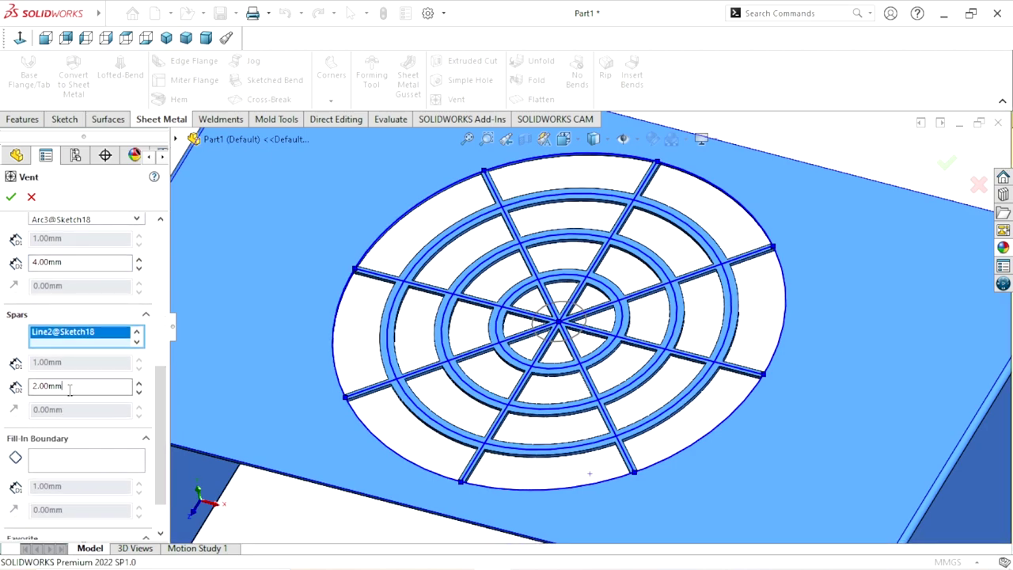
pyautogui.moveTo(68, 386); pyautogui.dragTo(2, 387)
pyautogui.write('4')
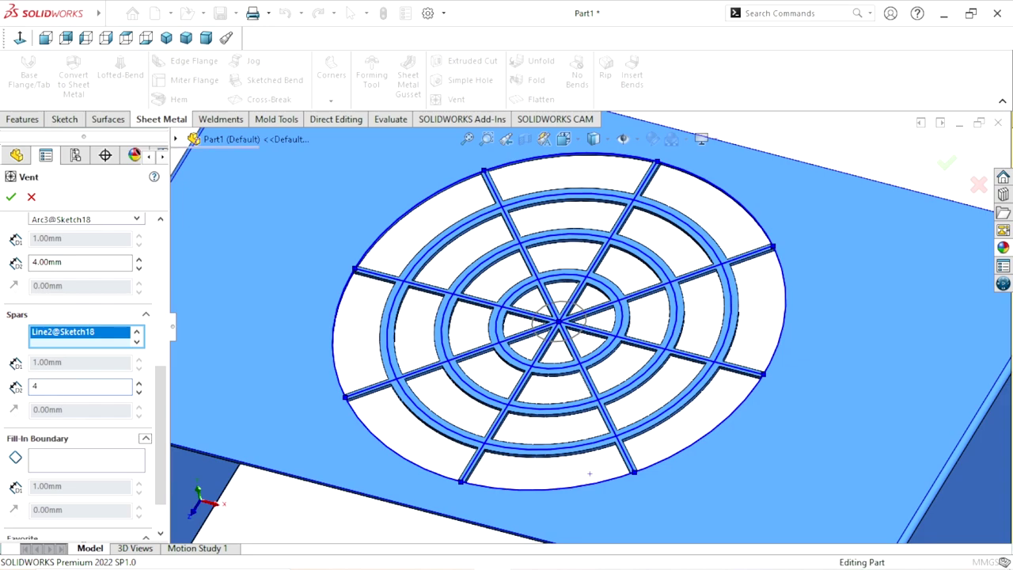
pyautogui.press('Return')
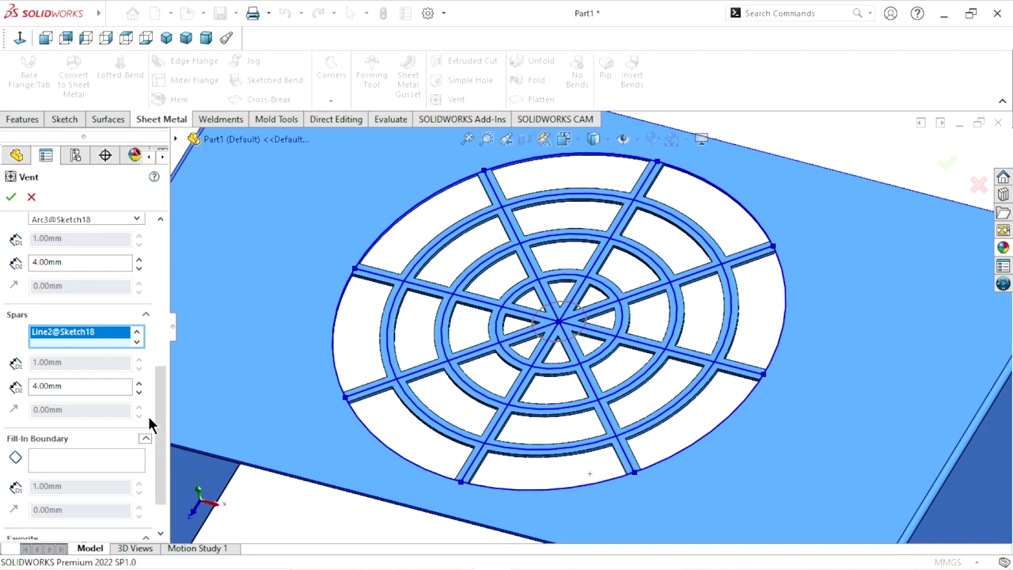
pyautogui.scroll(-2, 158, 414)
# Step: Make the centre circle Arc5@Sketch18 the vent's fill-in boundary, solidifying the hub
pyautogui.click(49, 410)
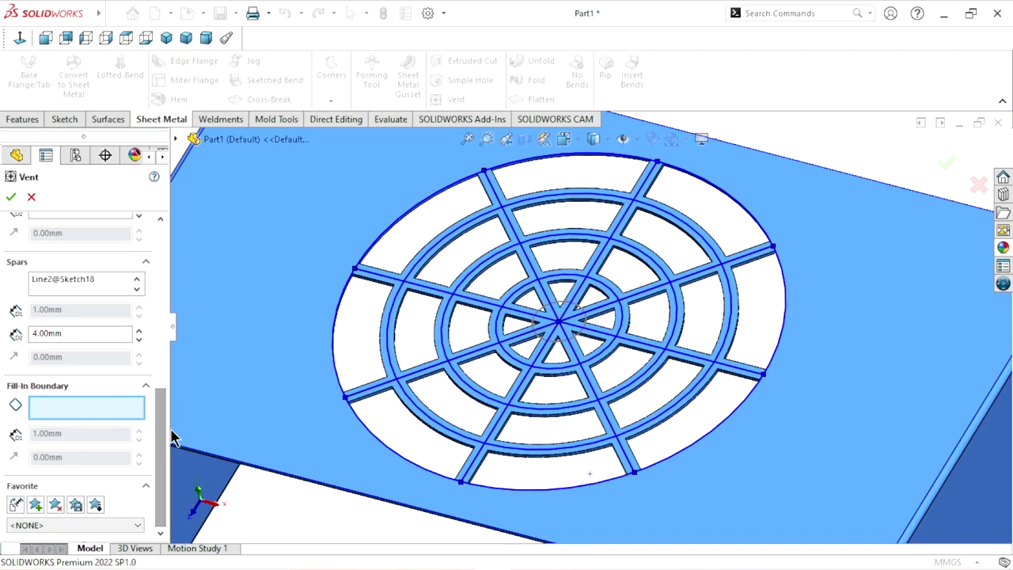
pyautogui.scroll(-3, 567, 392)
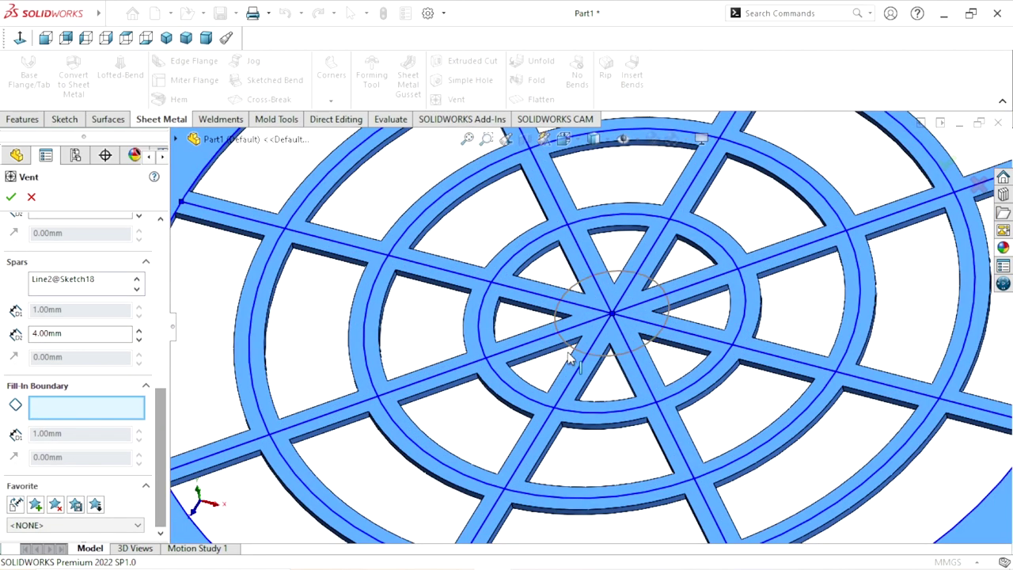
pyautogui.click(576, 357)
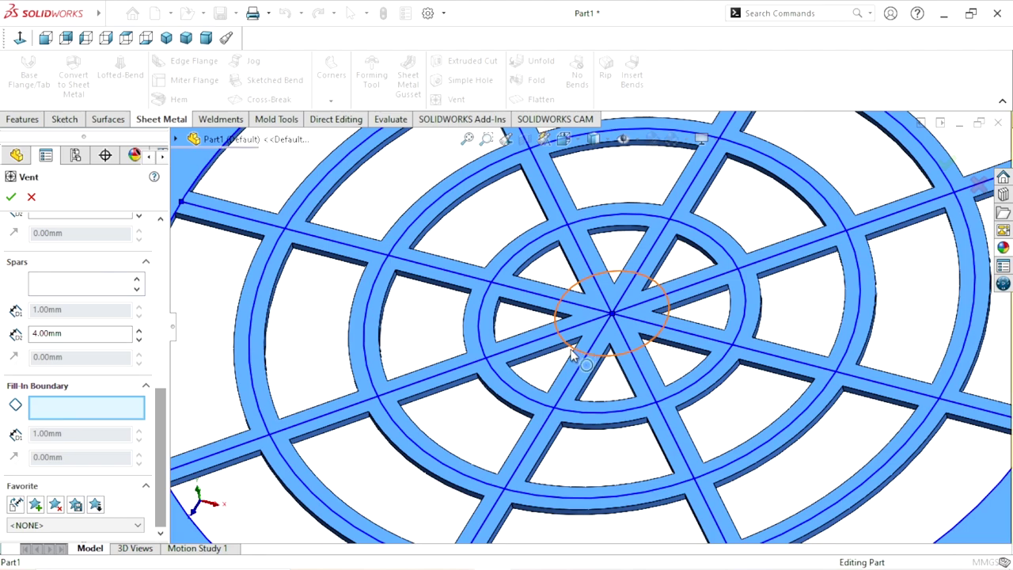
pyautogui.click(572, 349)
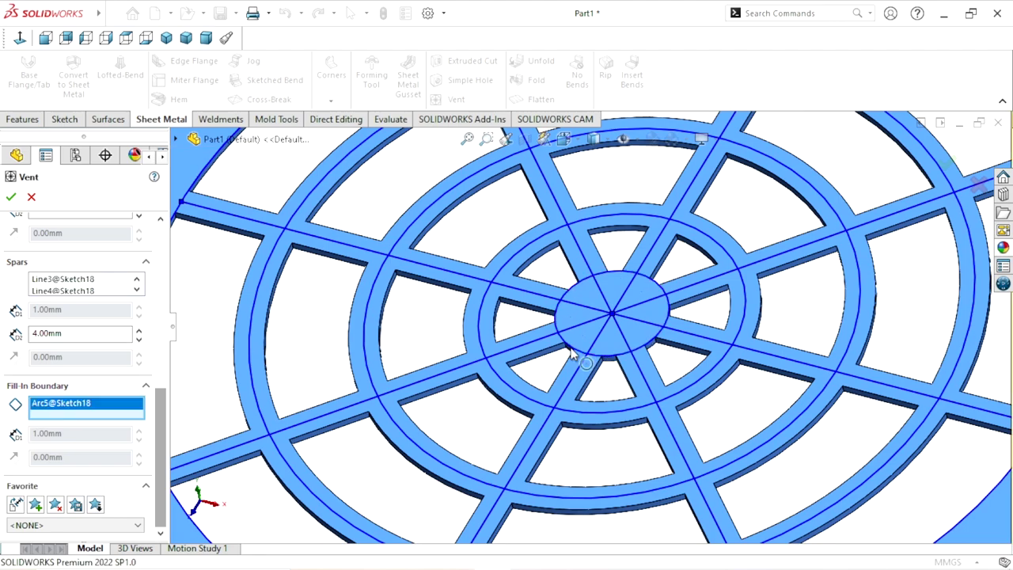
pyautogui.scroll(2, 577, 360)
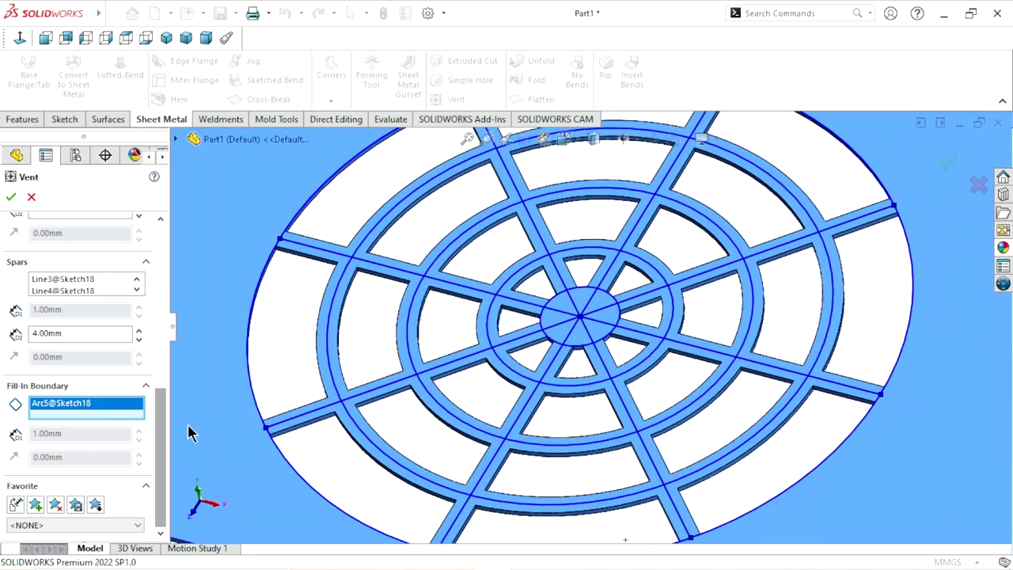
pyautogui.moveTo(161, 462); pyautogui.dragTo(156, 291)
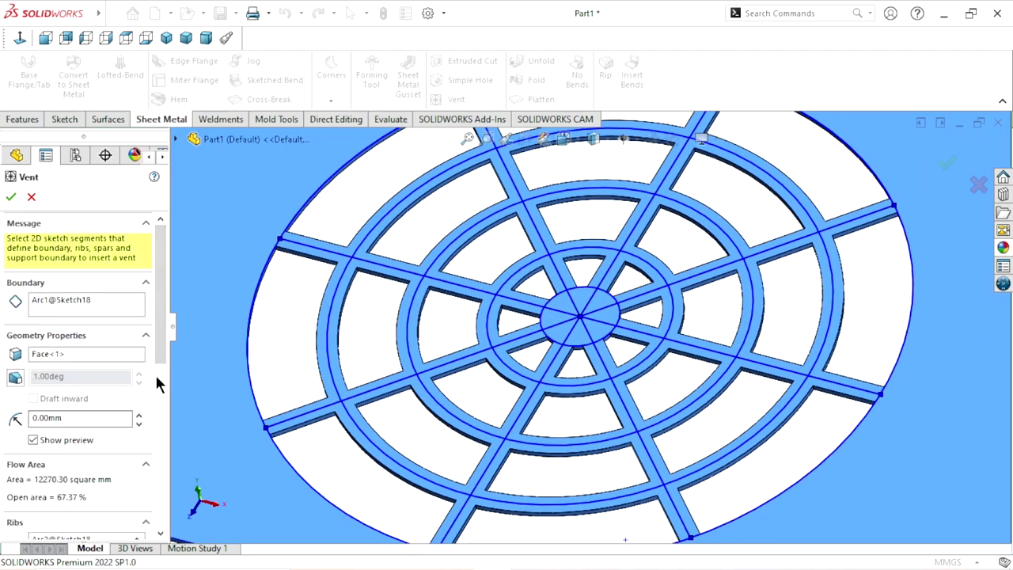
pyautogui.moveTo(164, 316); pyautogui.dragTo(162, 388)
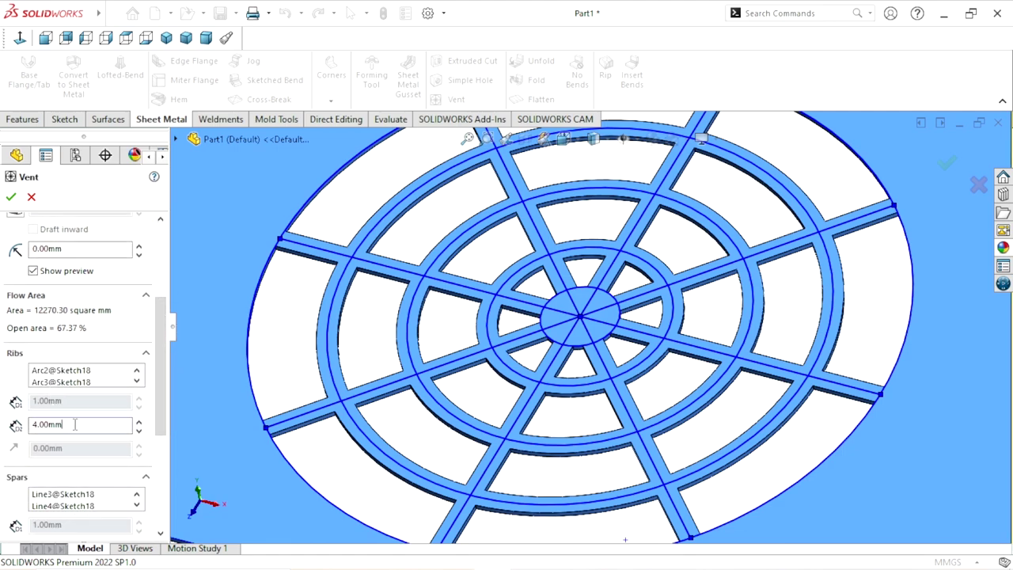
pyautogui.scroll(-5, 118, 443)
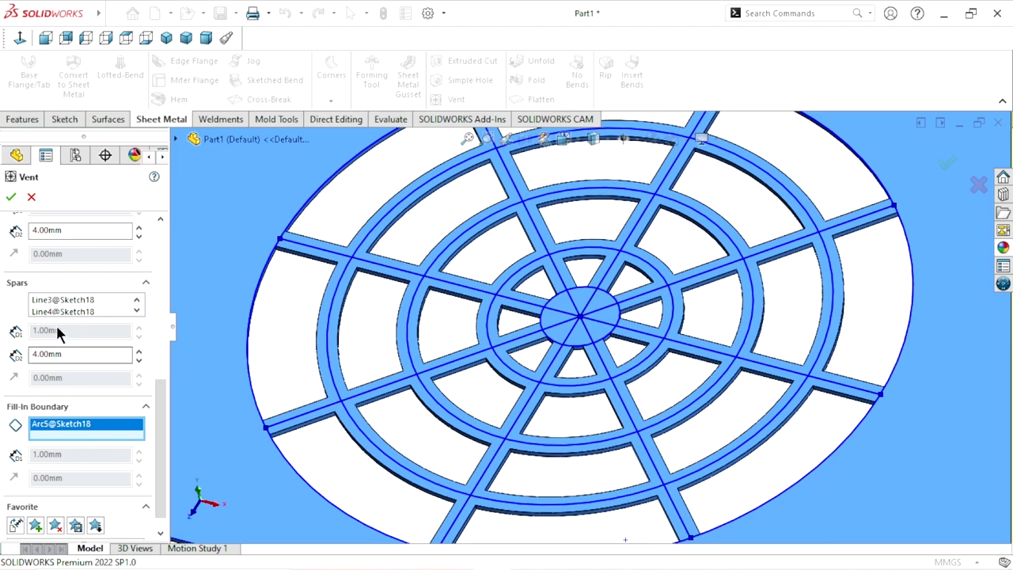
pyautogui.doubleClick(66, 354)
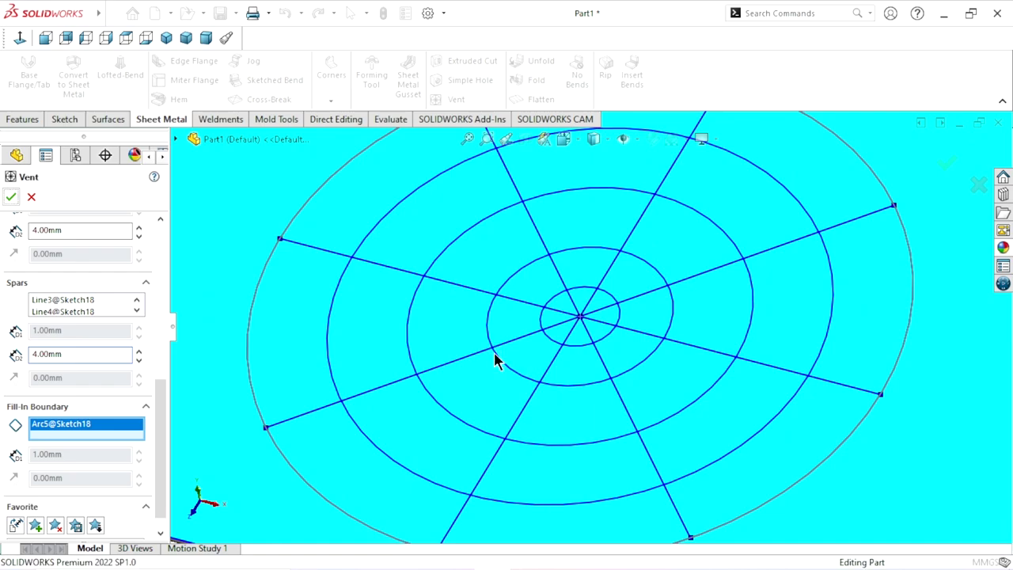
# Step: Accept the vent to create Vent1 and orbit to view the cut grille
pyautogui.press('f')
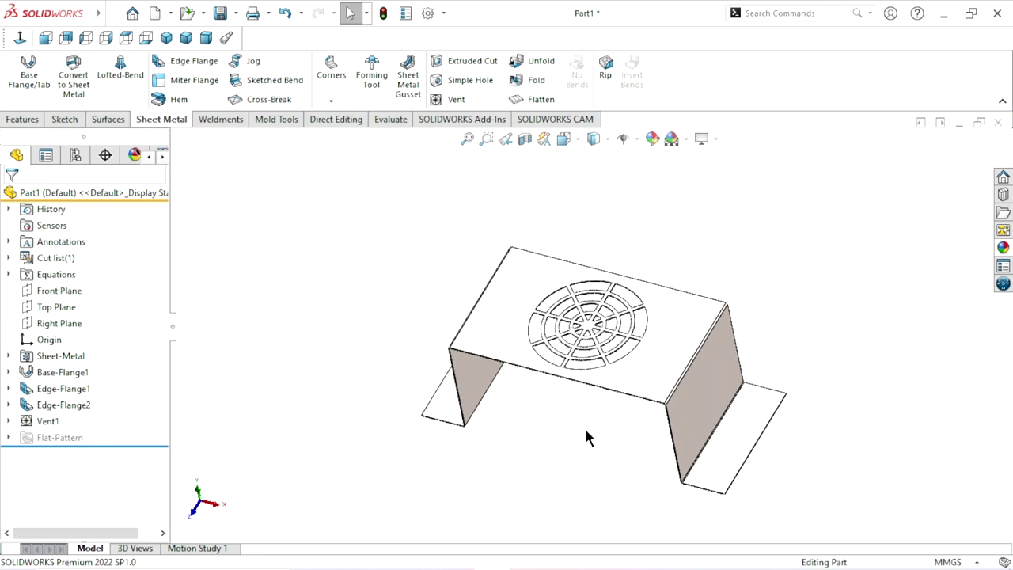
pyautogui.moveTo(584, 426); pyautogui.dragTo(589, 361, button='middle')
pyautogui.scroll(-2, 613, 340)
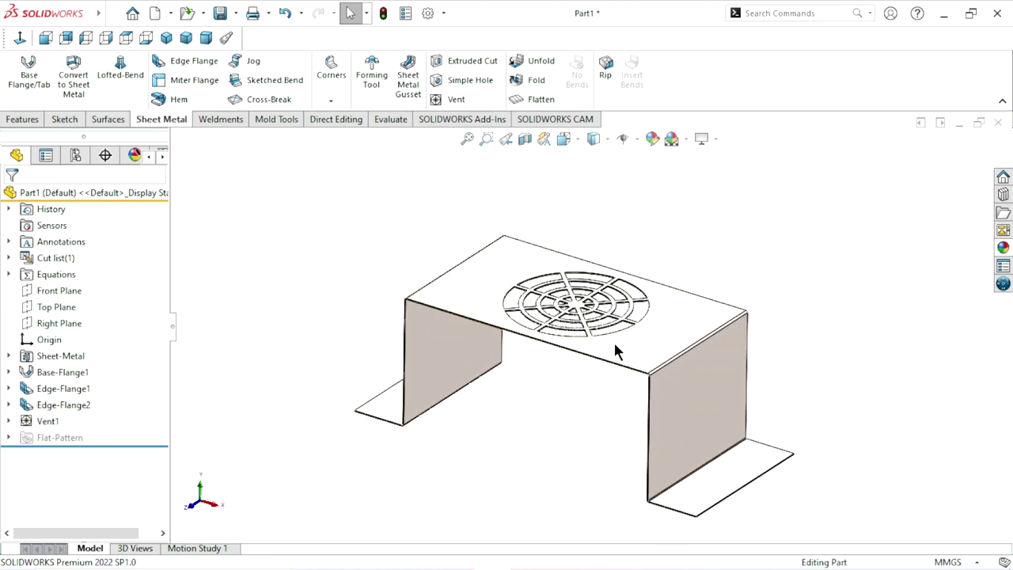
pyautogui.scroll(-1, 613, 339)
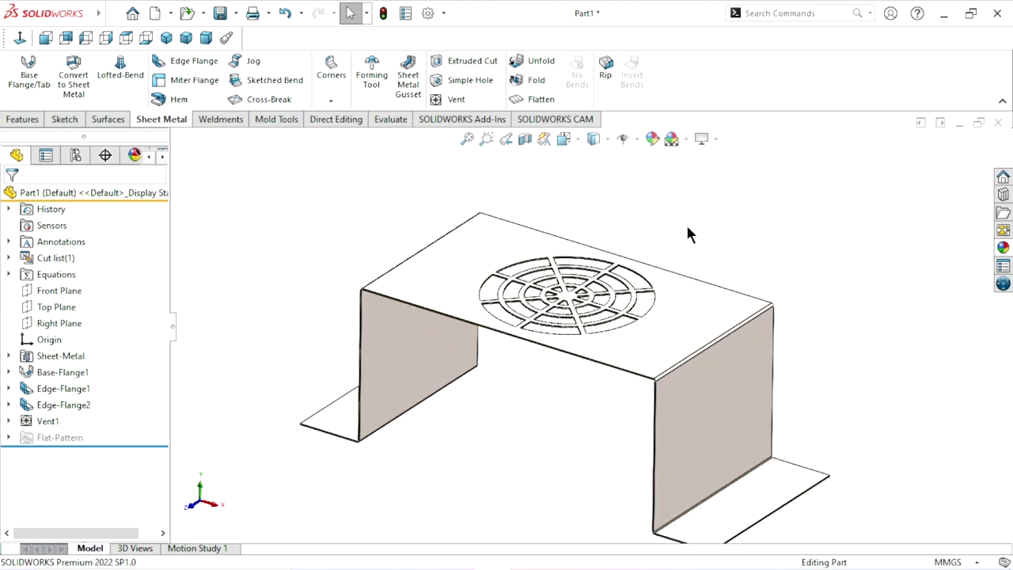
# Step: Apply a yellow appearance to the whole bracket
pyautogui.click(603, 258)
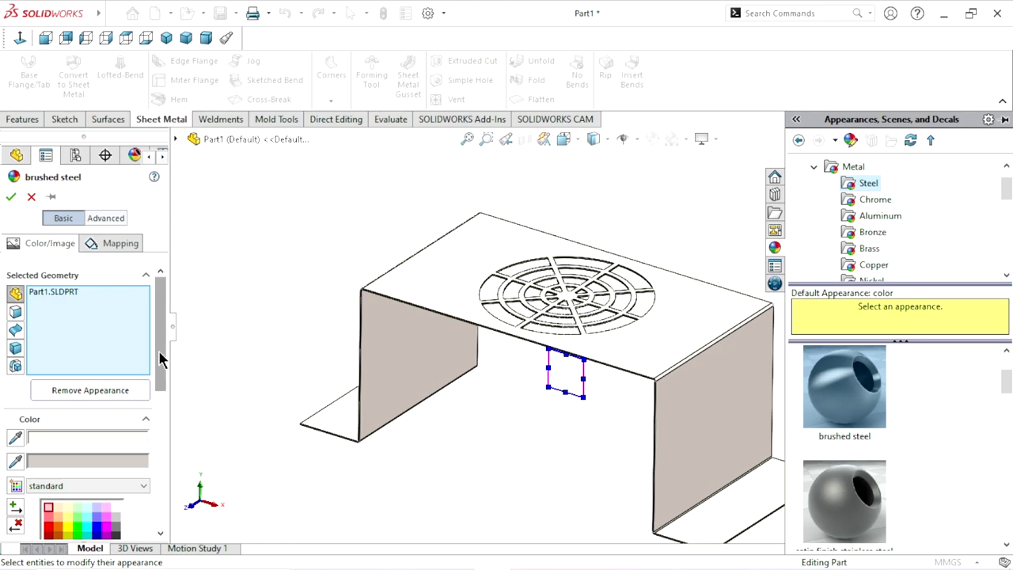
pyautogui.moveTo(159, 350); pyautogui.dragTo(158, 429)
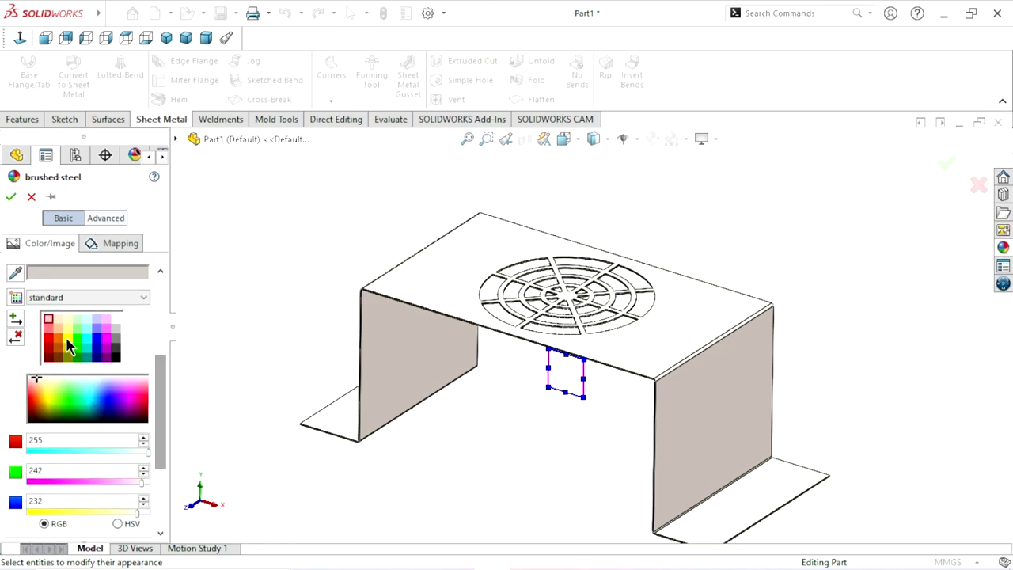
pyautogui.click(67, 340)
pyautogui.click(11, 196)
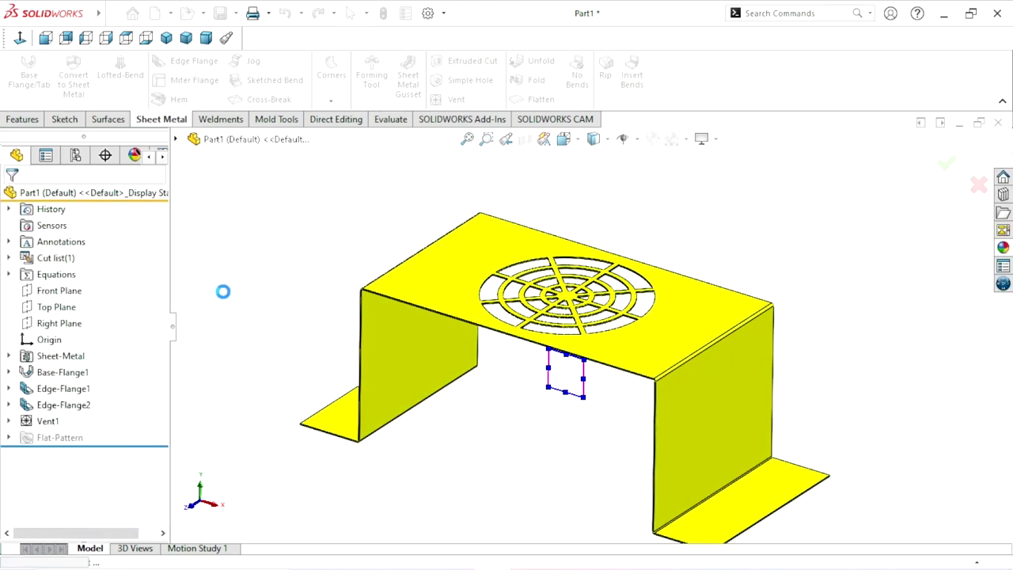
pyautogui.press('f')
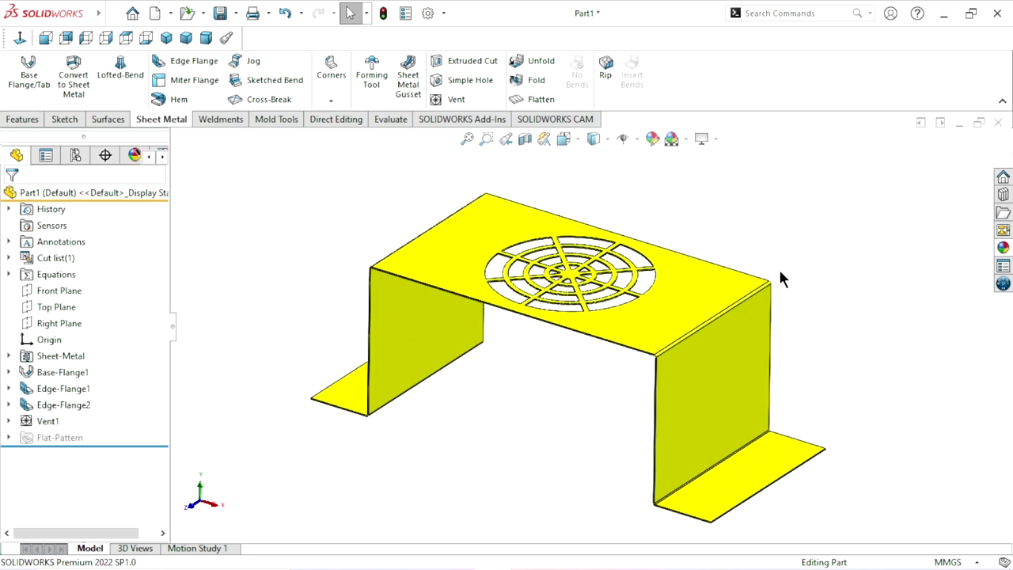
# Step: Select the bracket's side wall face where the louver will go
pyautogui.moveTo(833, 300); pyautogui.dragTo(710, 395, button='middle')
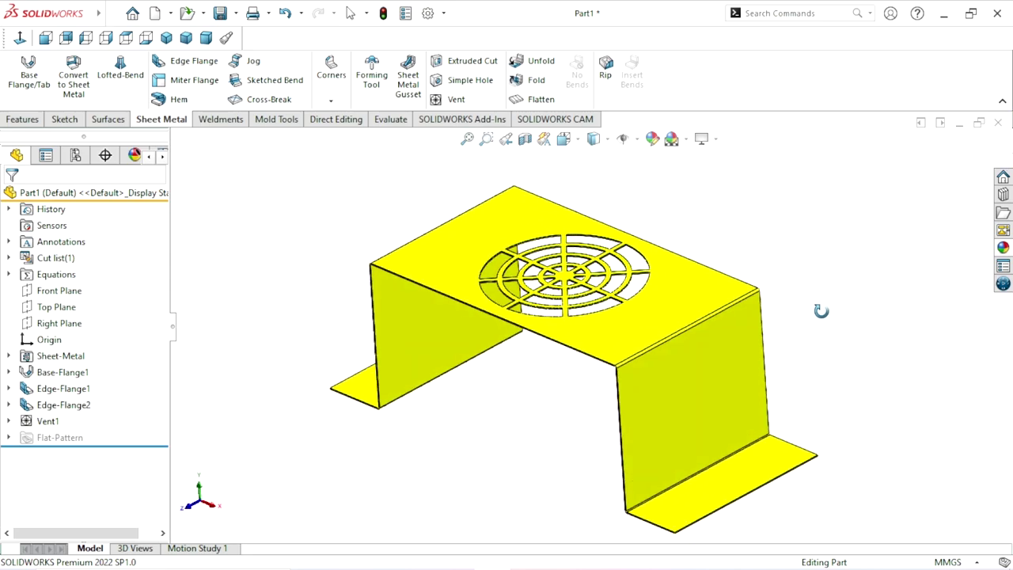
pyautogui.click(710, 395)
pyautogui.click(761, 216)
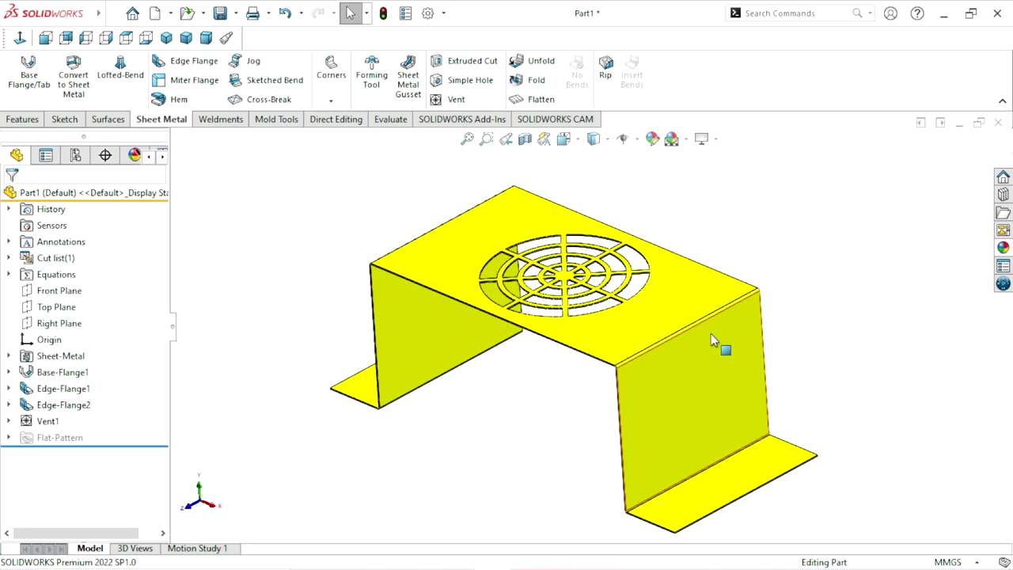
pyautogui.scroll(-2, 711, 333)
pyautogui.click(681, 428)
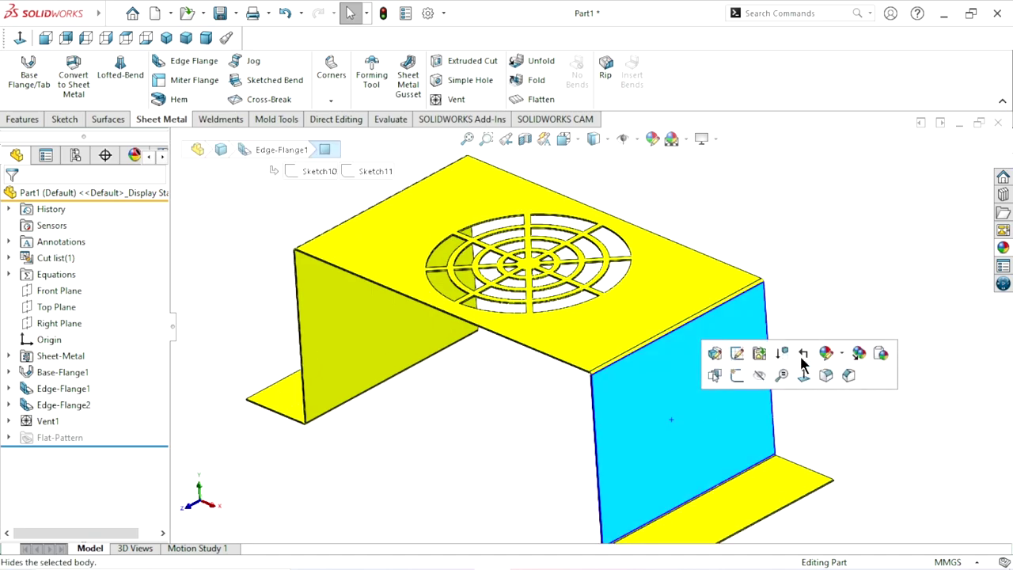
# Step: Drag the louver from Design Library forming tools > louvers onto the side wall
pyautogui.click(1009, 194)
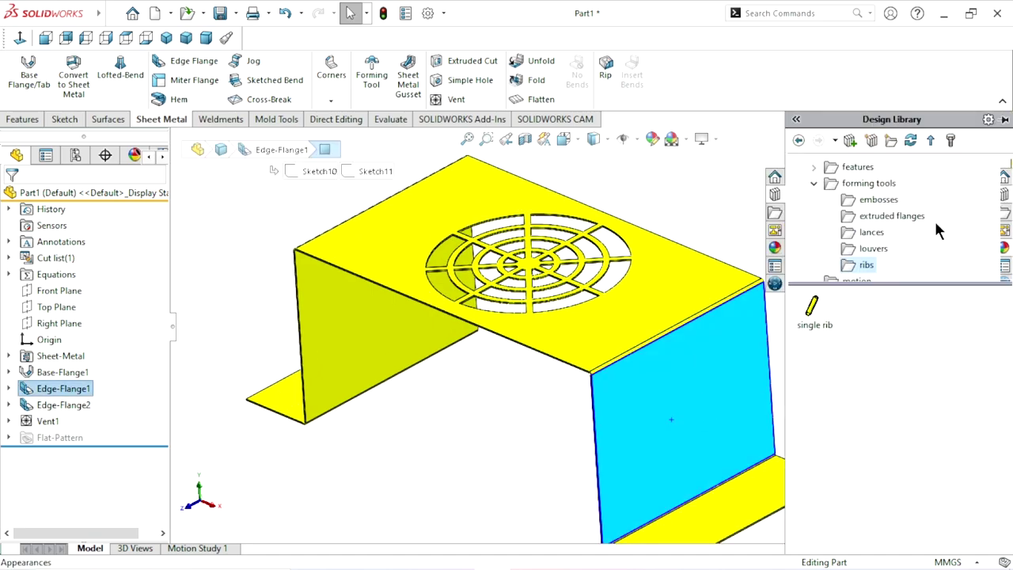
pyautogui.click(800, 140)
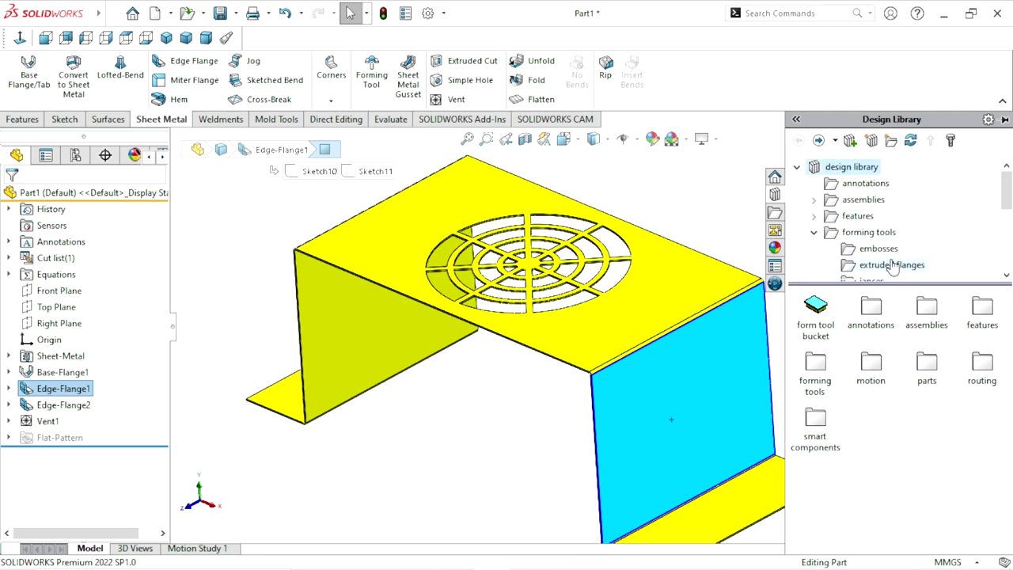
pyautogui.click(797, 167)
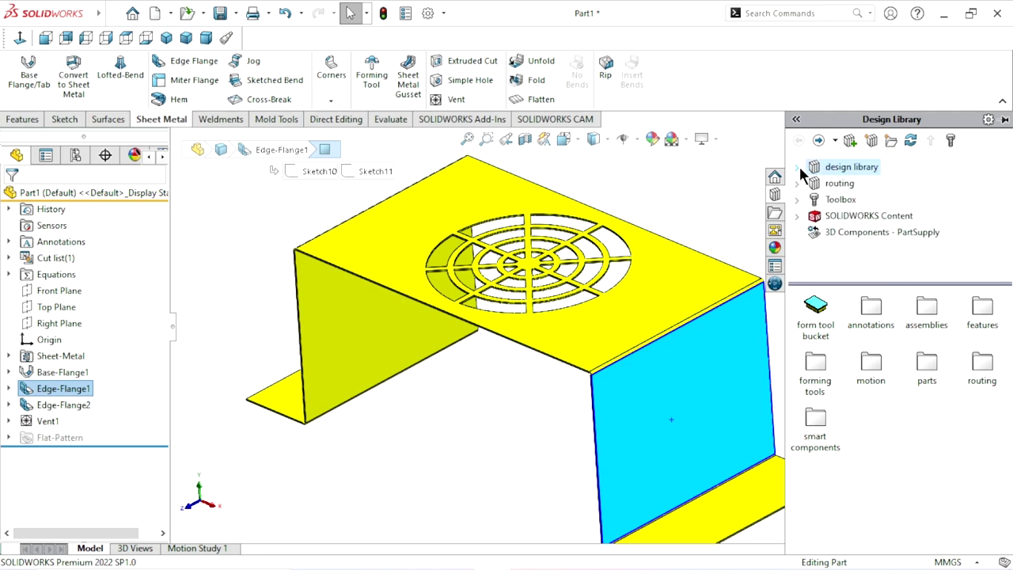
pyautogui.doubleClick(862, 170)
pyautogui.doubleClick(869, 232)
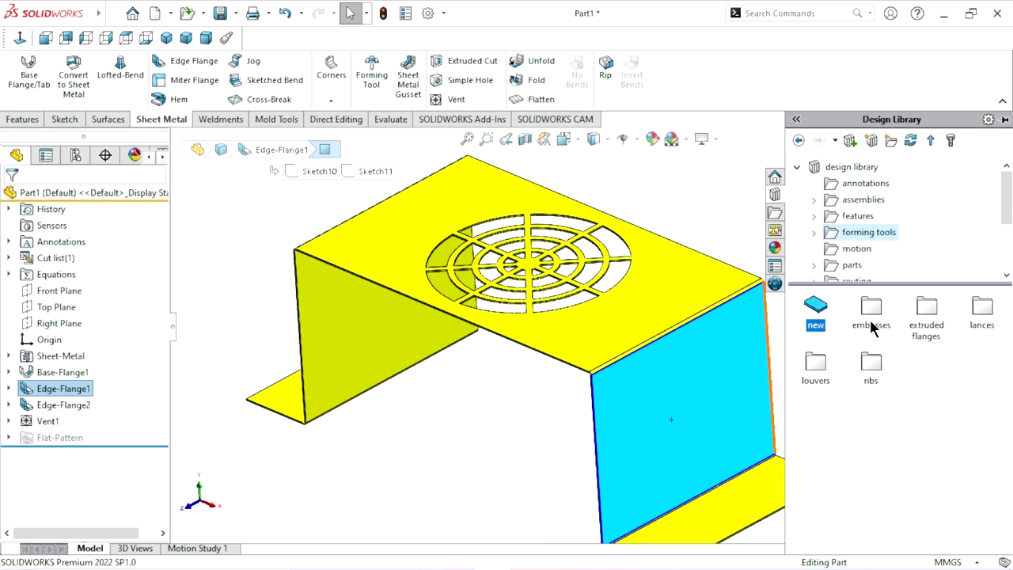
pyautogui.click(927, 324)
pyautogui.click(982, 325)
pyautogui.click(810, 380)
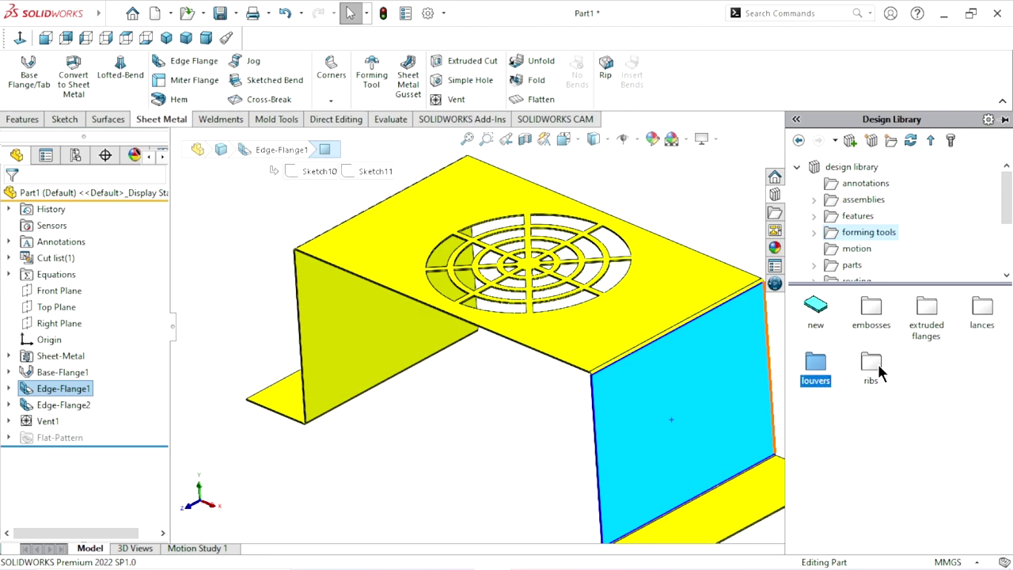
pyautogui.doubleClick(813, 376)
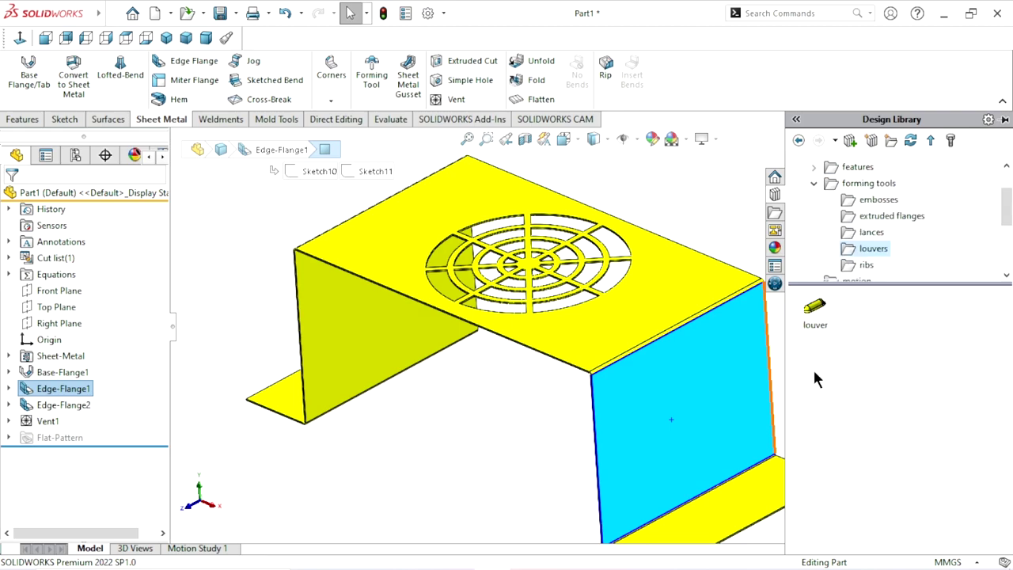
pyautogui.moveTo(818, 315); pyautogui.dragTo(809, 327)
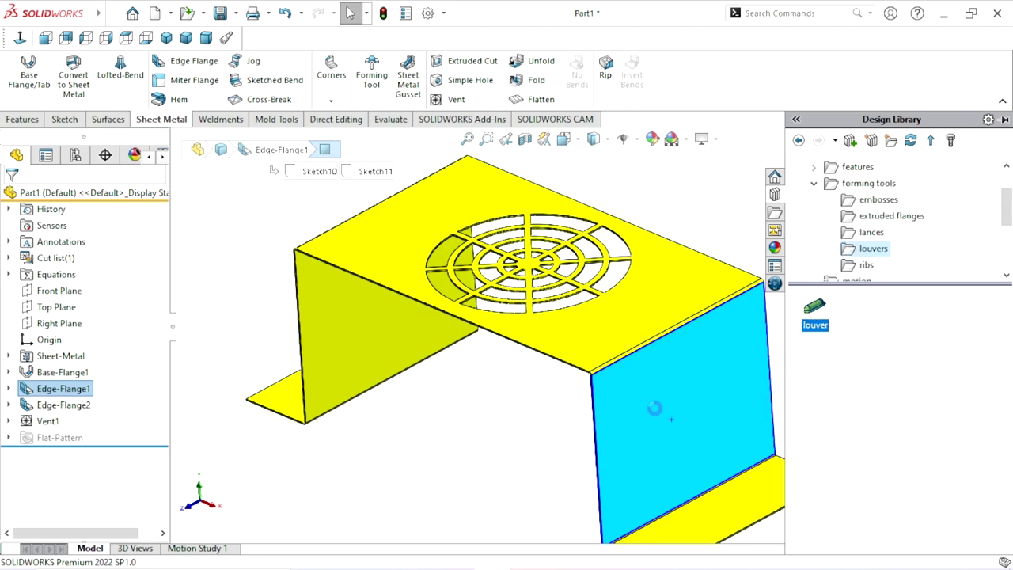
pyautogui.moveTo(654, 407); pyautogui.dragTo(636, 398)
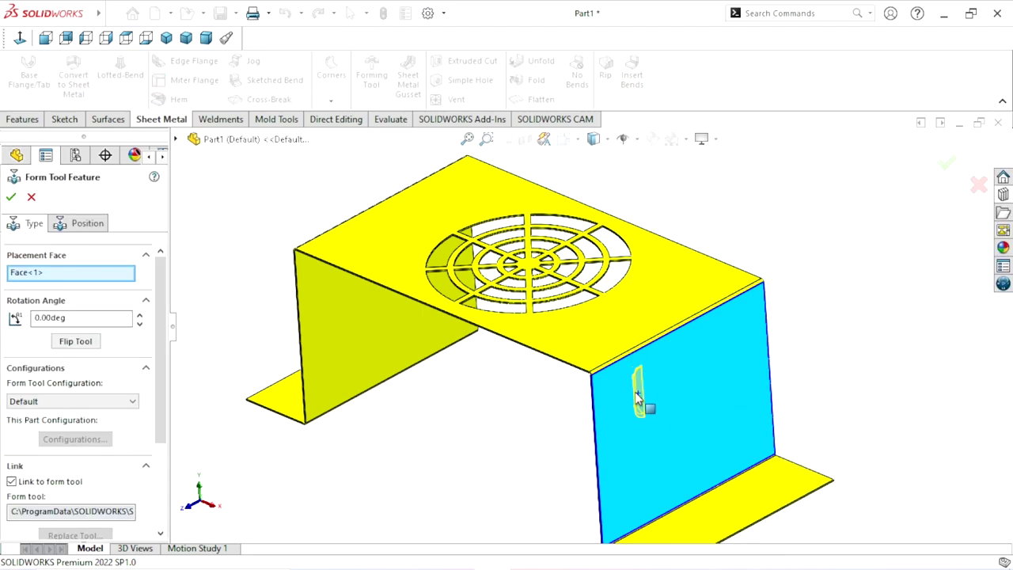
# Step: Flip the louver tool to the opposite side of the wall
pyautogui.click(19, 40)
pyautogui.scroll(-2, 538, 309)
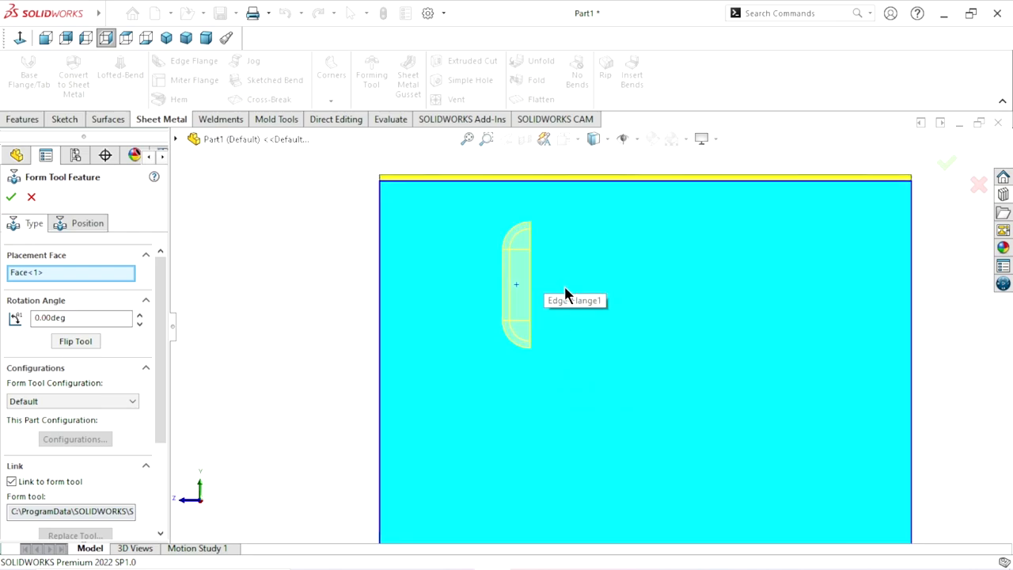
pyautogui.scroll(2, 586, 325)
pyautogui.scroll(-1, 626, 388)
pyautogui.hotkey('ctrl', '7')
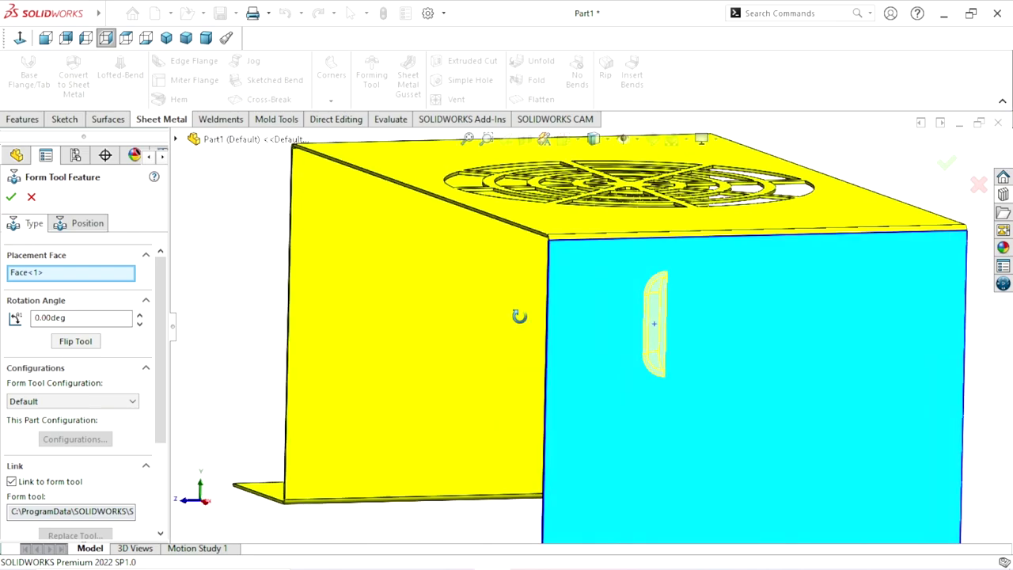
pyautogui.scroll(-2, 843, 357)
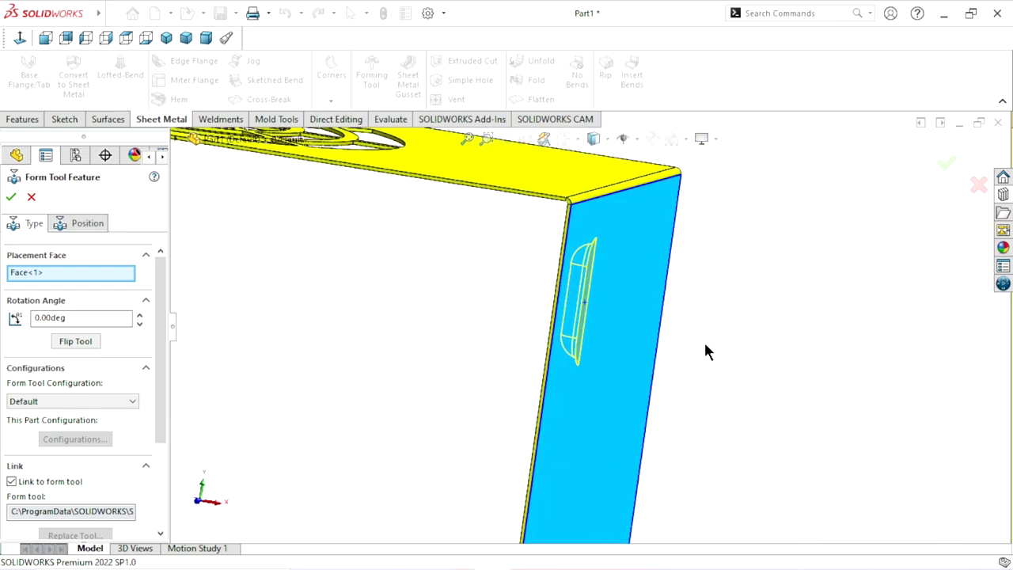
pyautogui.scroll(-1, 707, 351)
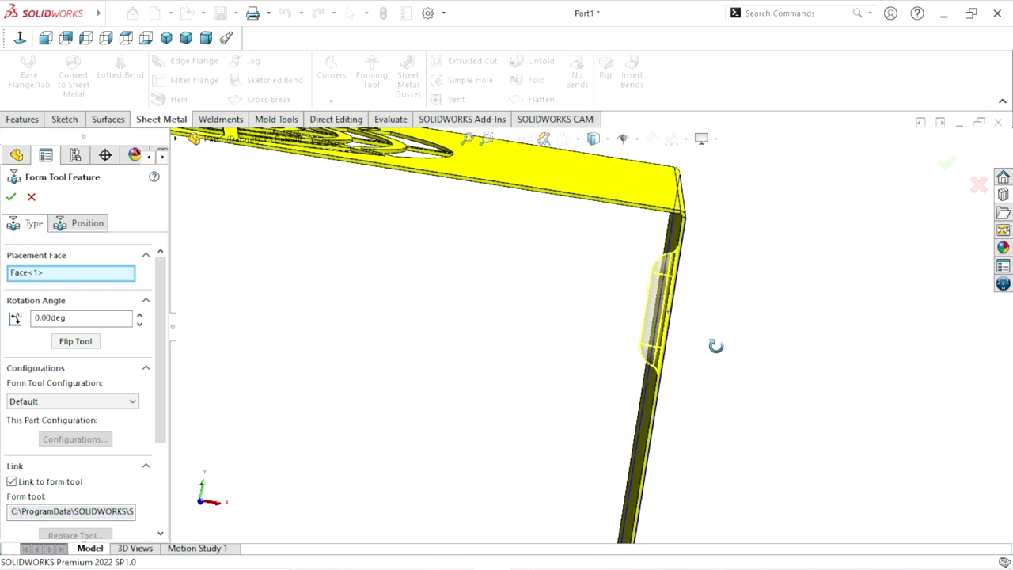
pyautogui.click(87, 348)
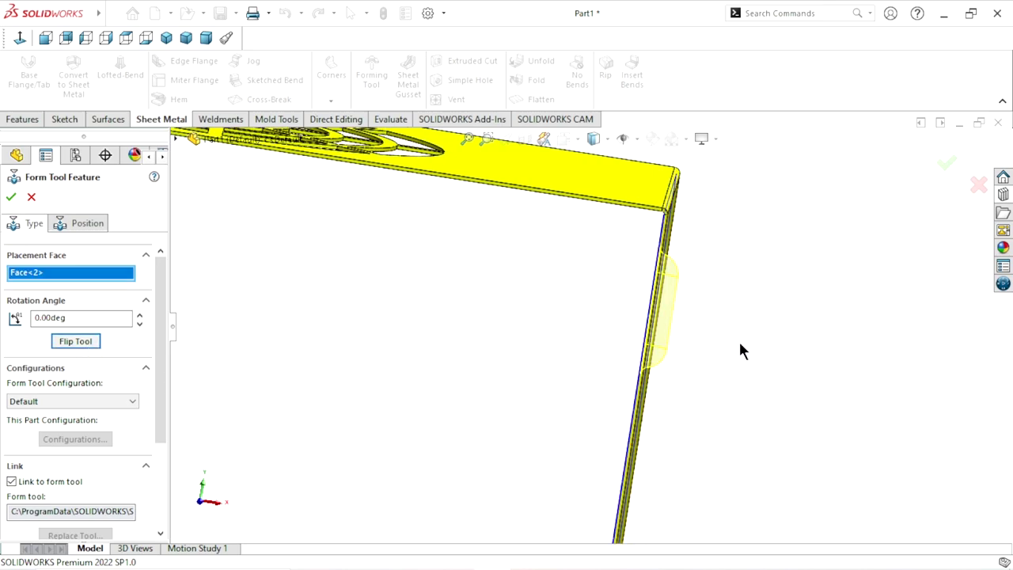
# Step: Check the flipped louver from several views and set its rotation angle to 270°
pyautogui.hotkey('ctrl', '8')
pyautogui.click(20, 37)
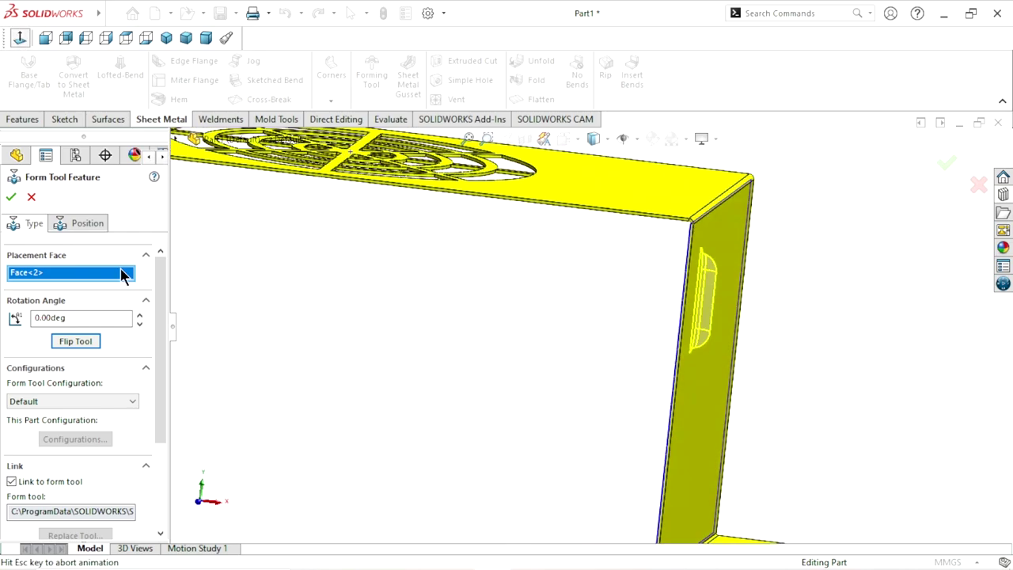
pyautogui.click(20, 38)
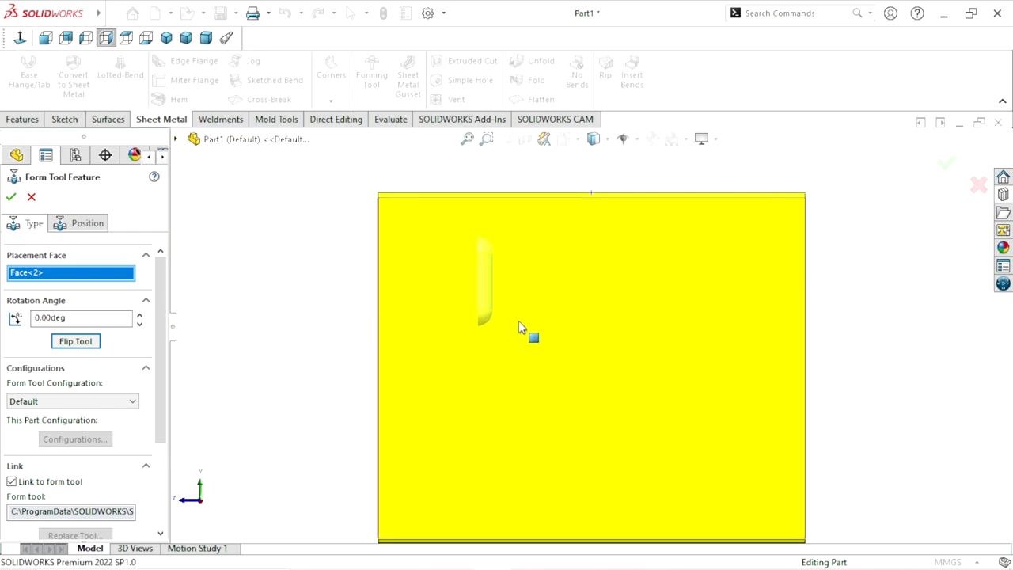
pyautogui.scroll(-2, 518, 328)
pyautogui.scroll(2, 391, 346)
pyautogui.moveTo(412, 346); pyautogui.dragTo(689, 407, button='middle')
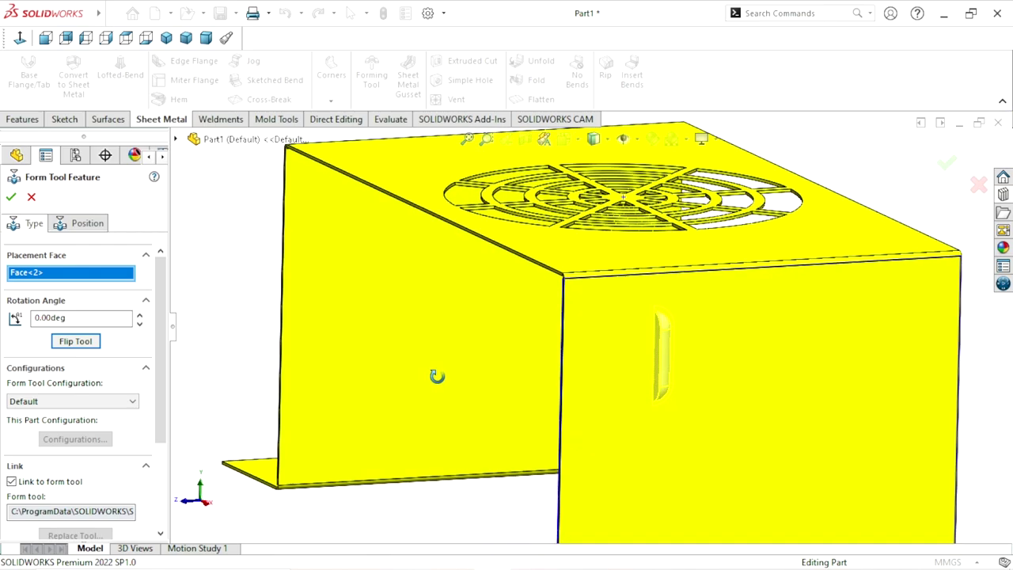
pyautogui.scroll(-3, 708, 363)
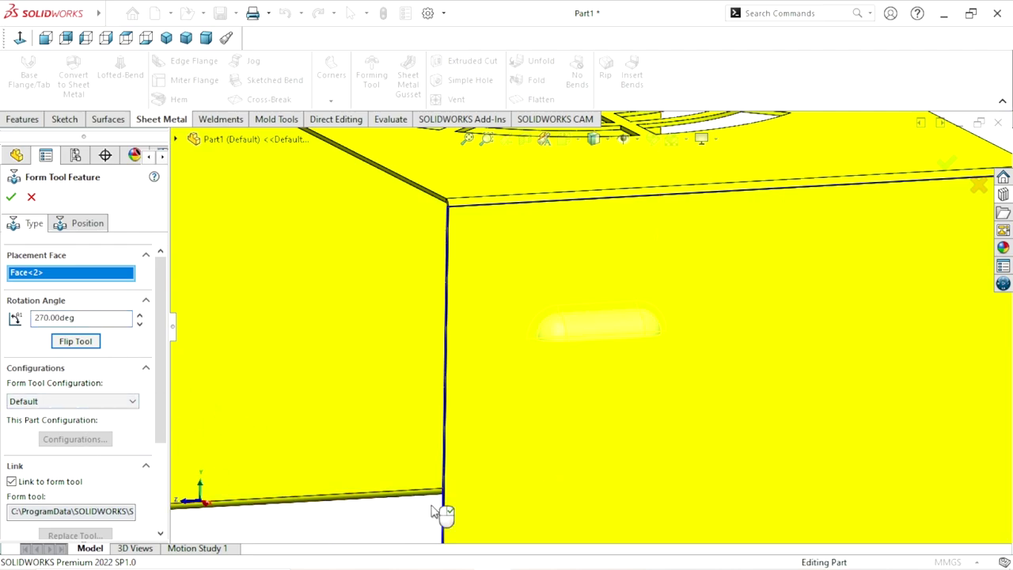
pyautogui.scroll(3, 671, 372)
pyautogui.scroll(-2, 671, 372)
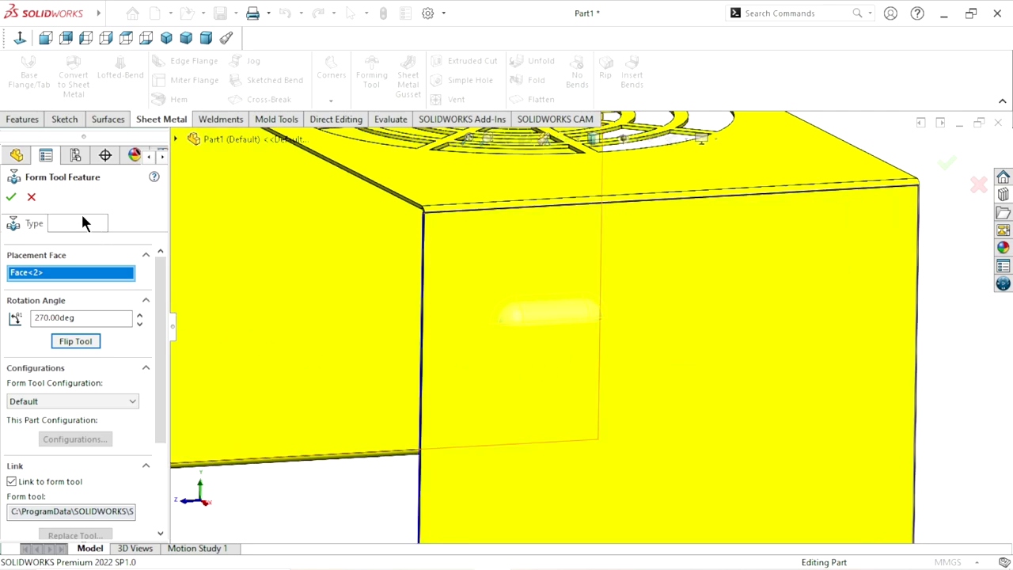
pyautogui.moveTo(157, 383); pyautogui.dragTo(143, 471)
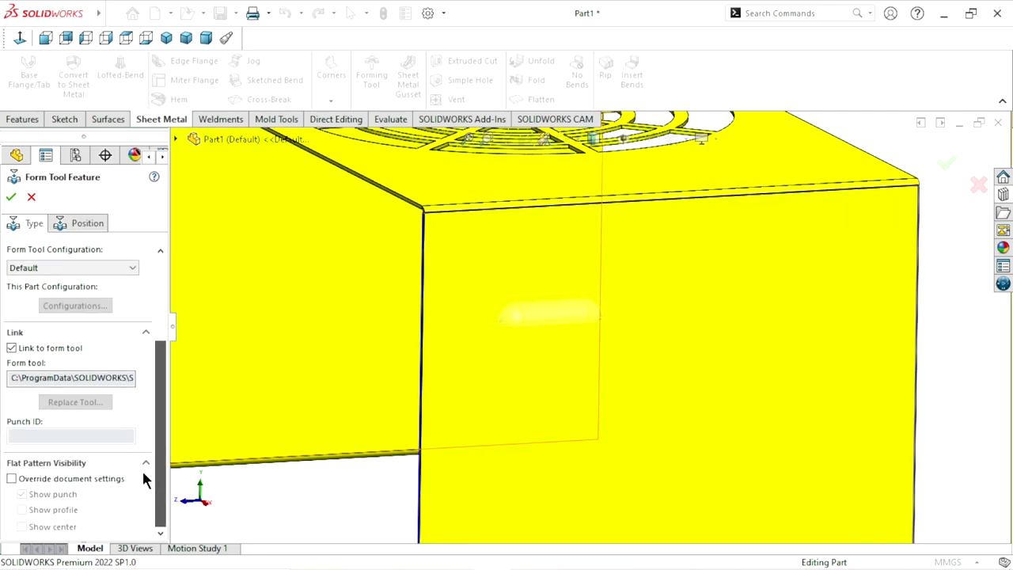
# Step: Dimension the louver's centre point 20 mm below the wall's top edge
pyautogui.click(76, 224)
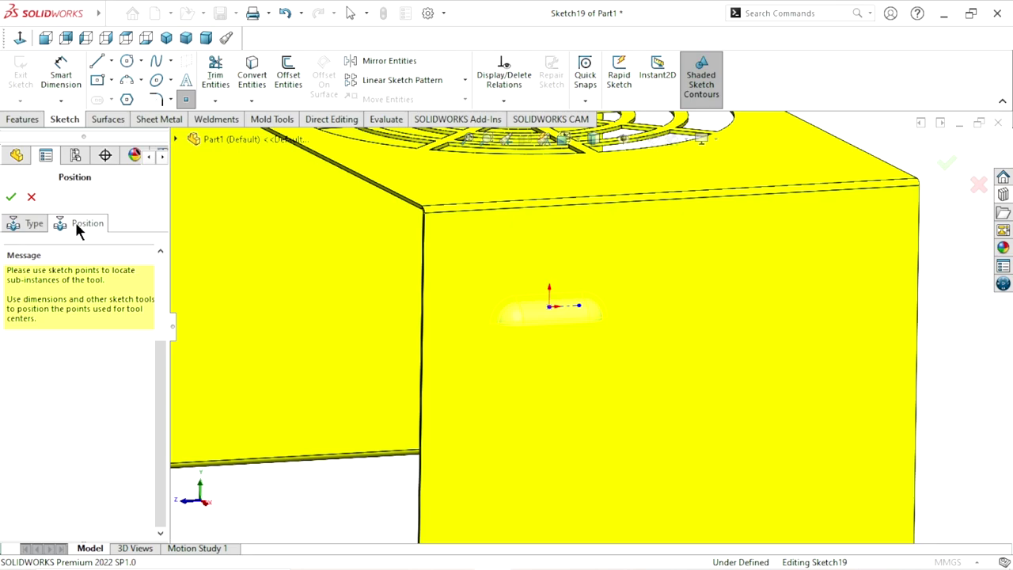
pyautogui.click(19, 38)
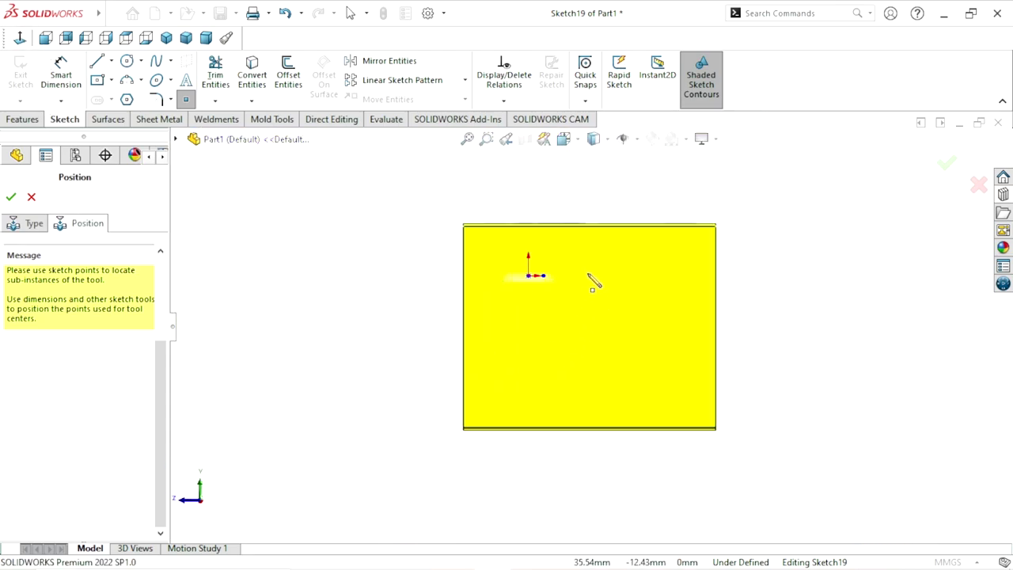
pyautogui.scroll(-3, 585, 277)
pyautogui.scroll(-2, 547, 330)
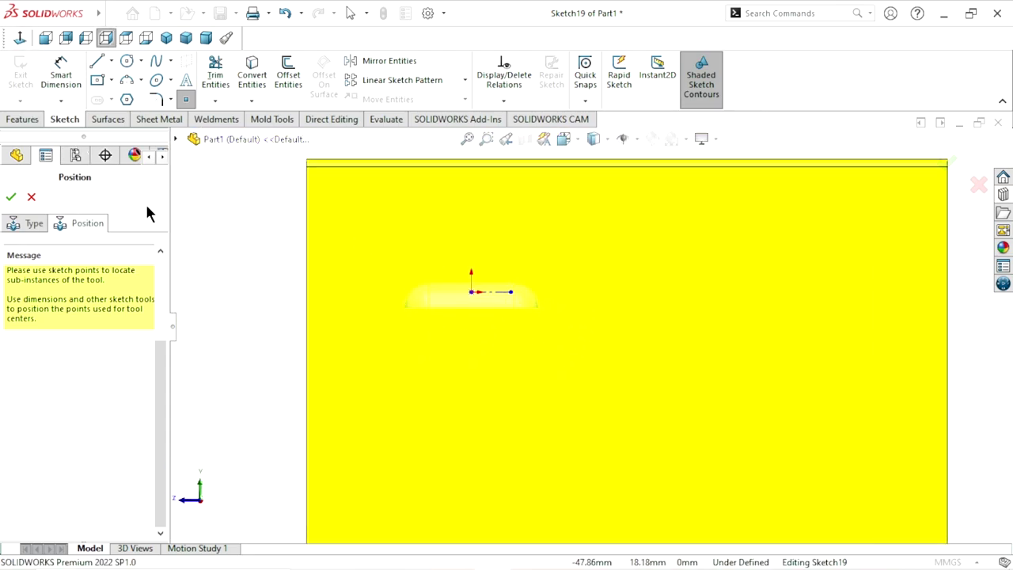
pyautogui.click(59, 80)
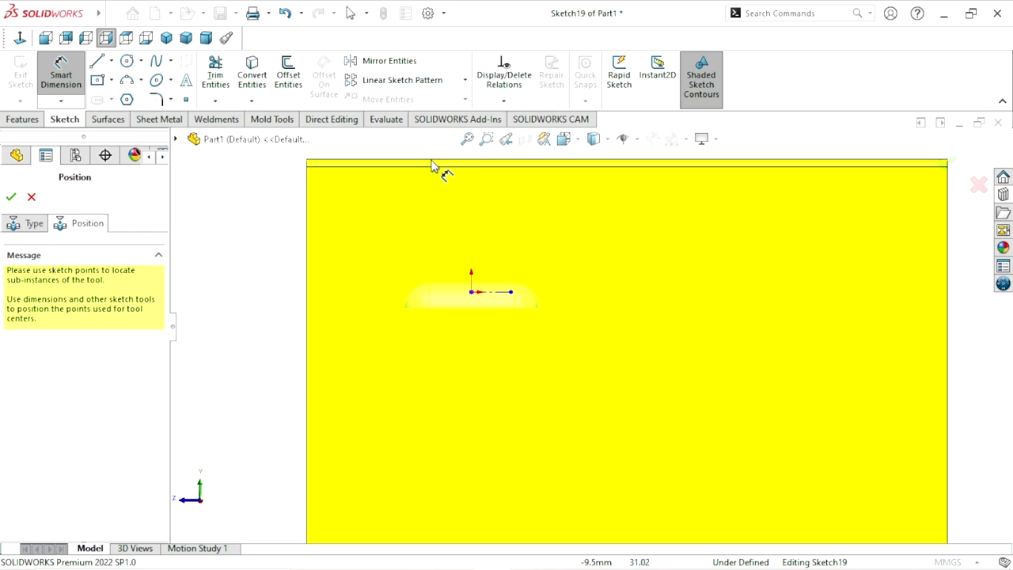
pyautogui.click(355, 165)
pyautogui.click(471, 292)
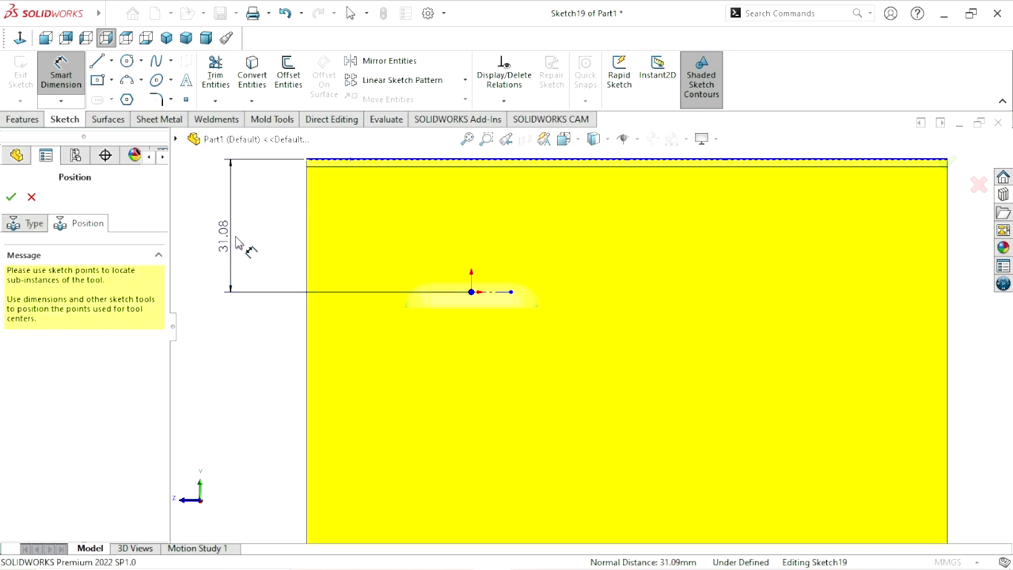
pyautogui.click(235, 243)
pyautogui.write('20')
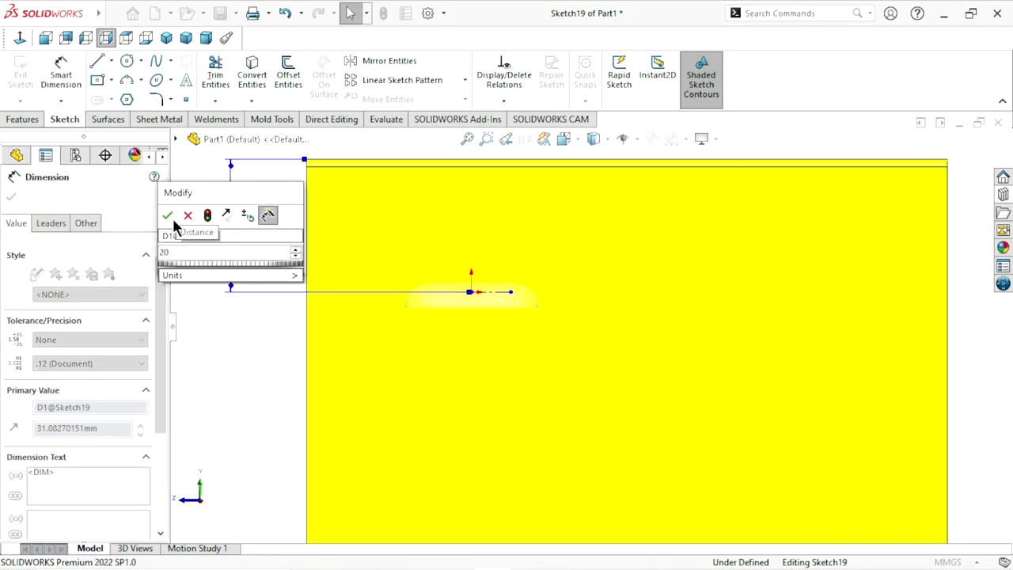
pyautogui.click(168, 215)
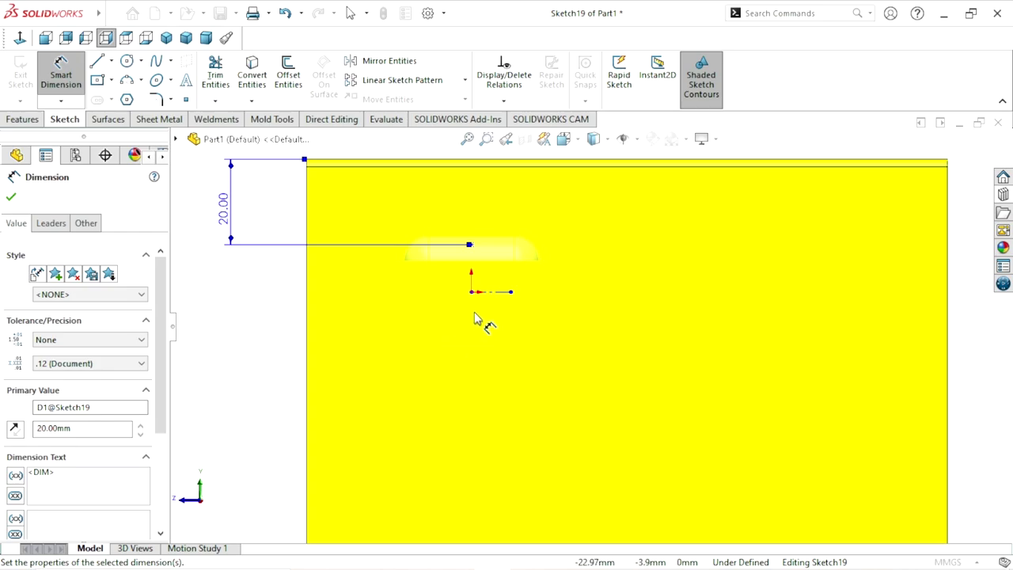
# Step: Dimension the louver point 40 mm from the wall's left edge and accept the position
pyautogui.press('f')
pyautogui.scroll(-2, 577, 270)
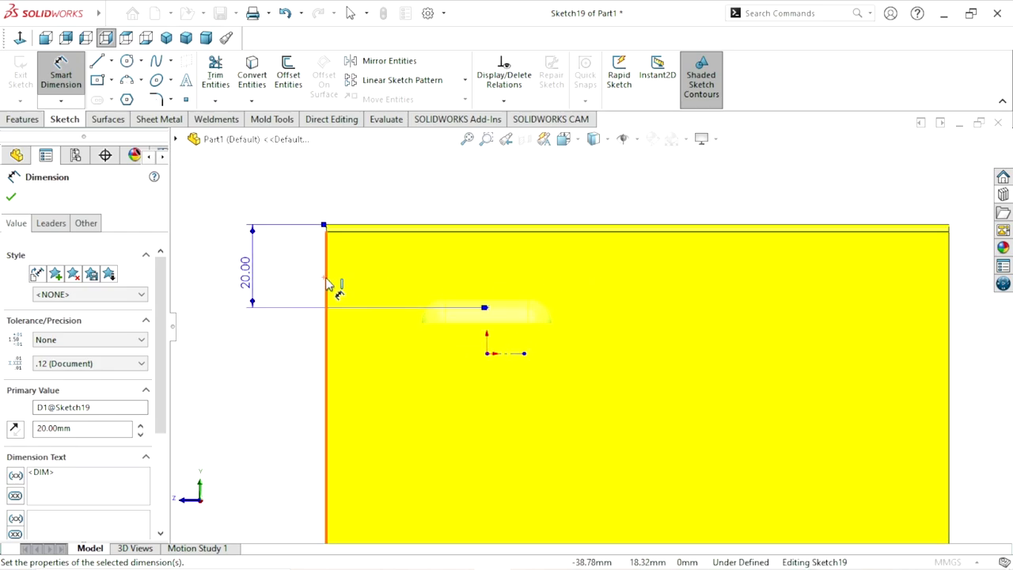
pyautogui.click(327, 284)
pyautogui.click(486, 308)
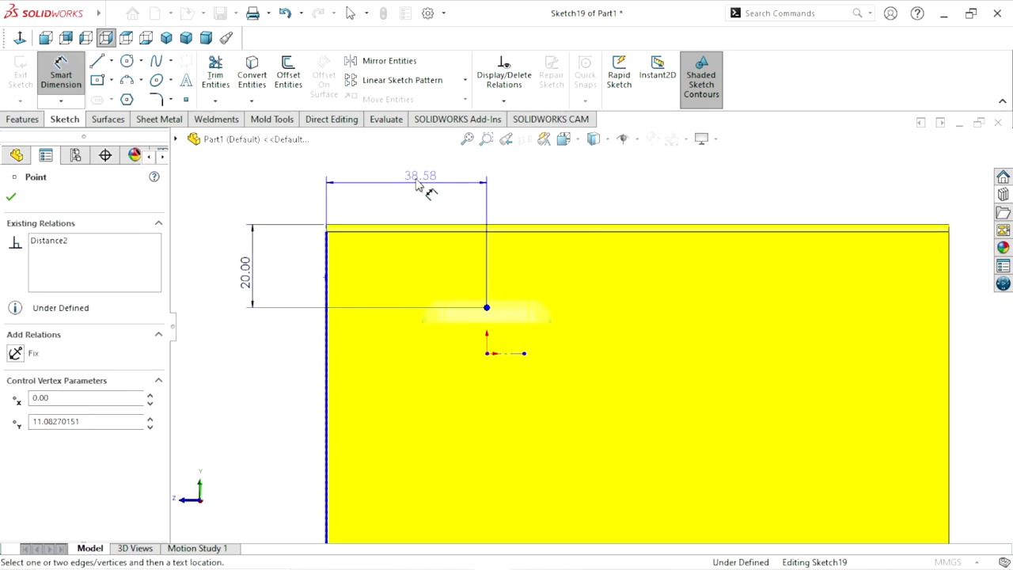
pyautogui.click(417, 183)
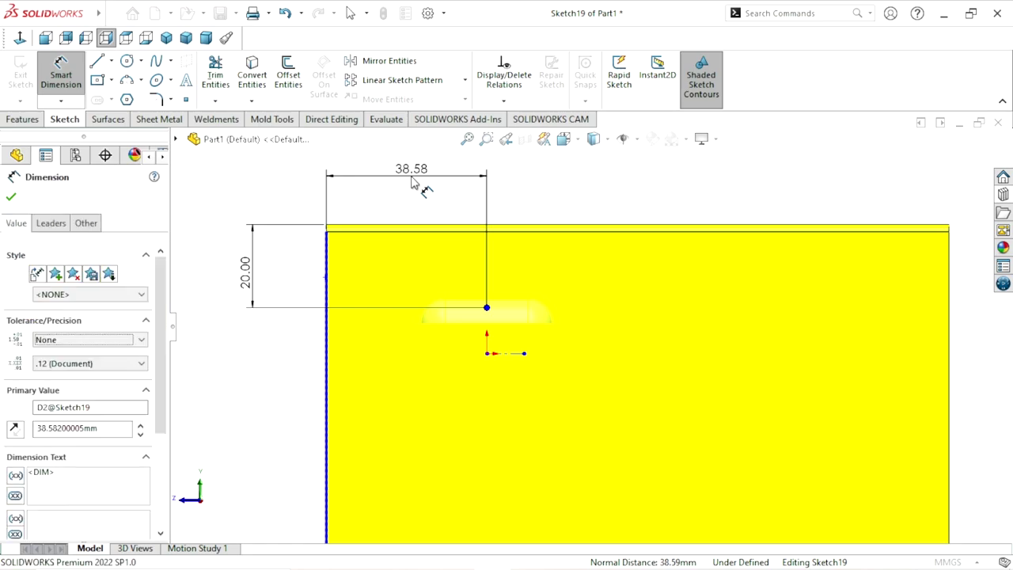
pyautogui.write('40')
pyautogui.click(351, 156)
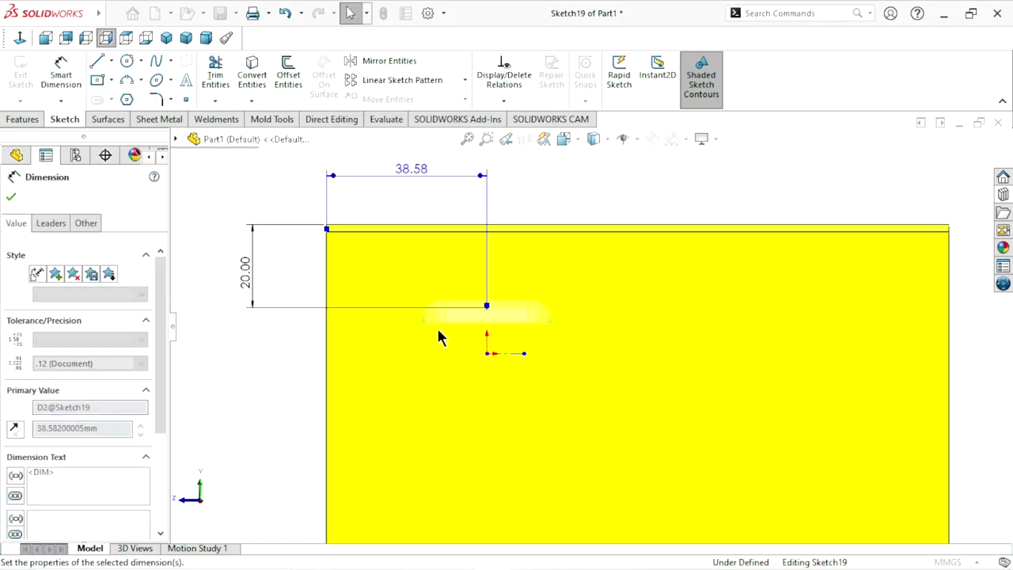
pyautogui.scroll(3, 475, 399)
pyautogui.scroll(-1, 581, 396)
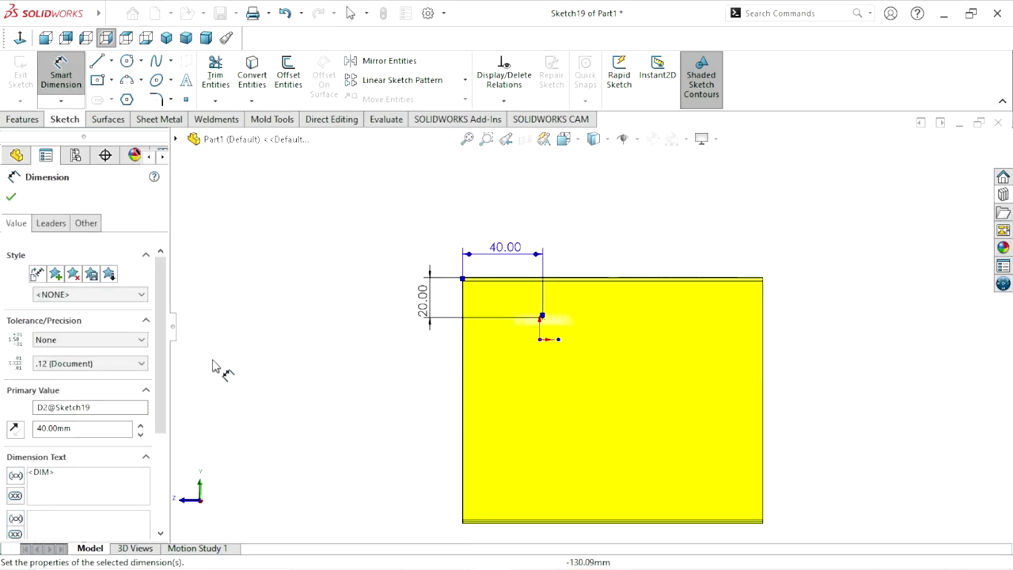
pyautogui.click(11, 197)
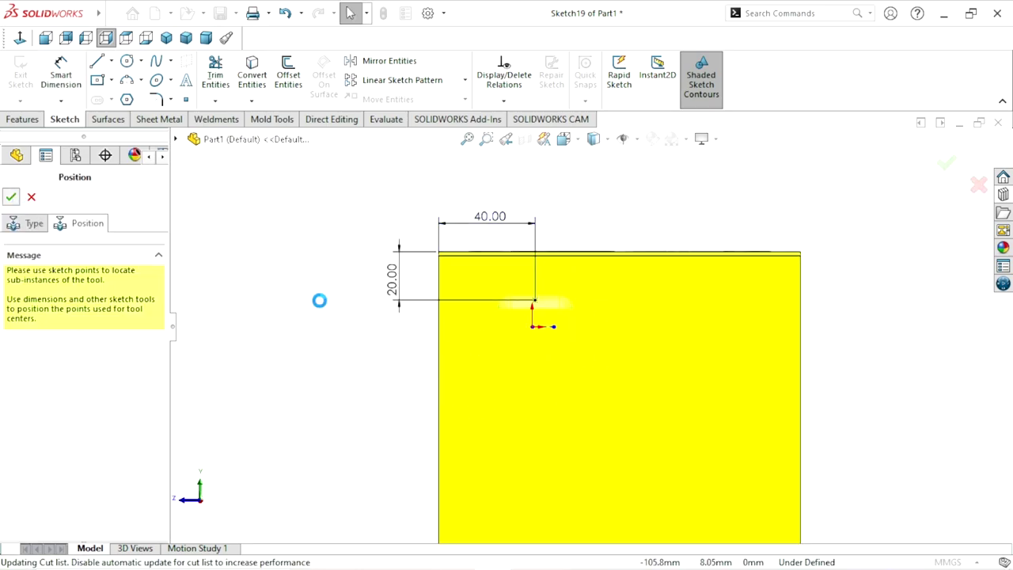
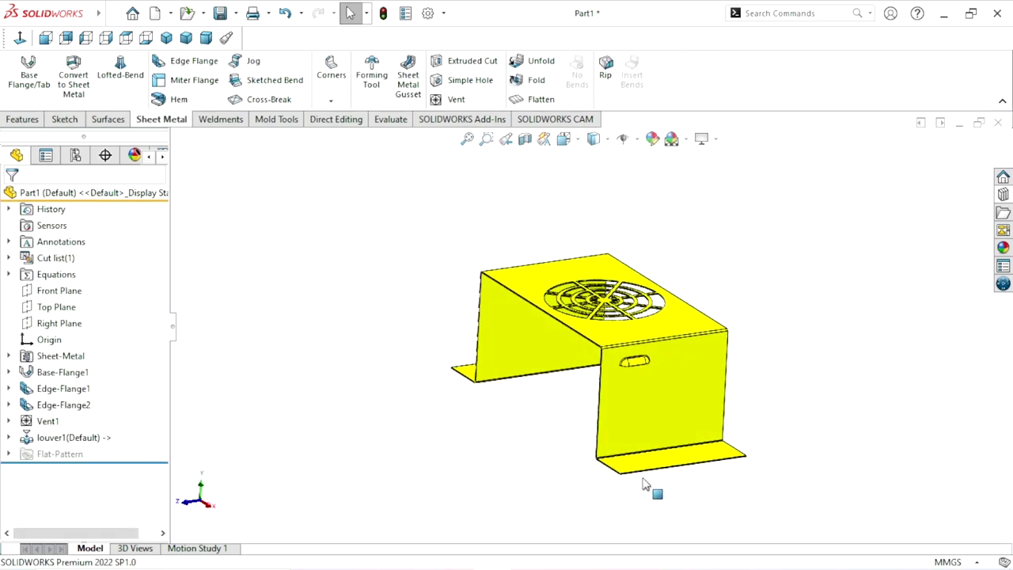
# Step: Start a Linear Pattern with the vertical side-wall edge as Direction 1
pyautogui.scroll(-3, 639, 354)
pyautogui.scroll(-2, 713, 333)
pyautogui.scroll(2, 543, 309)
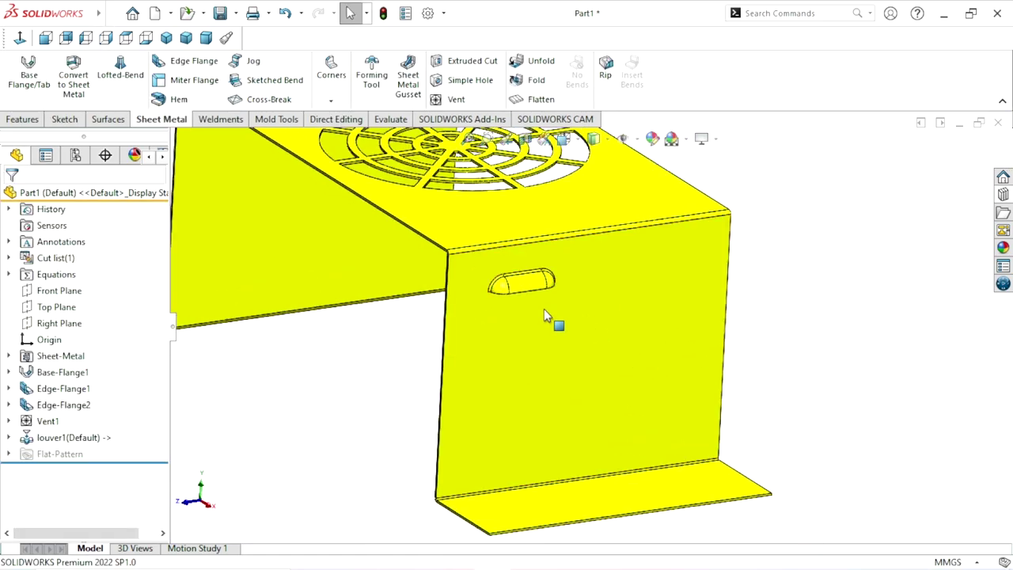
pyautogui.click(19, 120)
pyautogui.click(441, 73)
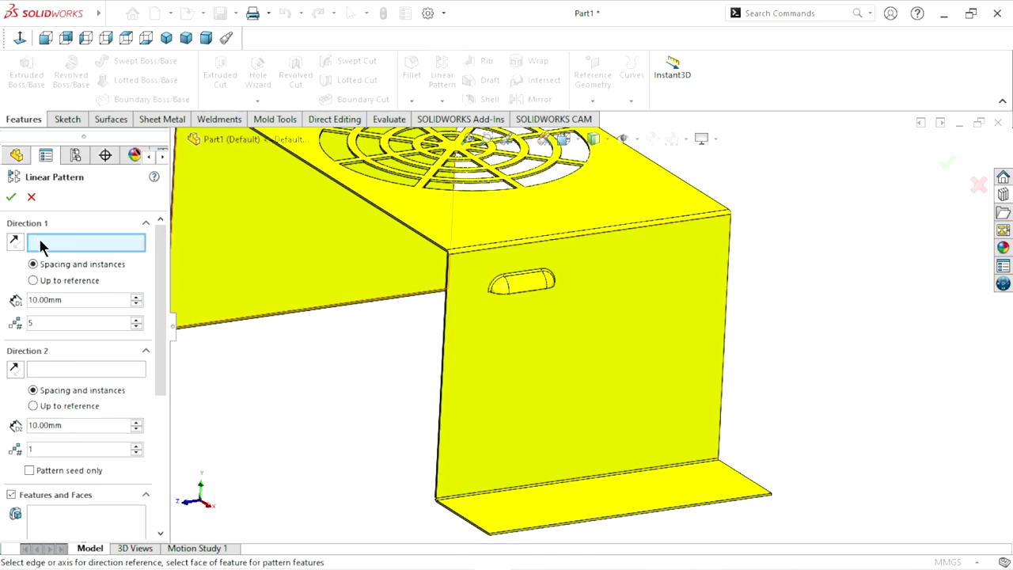
pyautogui.click(441, 420)
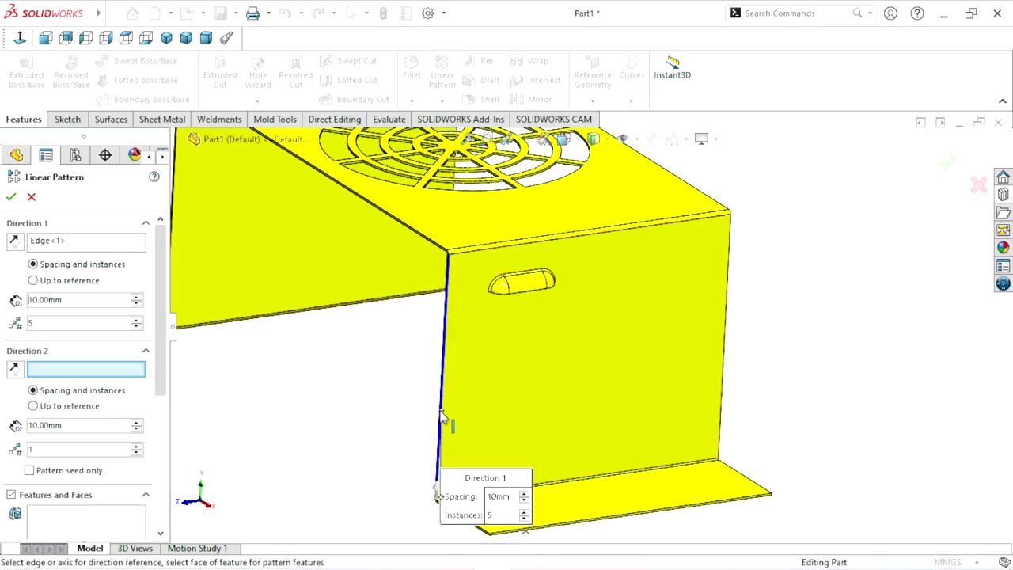
pyautogui.press('f')
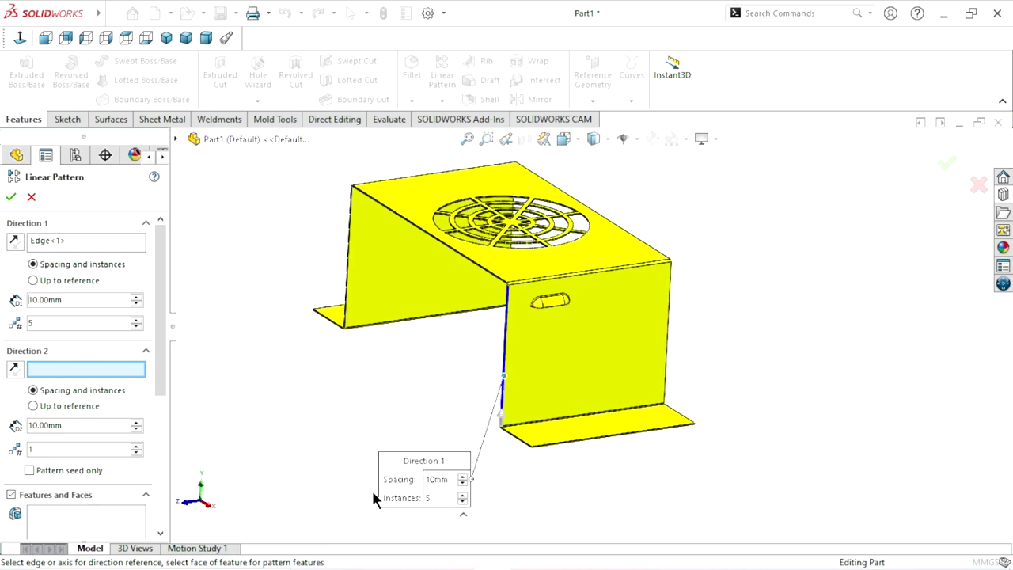
pyautogui.scroll(-3, 525, 401)
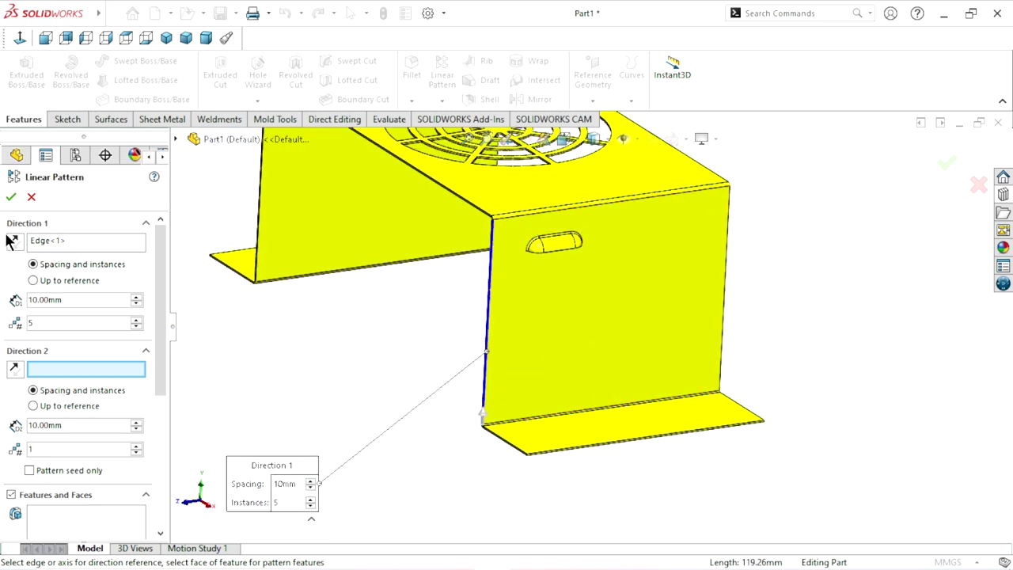
pyautogui.scroll(2, 592, 354)
pyautogui.scroll(-2, 619, 299)
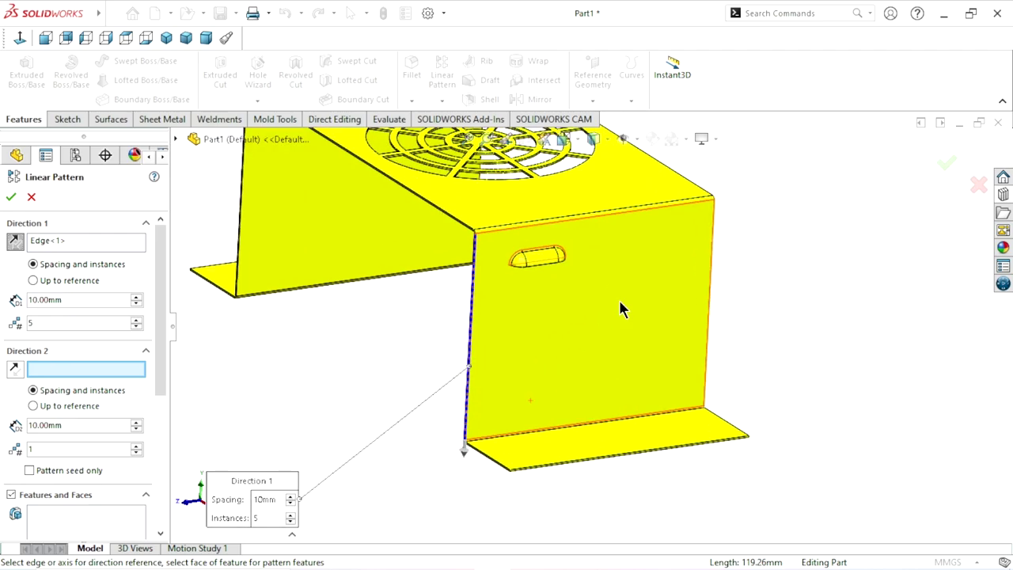
pyautogui.scroll(-1, 139, 356)
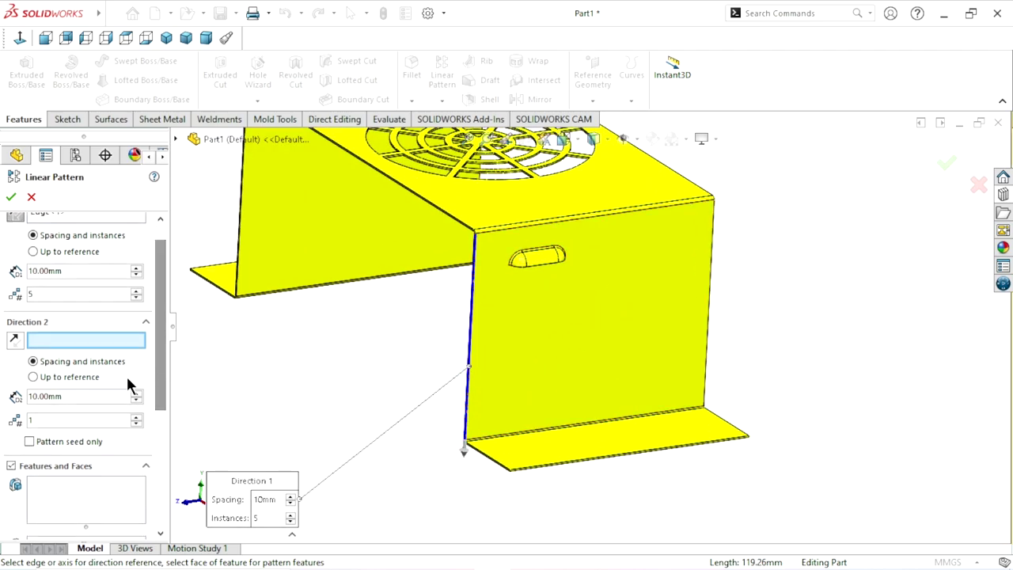
# Step: Pattern louver1 into 5 instances spaced 20 mm apart, creating LPattern1
pyautogui.click(62, 504)
pyautogui.scroll(-2, 543, 278)
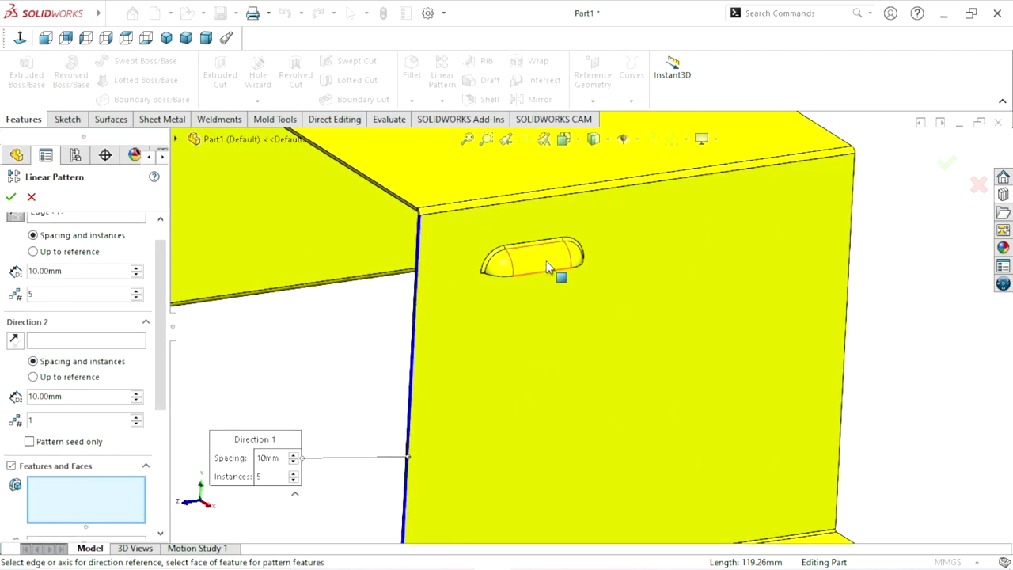
pyautogui.click(532, 258)
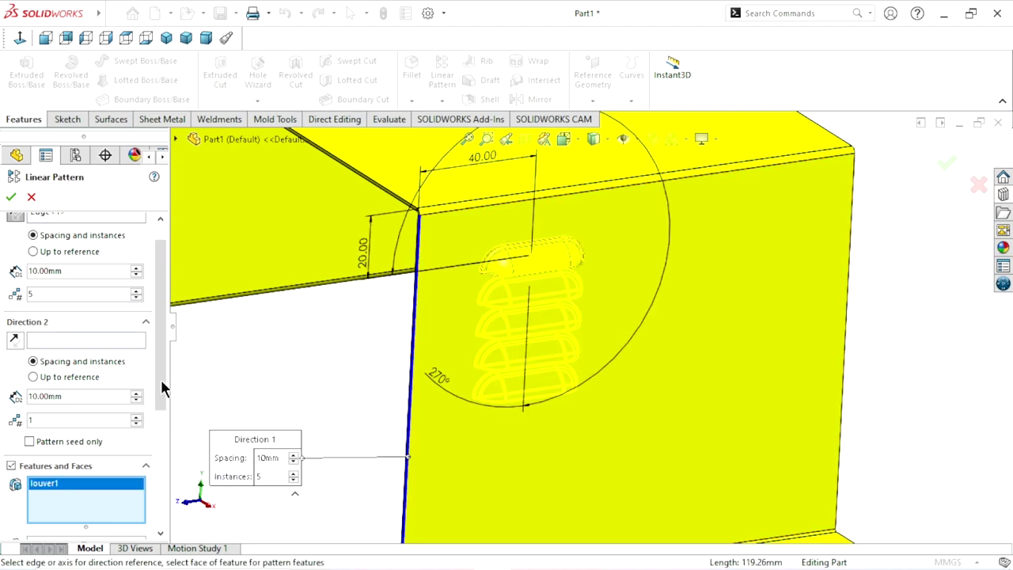
pyautogui.scroll(1, 159, 373)
pyautogui.scroll(1, 159, 371)
pyautogui.scroll(3, 554, 384)
pyautogui.scroll(-2, 484, 379)
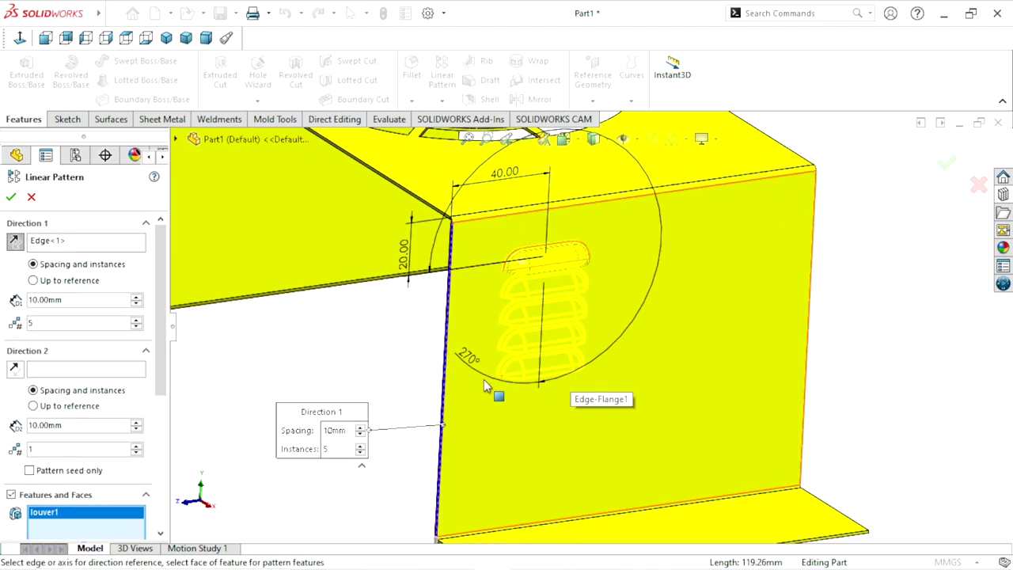
pyautogui.click(99, 299)
pyautogui.write('20')
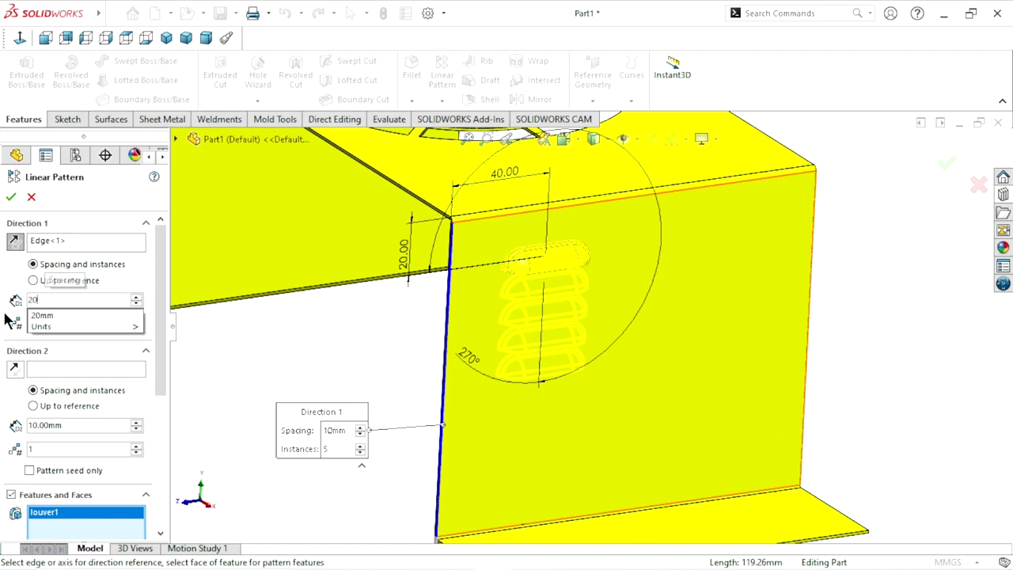
pyautogui.press('Return')
pyautogui.scroll(3, 554, 356)
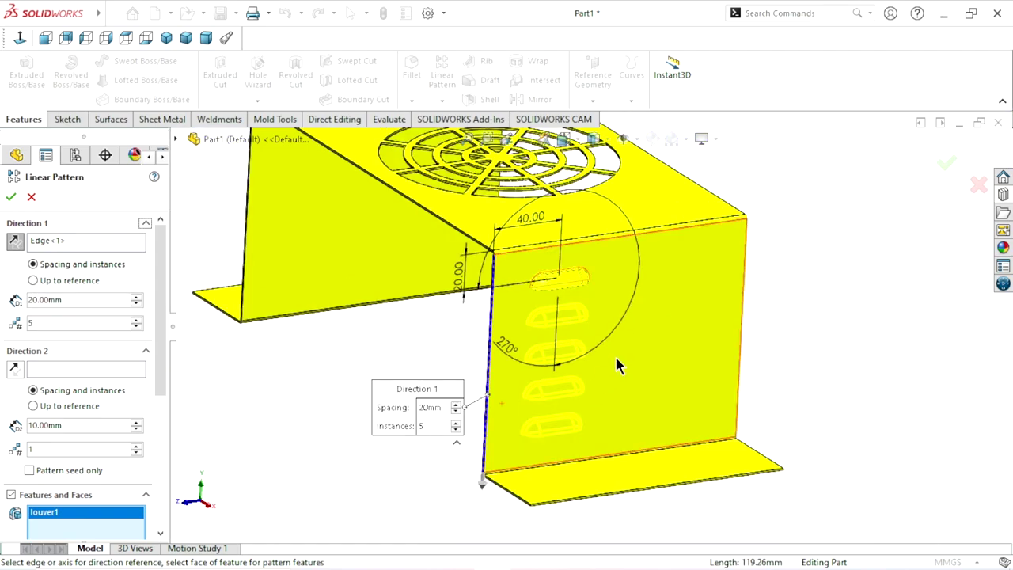
pyautogui.scroll(-2, 615, 354)
pyautogui.press('Return')
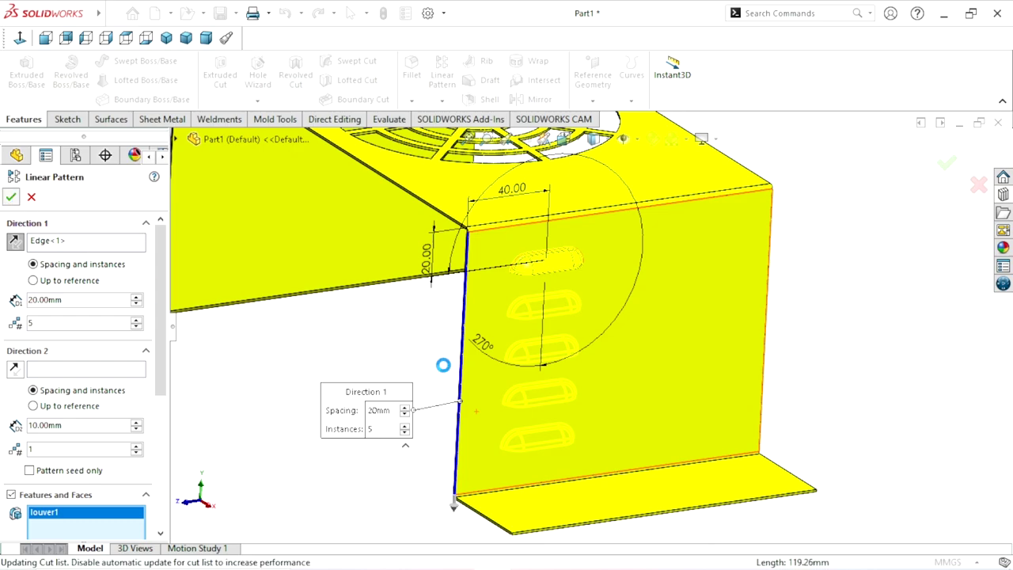
pyautogui.scroll(3, 633, 372)
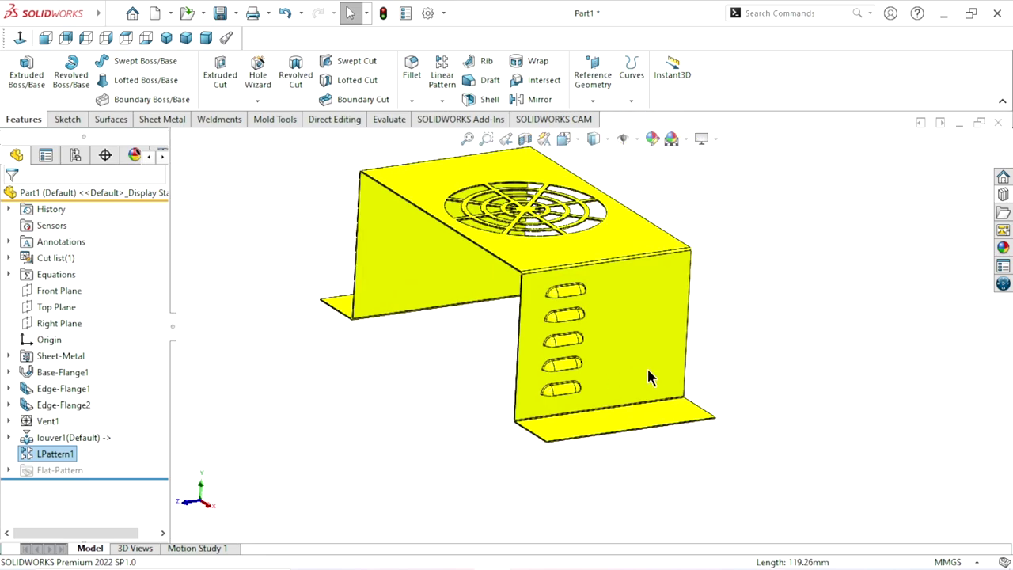
pyautogui.scroll(-3, 780, 326)
pyautogui.click(780, 327)
pyautogui.scroll(2, 609, 318)
pyautogui.scroll(-2, 618, 332)
pyautogui.scroll(-1, 620, 346)
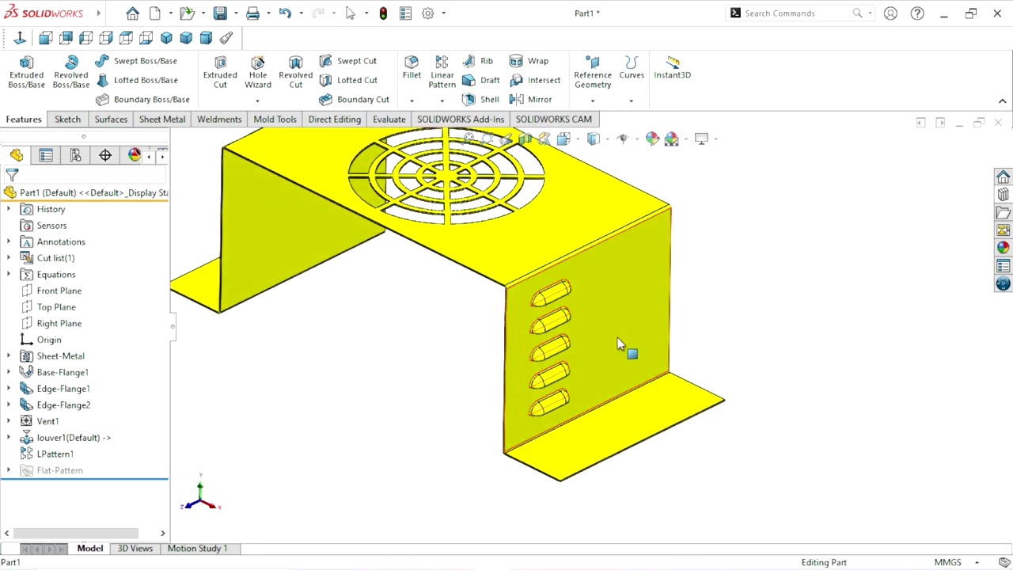
pyautogui.scroll(2, 584, 277)
pyautogui.scroll(-2, 732, 266)
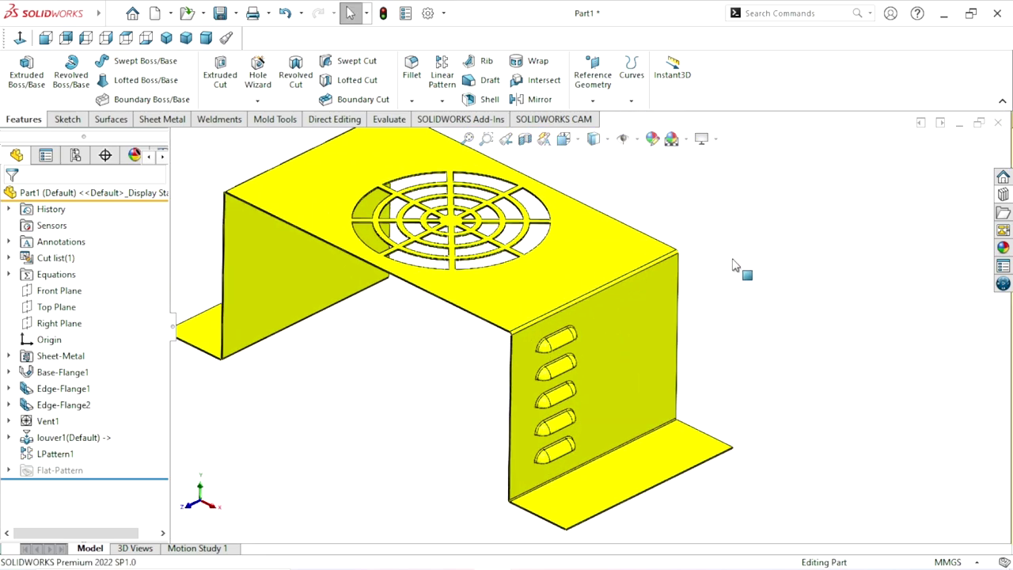
# Step: Mirror louver1 and LPattern1 across the Front Plane to create Mirror1
pyautogui.click(532, 99)
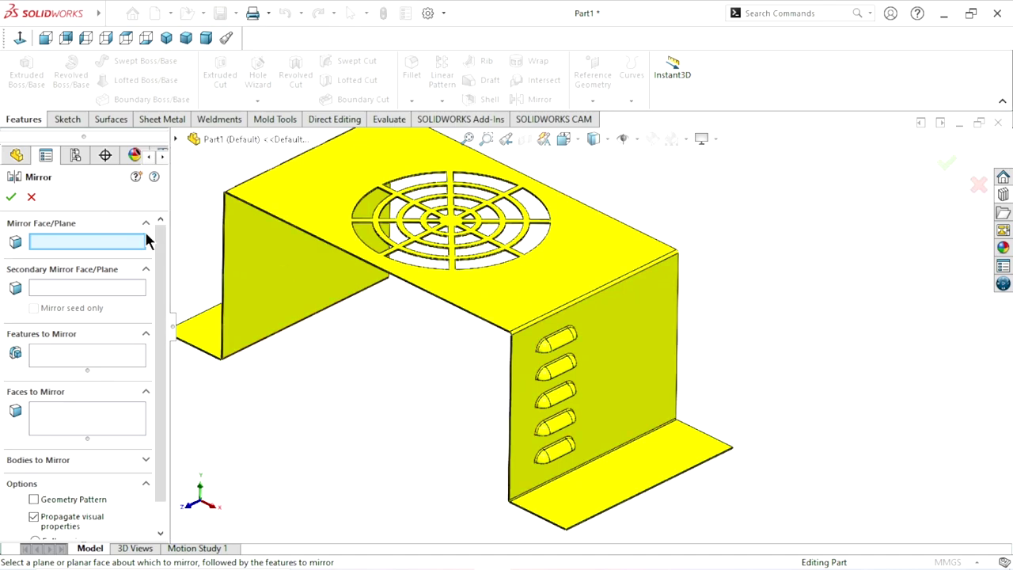
pyautogui.click(176, 140)
pyautogui.click(221, 239)
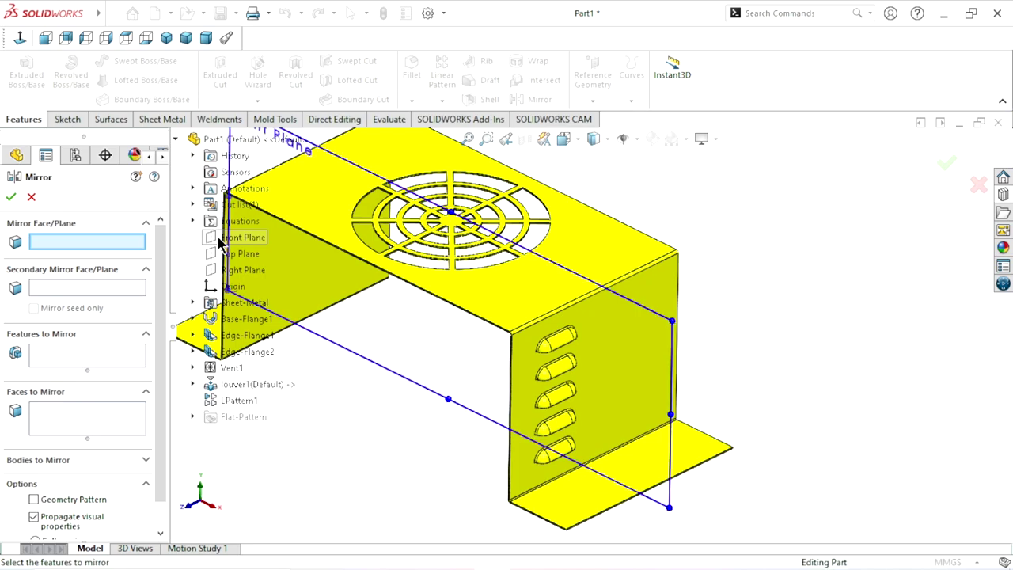
pyautogui.click(67, 435)
pyautogui.click(49, 366)
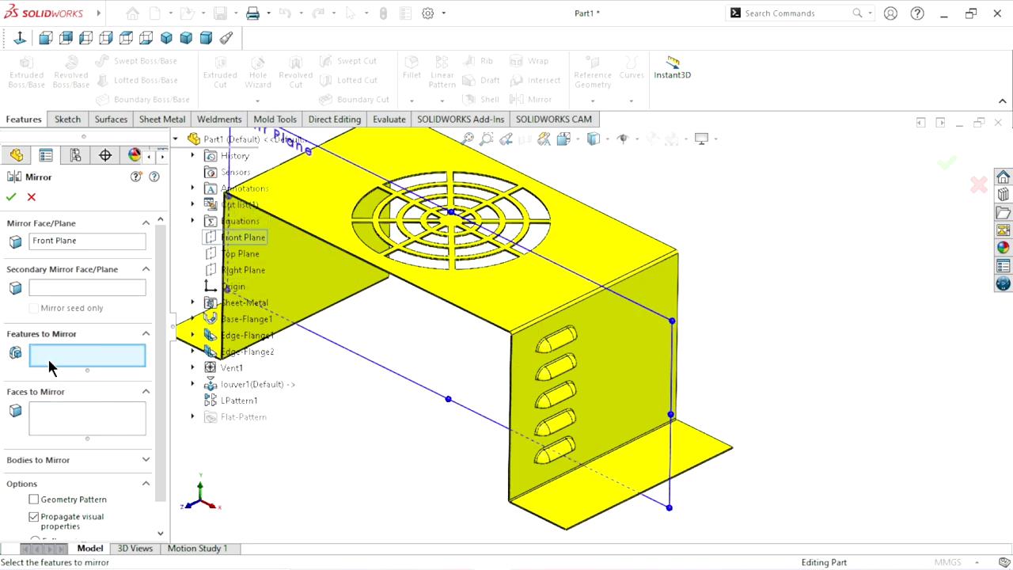
pyautogui.click(242, 385)
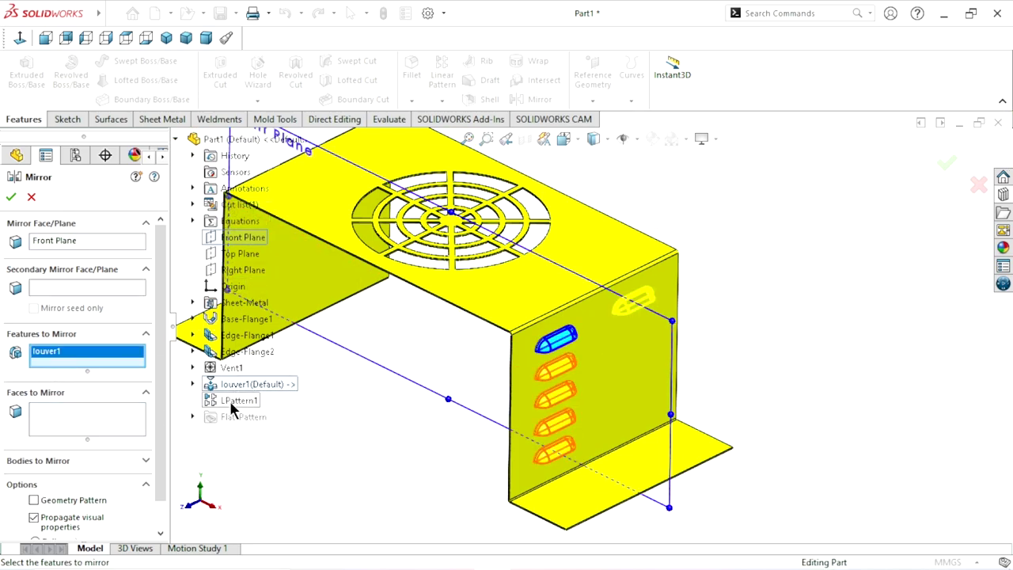
pyautogui.click(236, 401)
pyautogui.click(11, 197)
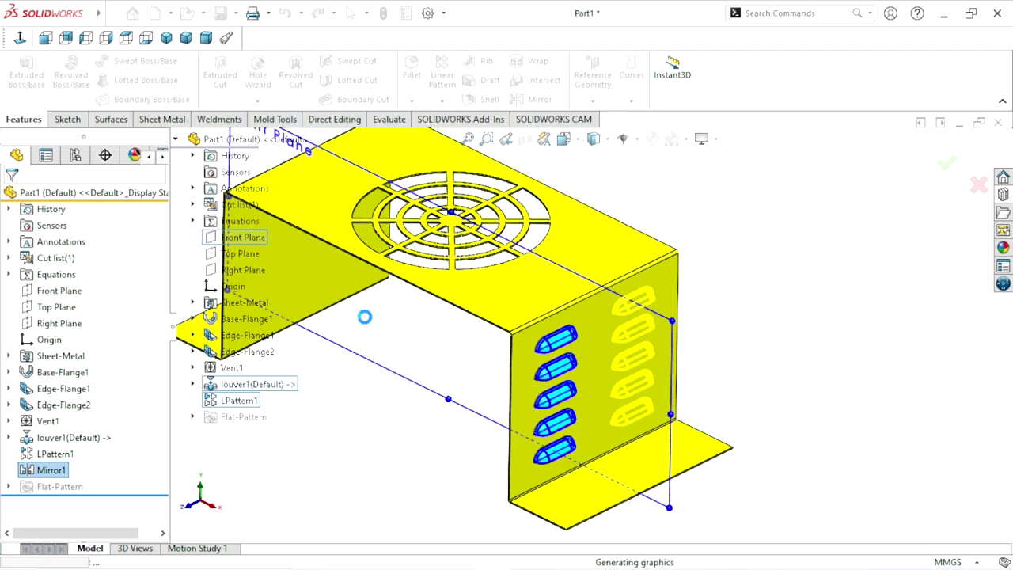
# Step: Mirror Mirror1 across the Right Plane as Mirror2, then orbit to inspect both vented walls
pyautogui.press('f')
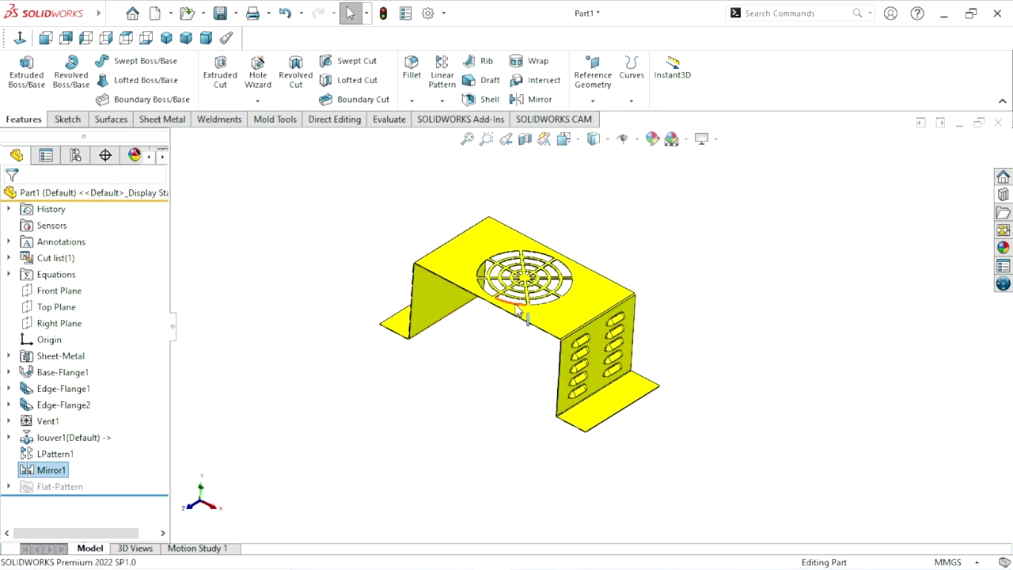
pyautogui.press('f')
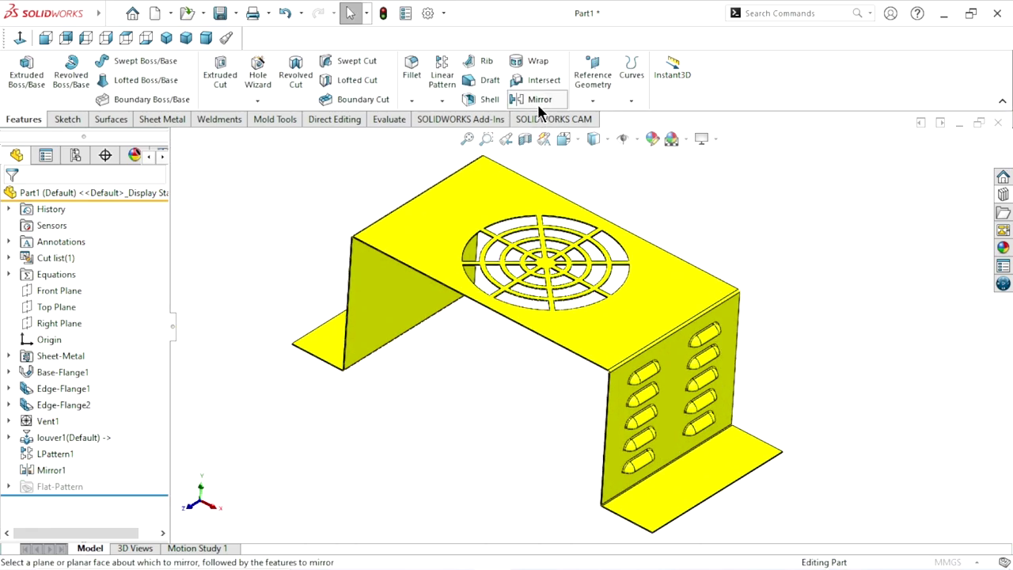
pyautogui.click(536, 99)
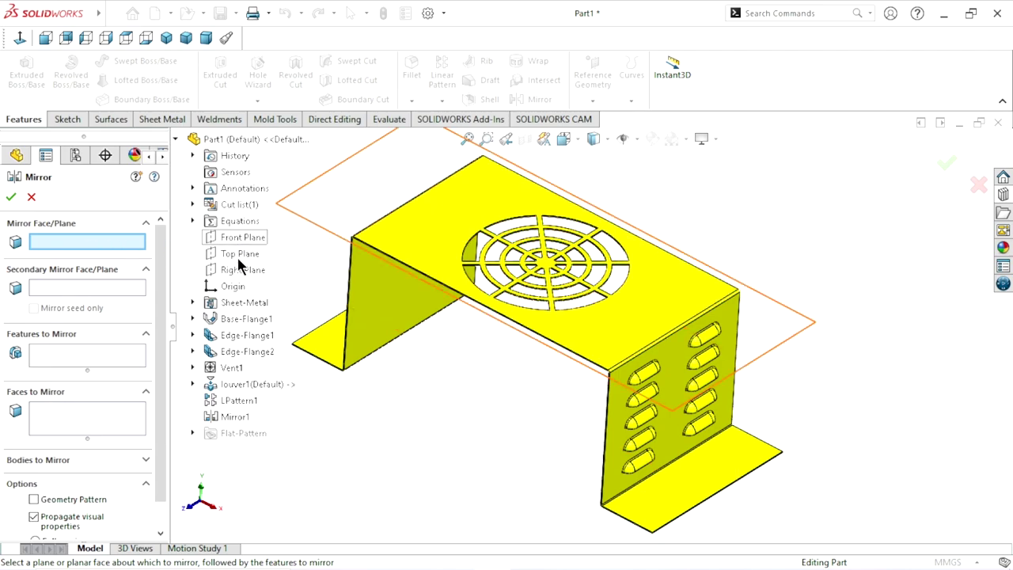
pyautogui.click(235, 271)
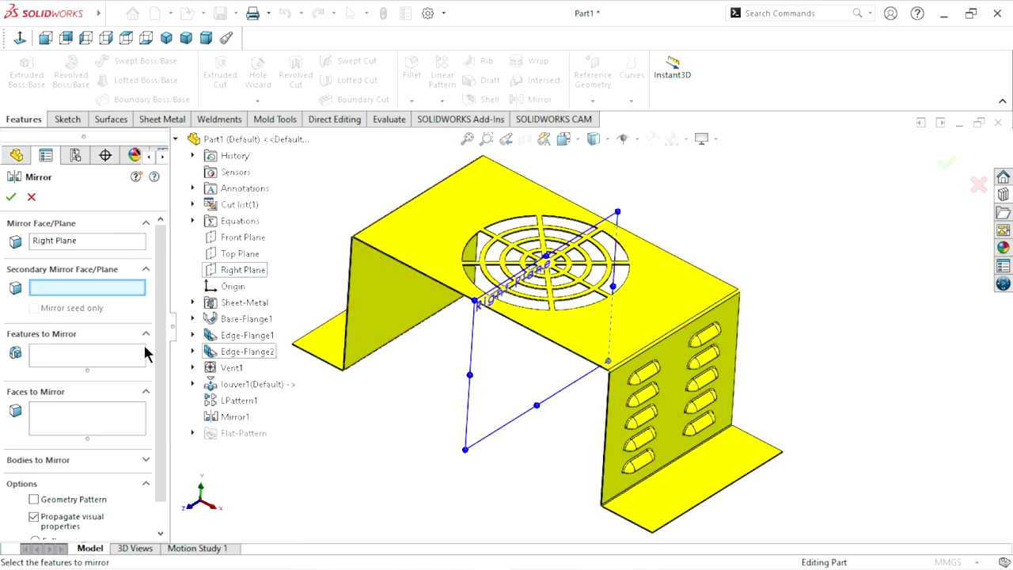
pyautogui.click(72, 361)
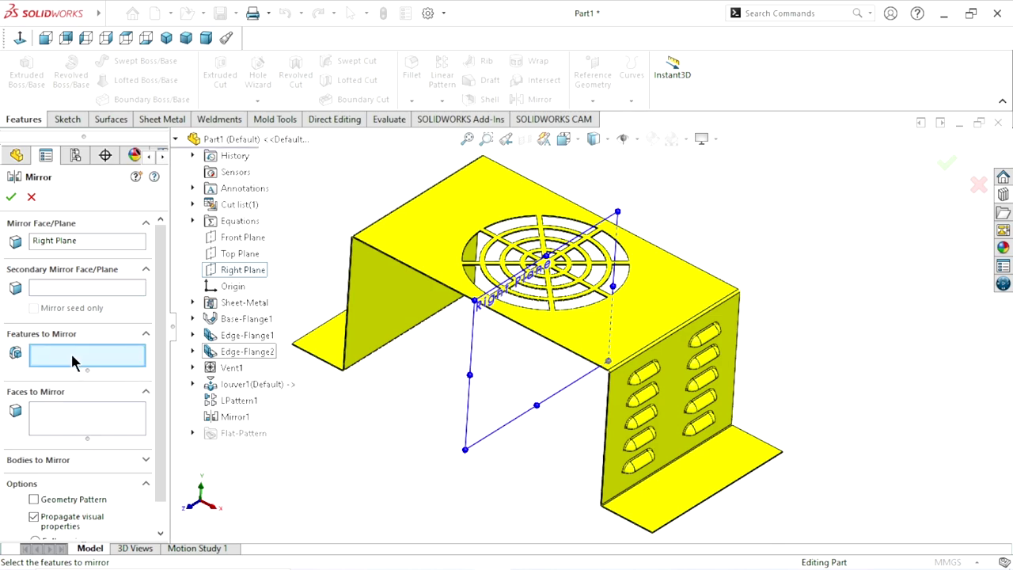
pyautogui.click(237, 417)
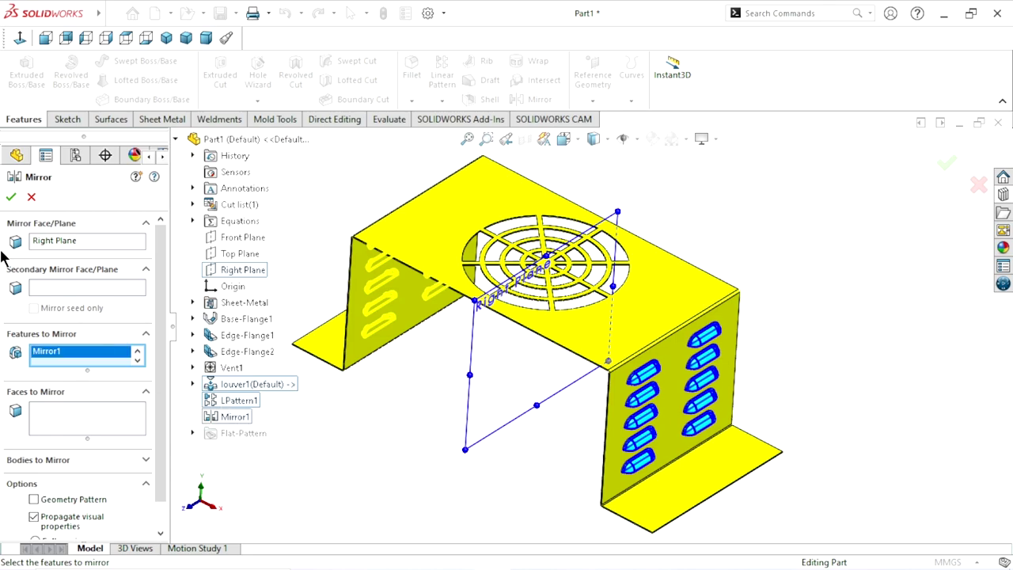
pyautogui.click(11, 197)
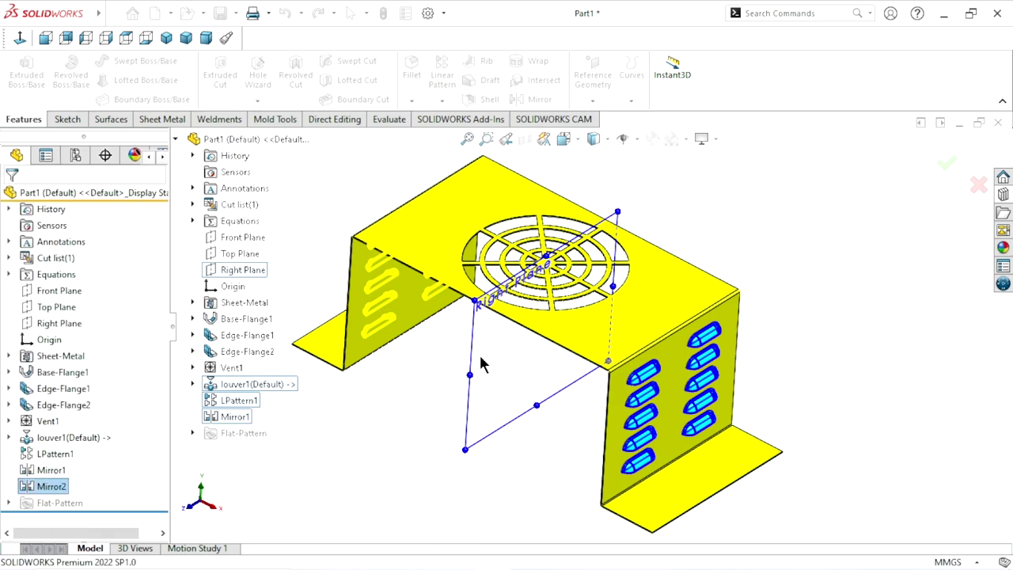
pyautogui.moveTo(453, 346)
pyautogui.mouseDown(button='middle')
pyautogui.moveTo(635, 389)
pyautogui.moveTo(461, 332)
pyautogui.moveTo(489, 404)
pyautogui.mouseUp(button='middle')
pyautogui.press('Escape')
pyautogui.scroll(-5, 637, 354)
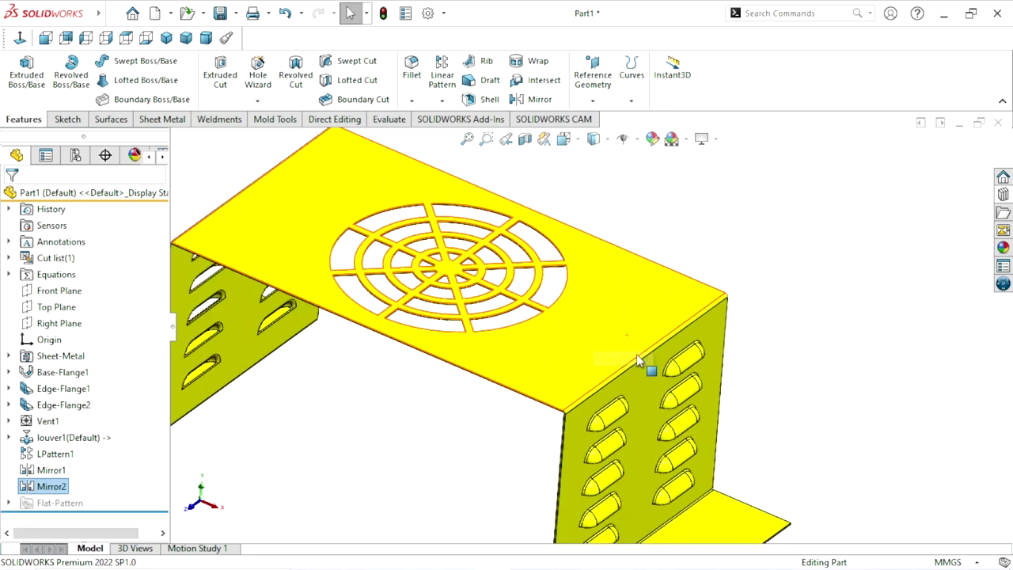
pyautogui.press('Escape')
pyautogui.keyDown('ctrl'); pyautogui.moveTo(611, 431); pyautogui.dragTo(600, 384, button='middle'); pyautogui.keyUp('ctrl')
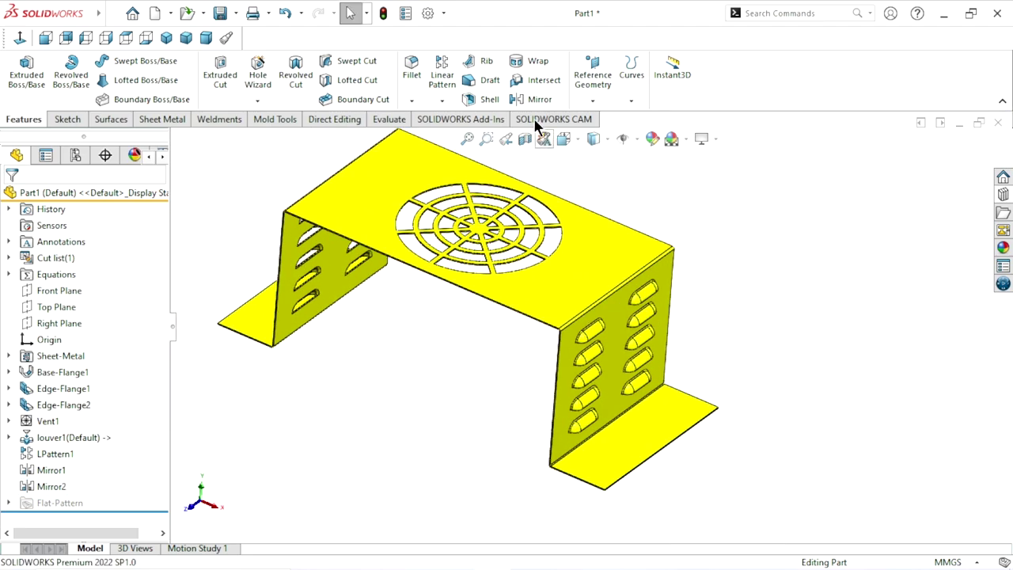
# Step: On the Sheet Metal tab, select the right foot flange's top face and view it from Top
pyautogui.click(167, 120)
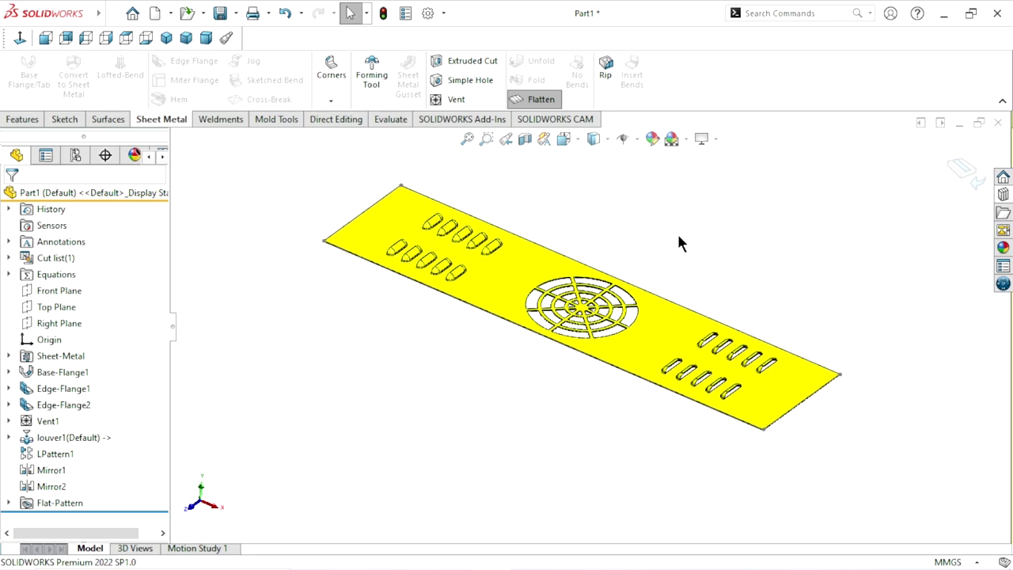
pyautogui.scroll(-2, 697, 261)
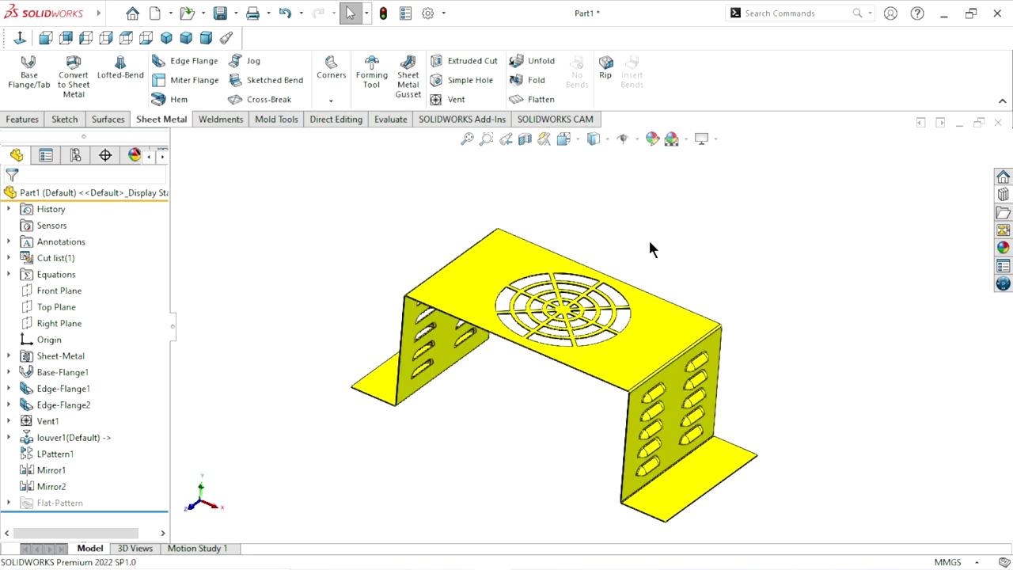
pyautogui.scroll(-3, 682, 447)
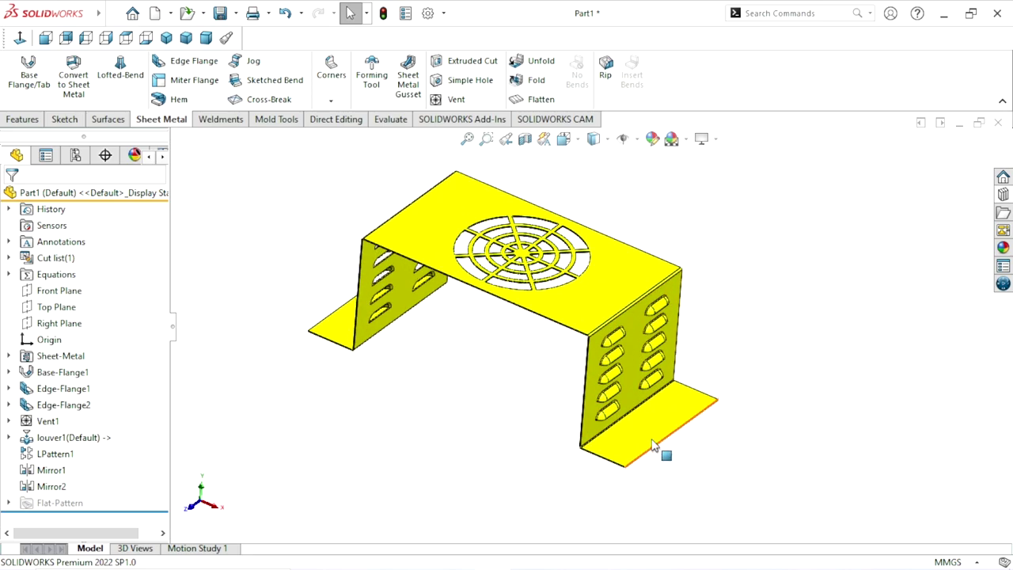
pyautogui.moveTo(675, 445); pyautogui.dragTo(656, 436, button='middle')
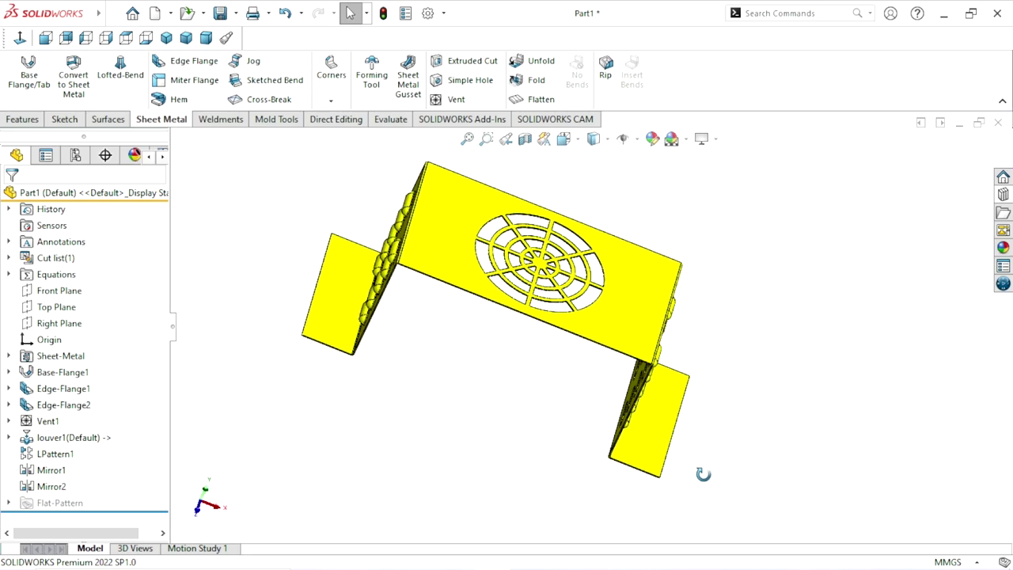
pyautogui.click(651, 423)
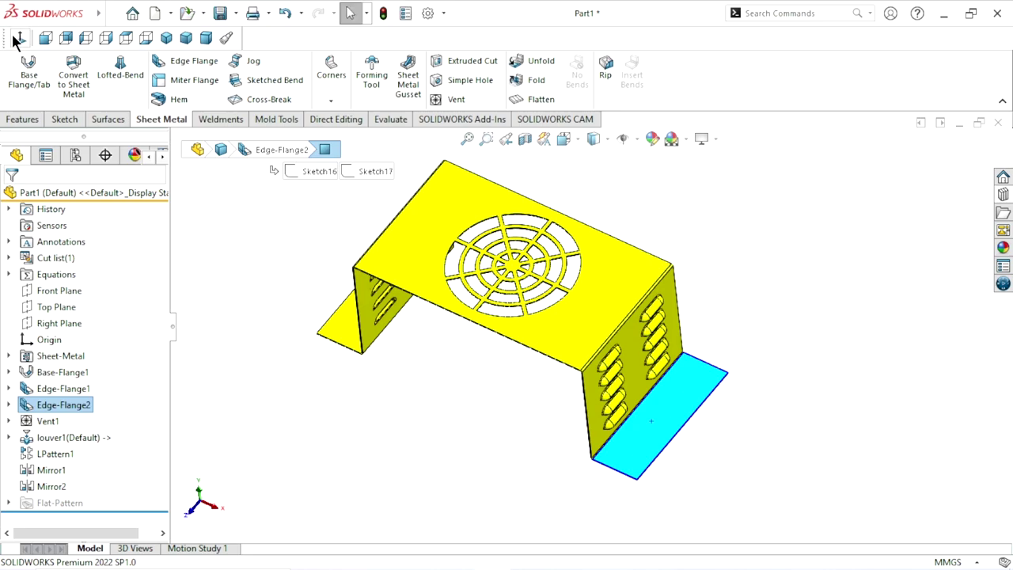
pyautogui.click(126, 37)
# Step: Open the Design Library's forming tools folder
pyautogui.scroll(-3, 765, 321)
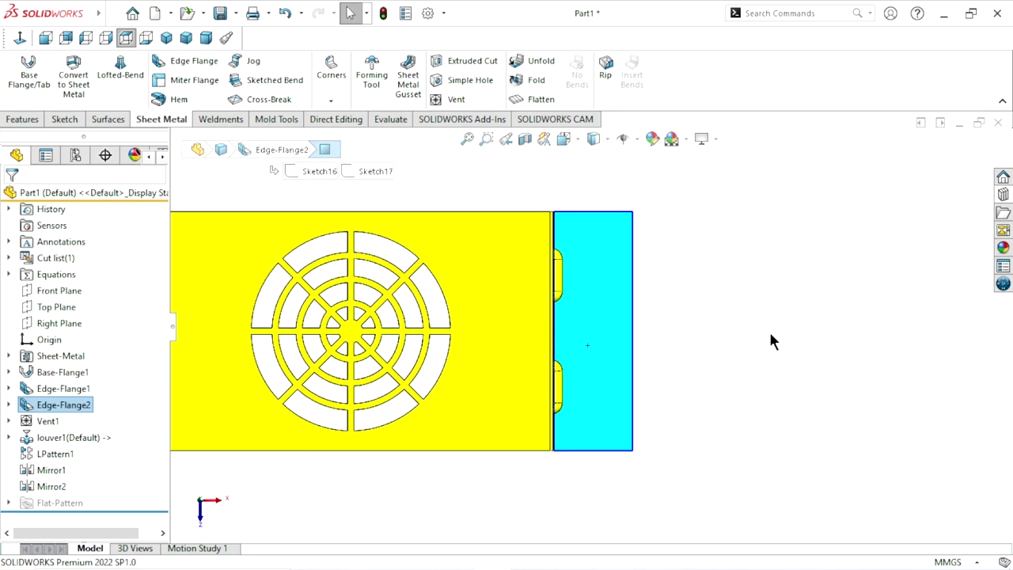
pyautogui.click(1003, 213)
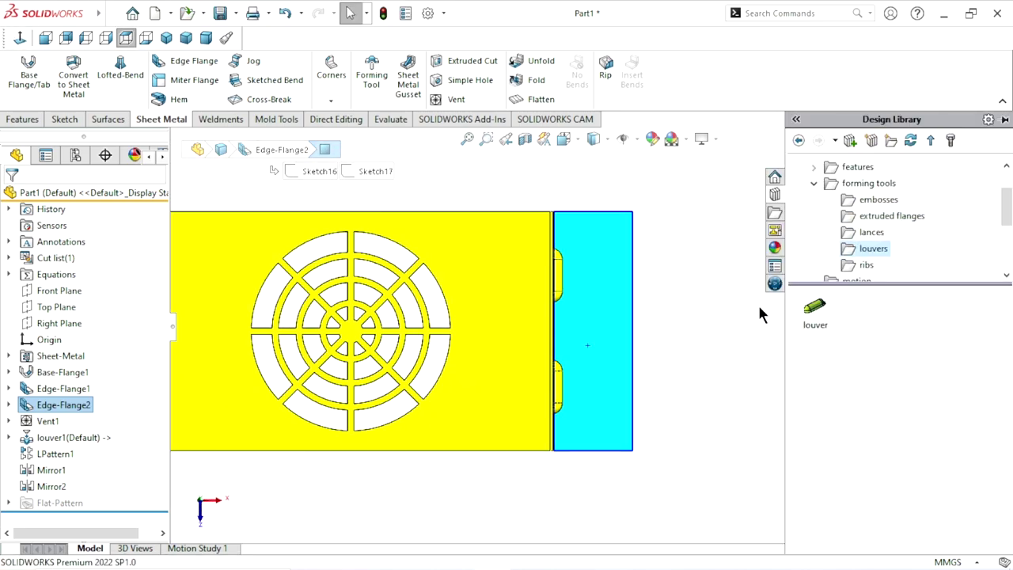
pyautogui.click(798, 141)
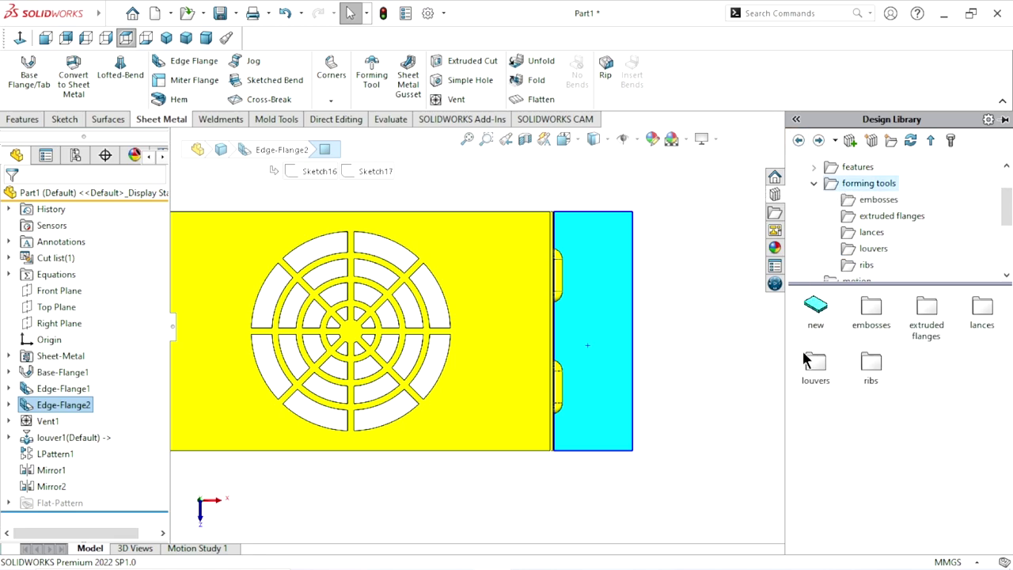
# Step: Drag the single rib forming tool from the ribs folder onto the right foot flange
pyautogui.doubleClick(872, 366)
pyautogui.moveTo(813, 309); pyautogui.dragTo(598, 334)
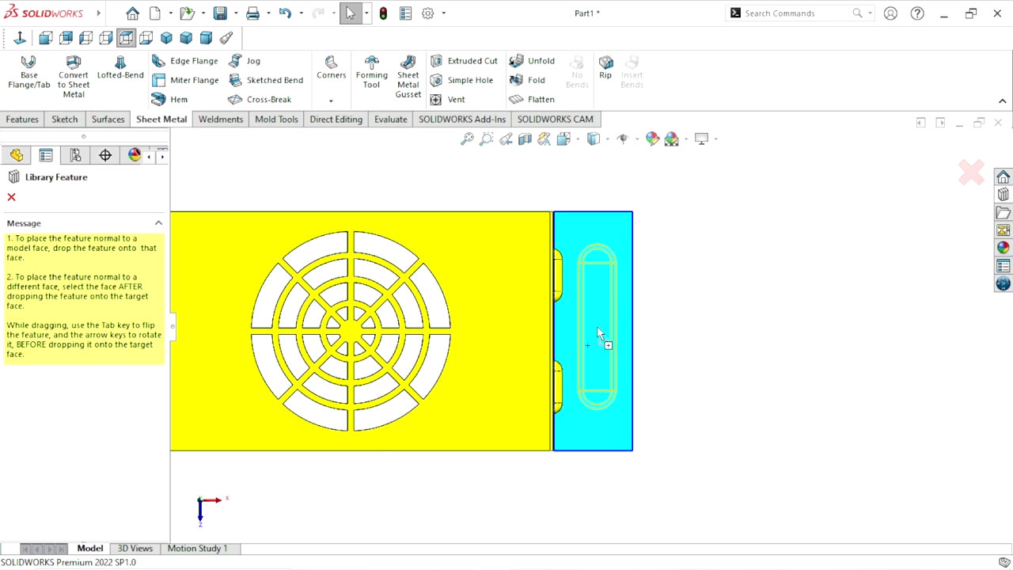
pyautogui.moveTo(598, 335); pyautogui.dragTo(603, 336)
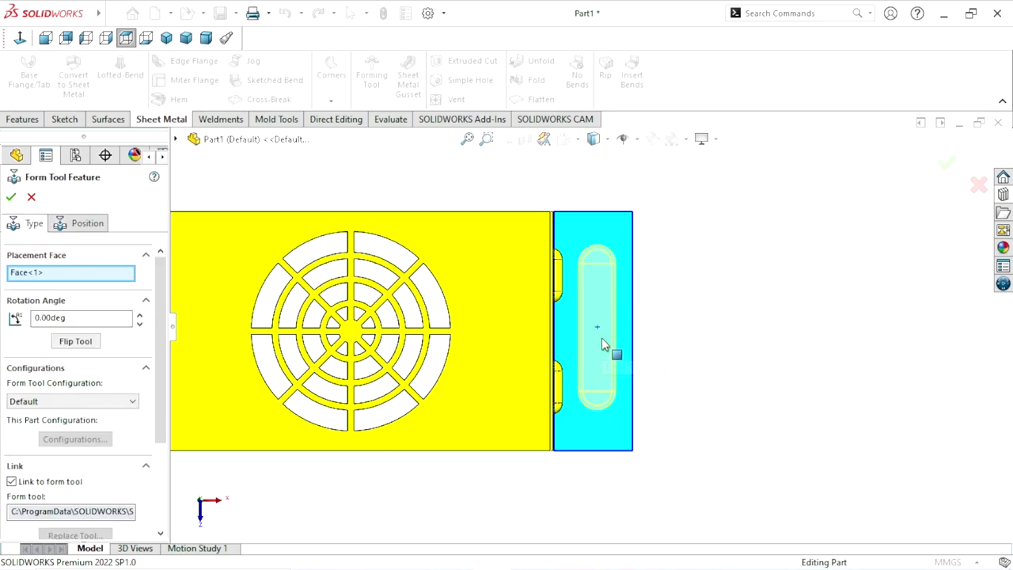
pyautogui.scroll(-3, 612, 336)
pyautogui.moveTo(667, 372)
pyautogui.mouseDown(button='middle')
pyautogui.moveTo(571, 174)
pyautogui.moveTo(545, 398)
pyautogui.mouseUp(button='middle')
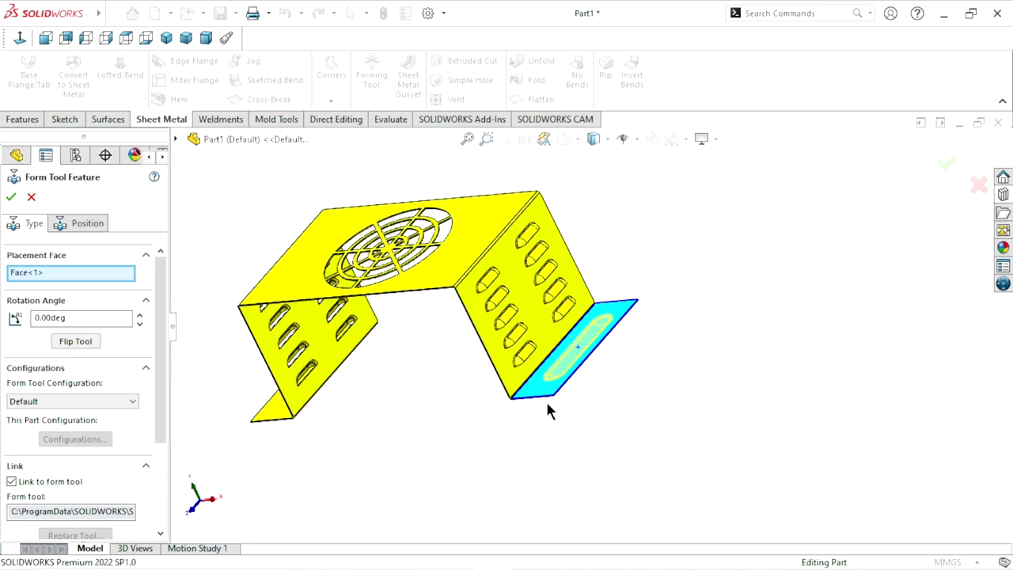
pyautogui.scroll(-3, 647, 373)
pyautogui.moveTo(647, 373); pyautogui.dragTo(649, 346, button='middle')
pyautogui.scroll(-1, 657, 336)
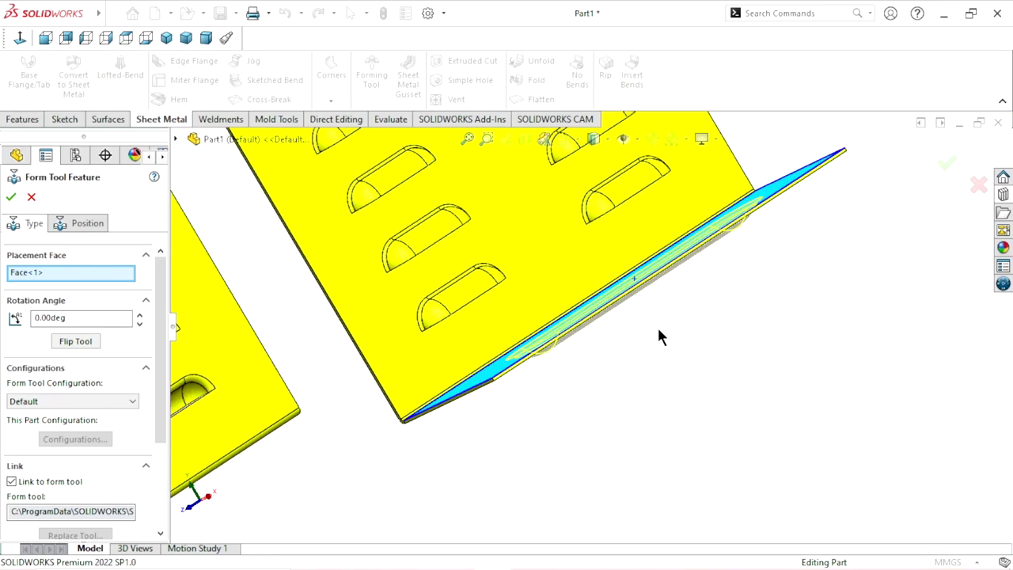
# Step: Flip the rib tool to the other side of the flange and start positioning it
pyautogui.click(63, 342)
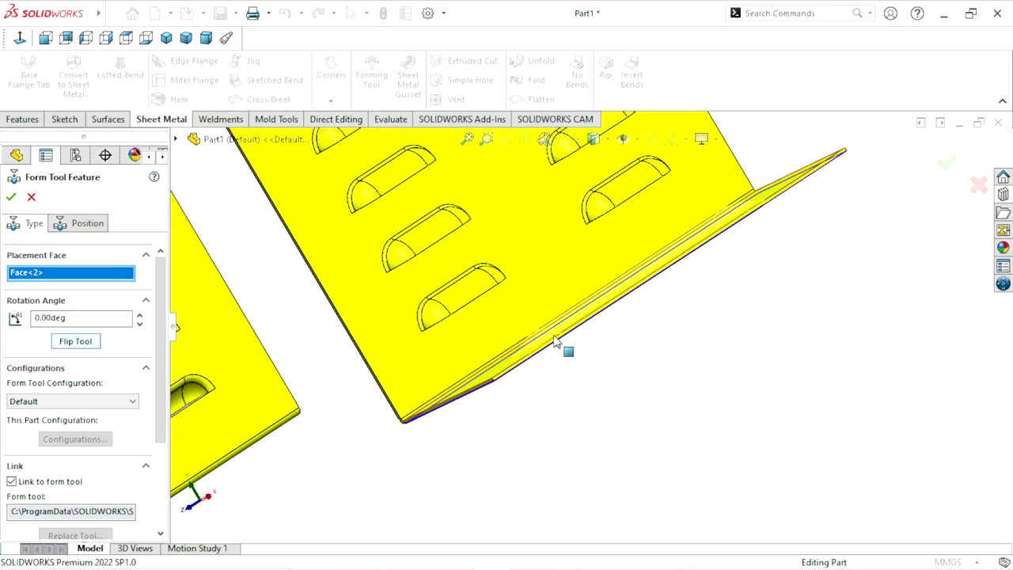
pyautogui.scroll(3, 560, 339)
pyautogui.moveTo(560, 340)
pyautogui.mouseDown(button='middle')
pyautogui.moveTo(677, 365)
pyautogui.moveTo(704, 407)
pyautogui.mouseUp(button='middle')
pyautogui.scroll(3, 681, 402)
pyautogui.scroll(-3, 630, 361)
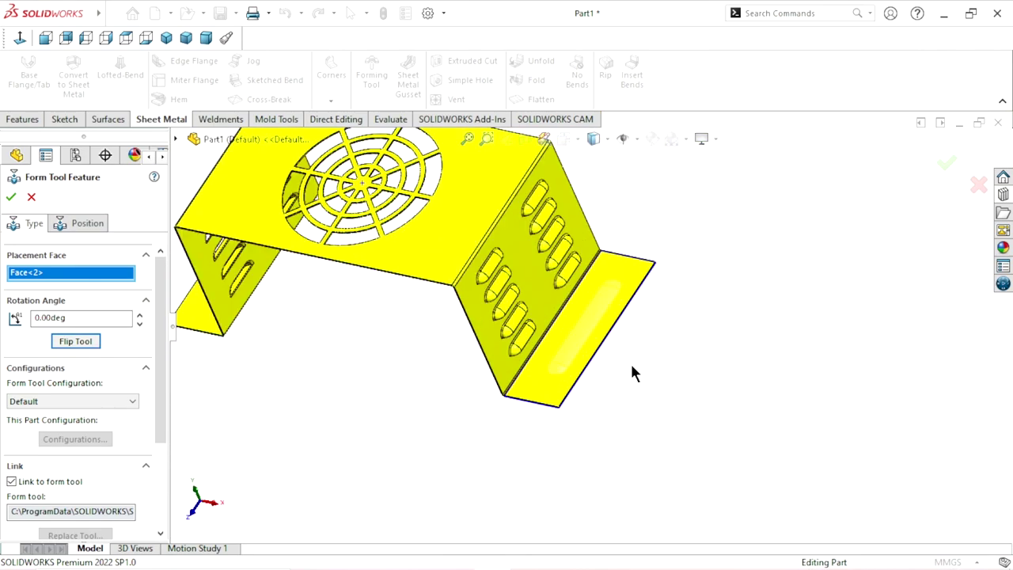
pyautogui.click(64, 223)
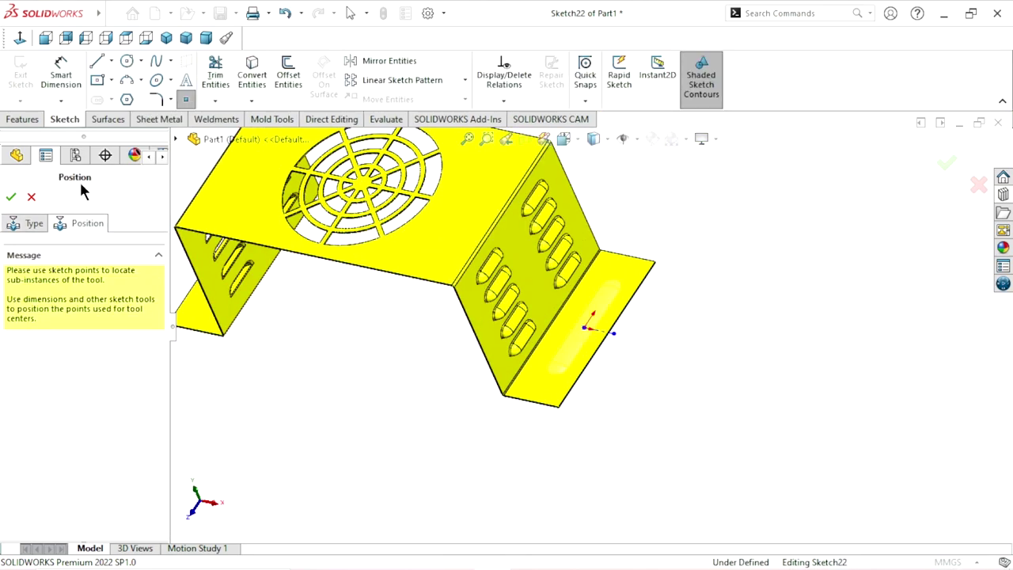
# Step: Dimension the rib's placement point 75 mm from the flange's top edge
pyautogui.click(20, 37)
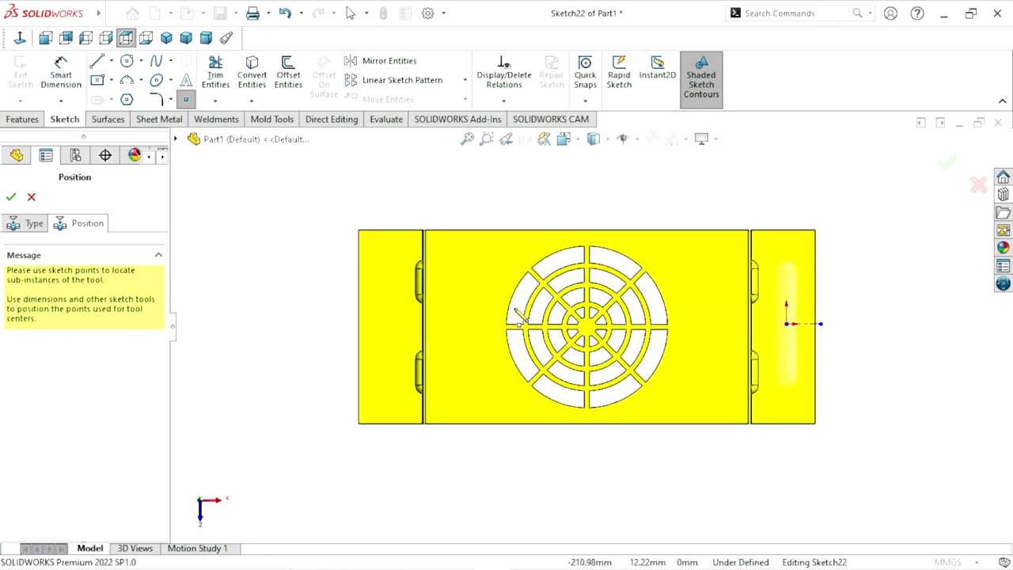
pyautogui.scroll(-3, 807, 341)
pyautogui.scroll(1, 816, 317)
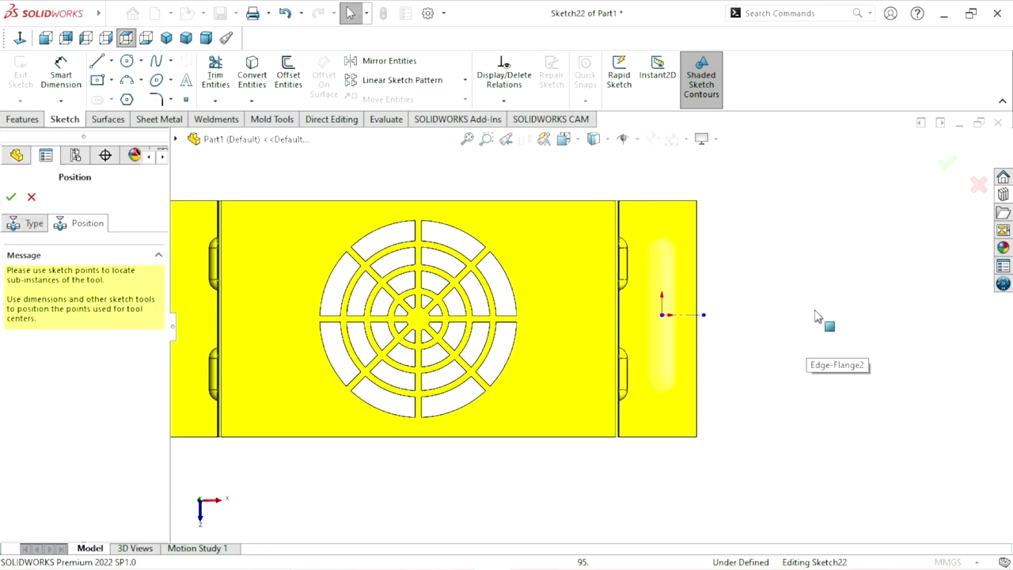
pyautogui.scroll(-2, 778, 311)
pyautogui.click(74, 86)
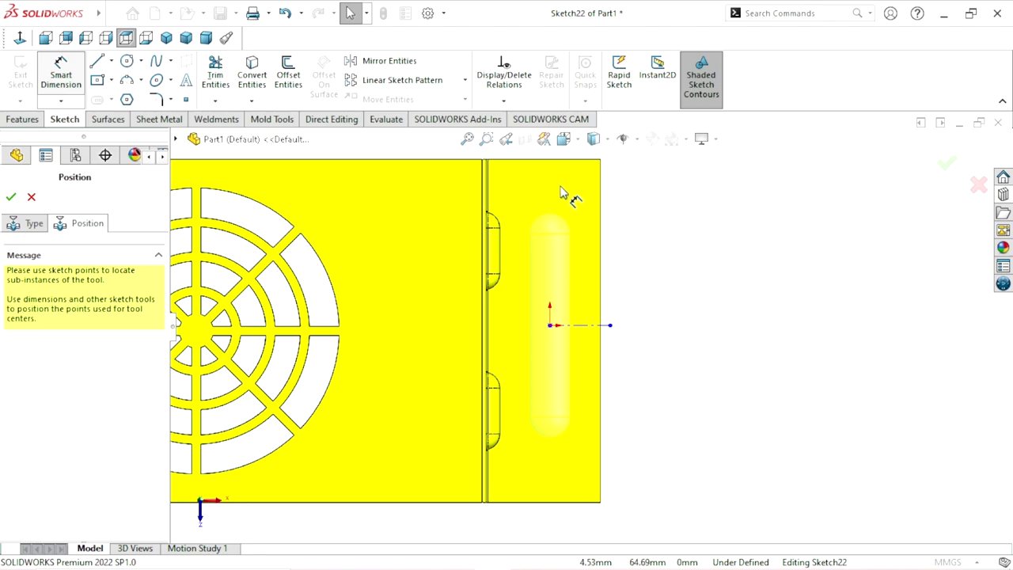
pyautogui.click(546, 167)
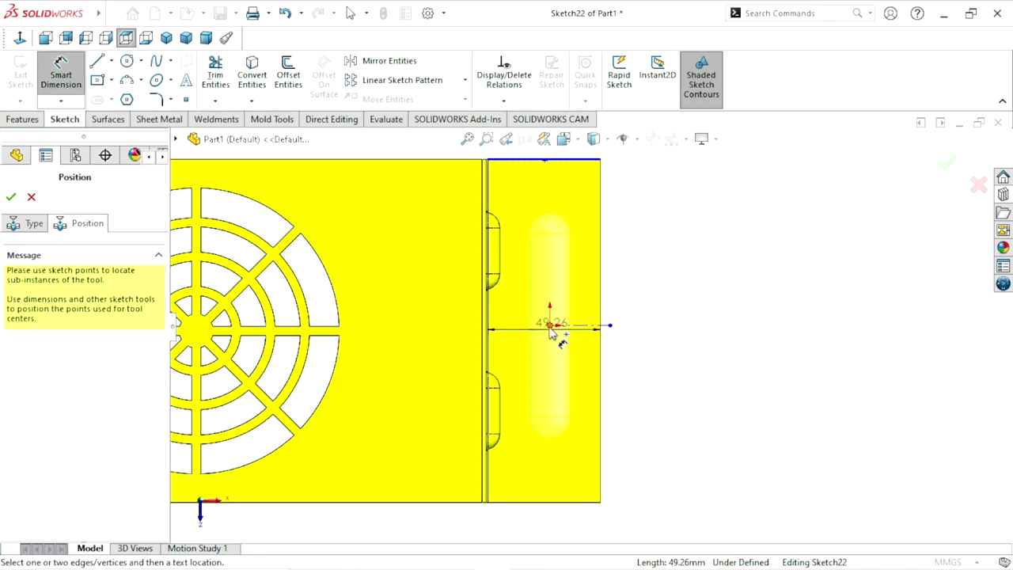
pyautogui.click(550, 325)
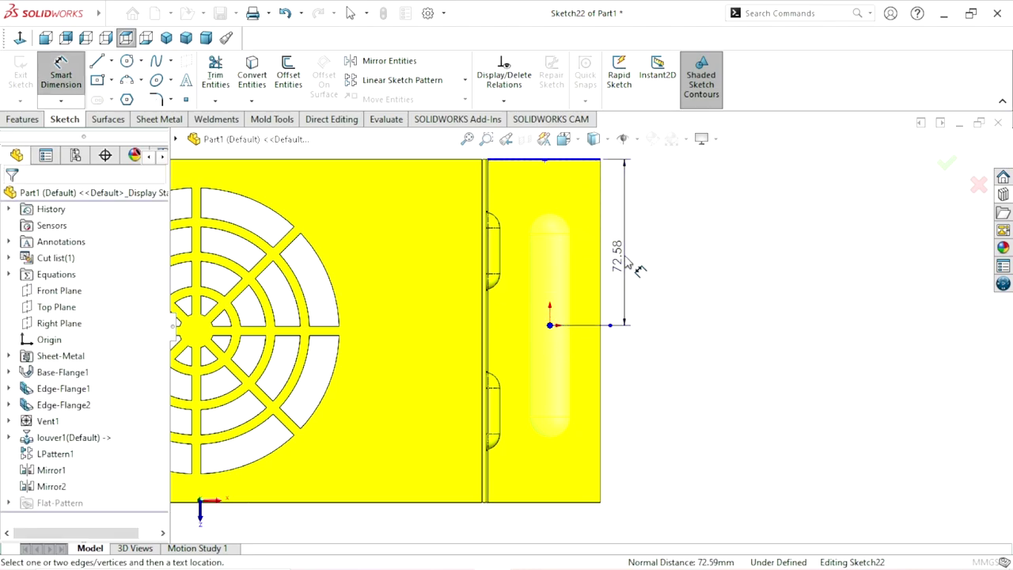
pyautogui.click(630, 264)
pyautogui.write('75')
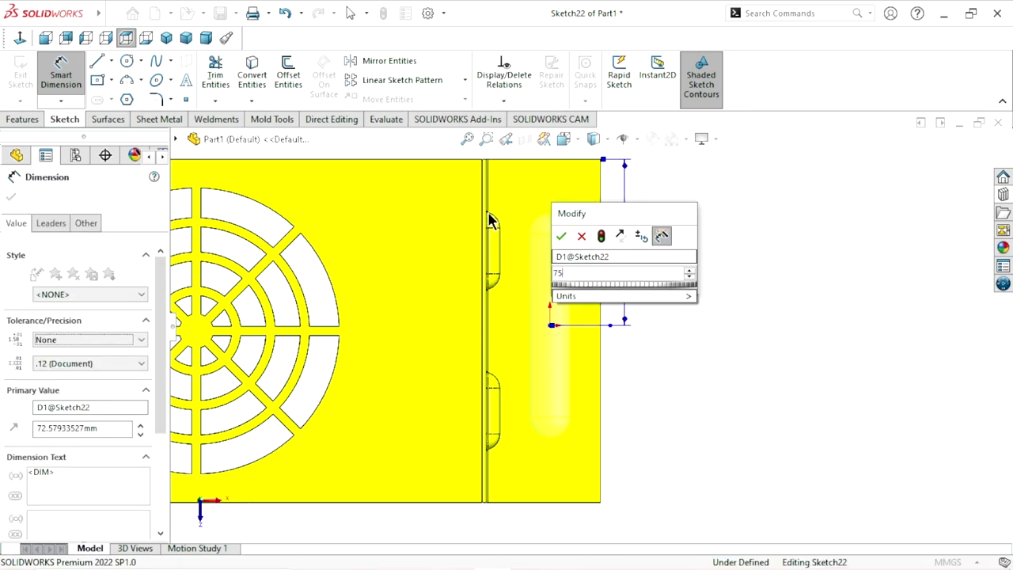
pyautogui.click(561, 236)
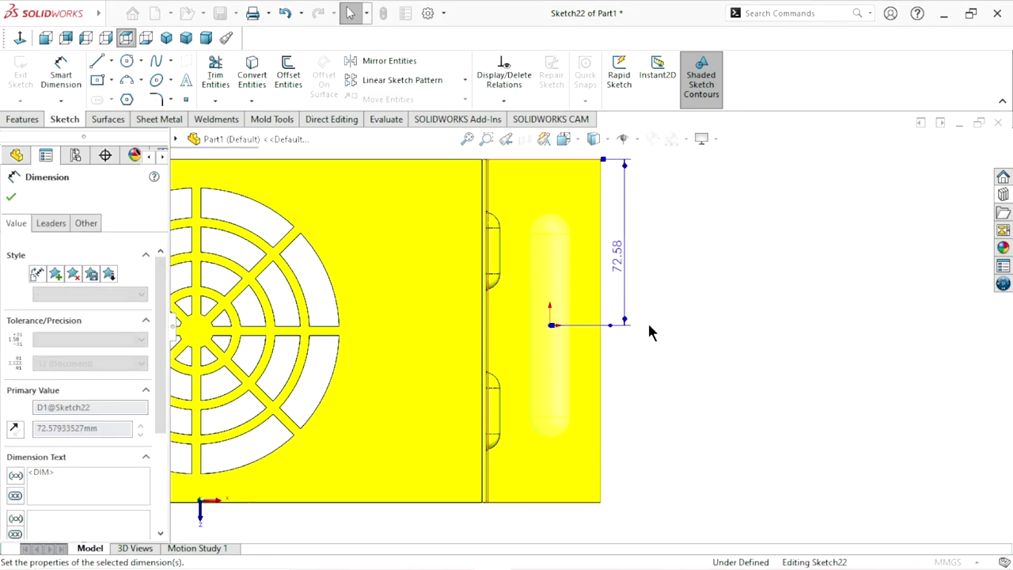
# Step: Dimension the placement point 24 mm from the right edge and finish the rib
pyautogui.click(603, 371)
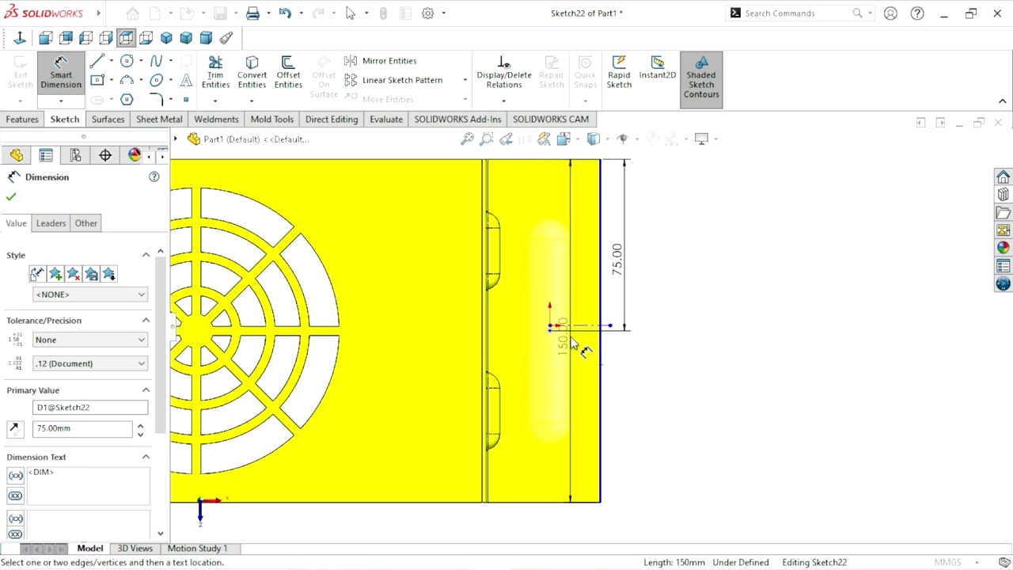
pyautogui.scroll(-3, 577, 344)
pyautogui.click(527, 313)
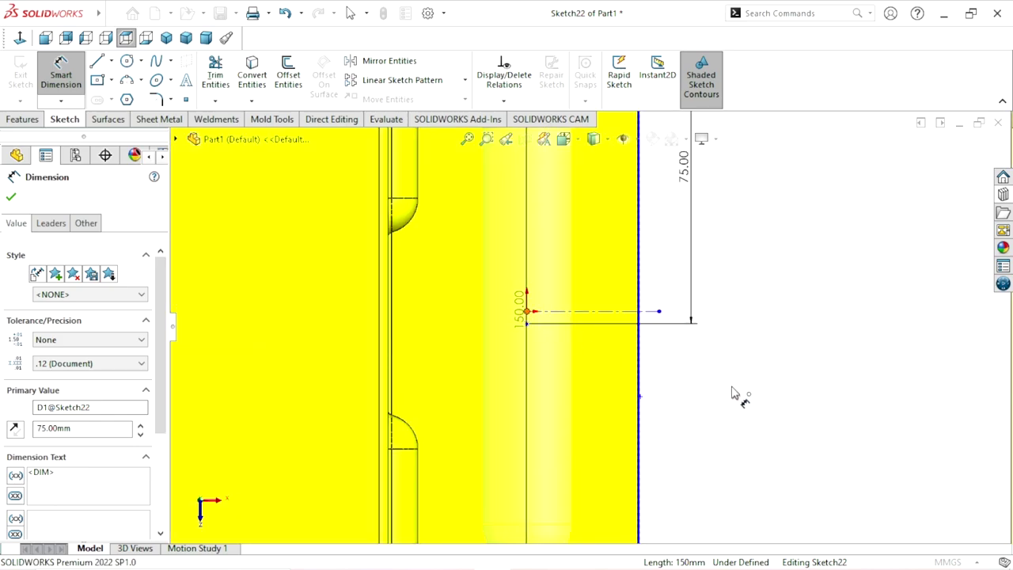
pyautogui.scroll(3, 673, 388)
pyautogui.click(680, 377)
pyautogui.write('24')
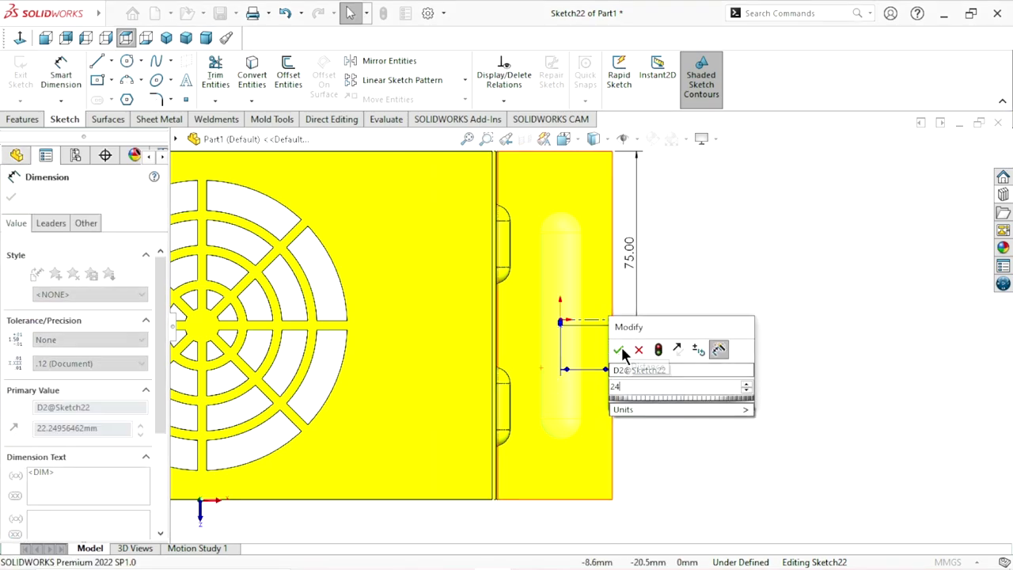
pyautogui.click(620, 348)
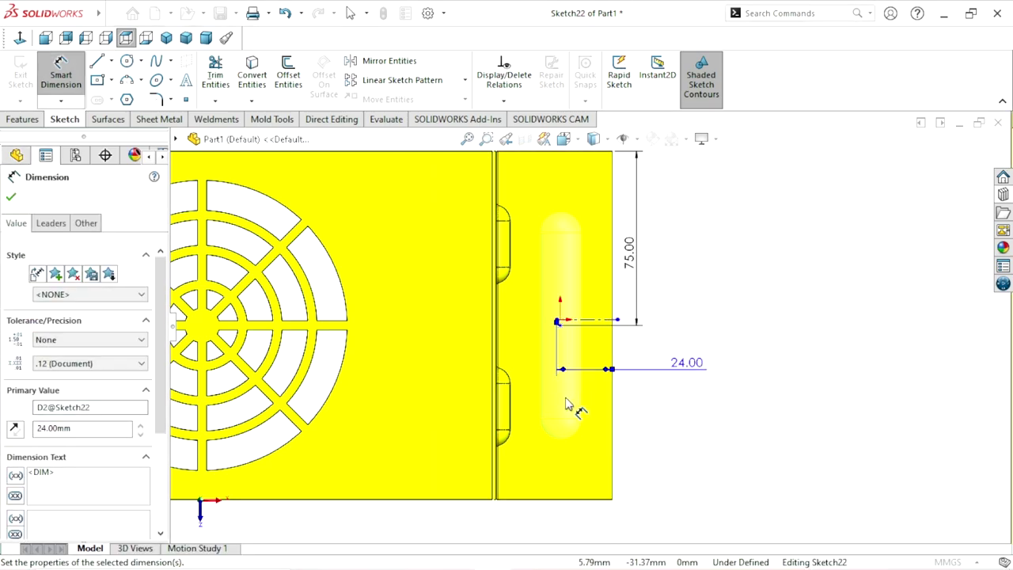
pyautogui.scroll(2, 530, 330)
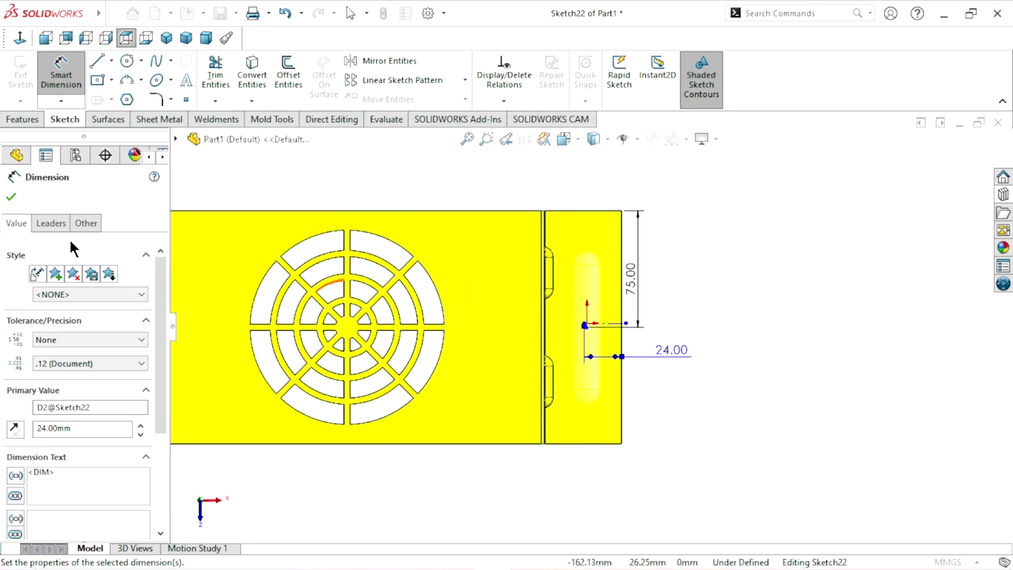
pyautogui.click(11, 197)
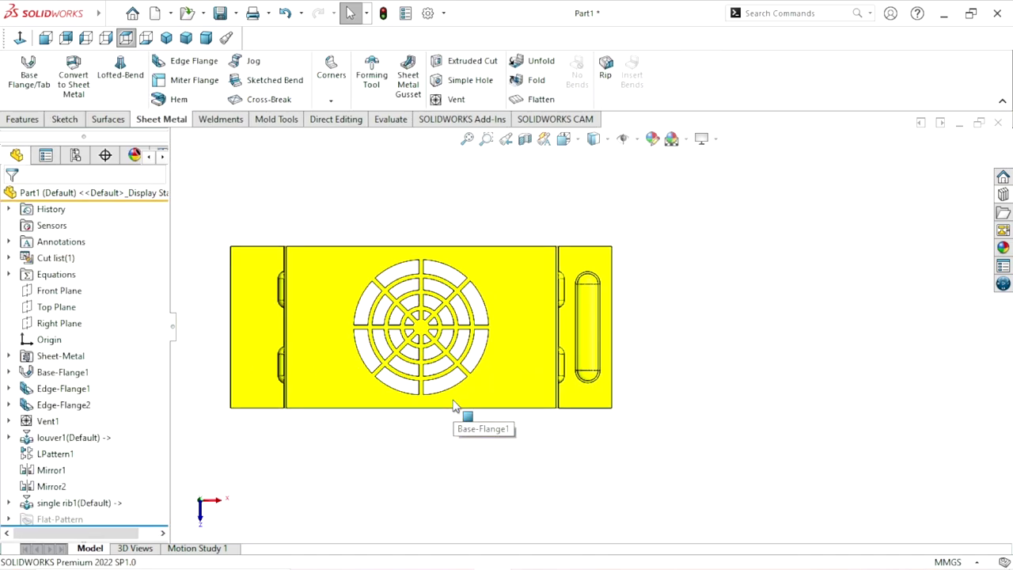
# Step: Orbit and zoom to inspect single rib1 embossed on the right foot flange
pyautogui.moveTo(454, 405)
pyautogui.mouseDown(button='middle')
pyautogui.moveTo(512, 383)
pyautogui.moveTo(385, 276)
pyautogui.moveTo(451, 423)
pyautogui.moveTo(460, 295)
pyautogui.moveTo(477, 380)
pyautogui.moveTo(570, 394)
pyautogui.mouseUp(button='middle')
pyautogui.scroll(-3, 570, 393)
pyautogui.scroll(-5, 636, 373)
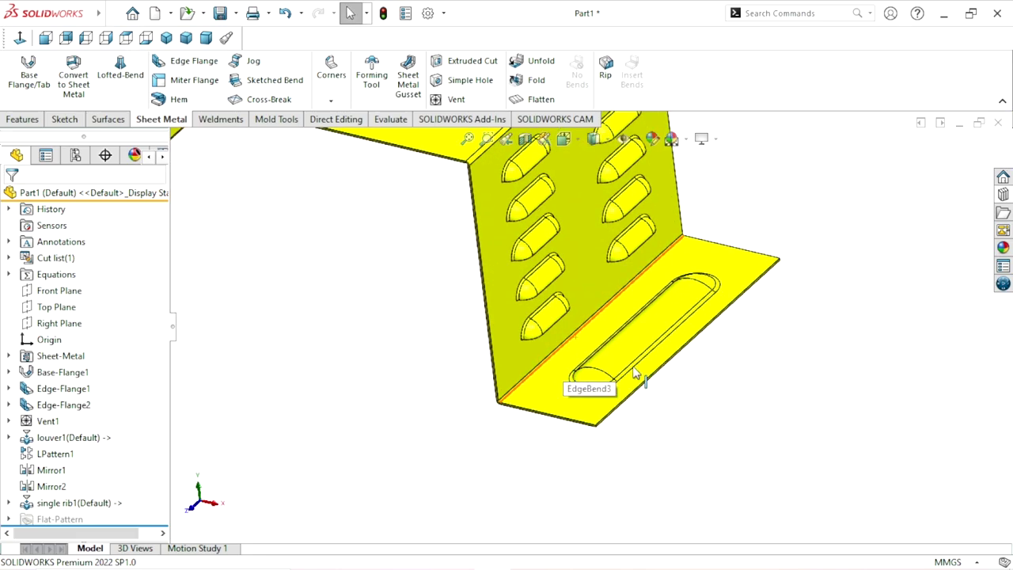
pyautogui.scroll(5, 736, 399)
pyautogui.scroll(3, 736, 399)
pyautogui.scroll(-2, 655, 252)
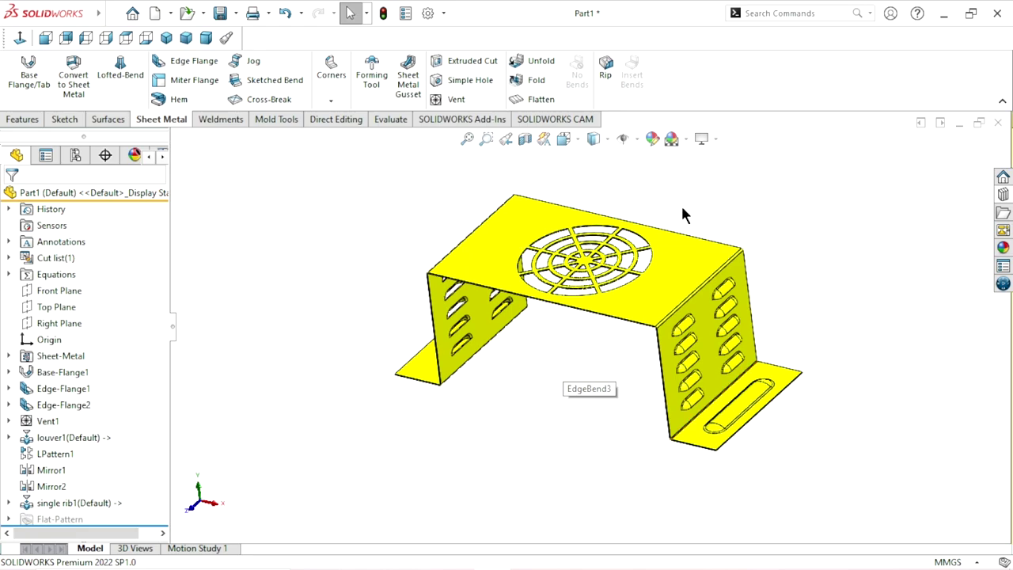
pyautogui.click(22, 119)
# Step: Mirror single rib1 across the Right Plane as Mirror3, then orbit to view both ribs
pyautogui.click(526, 98)
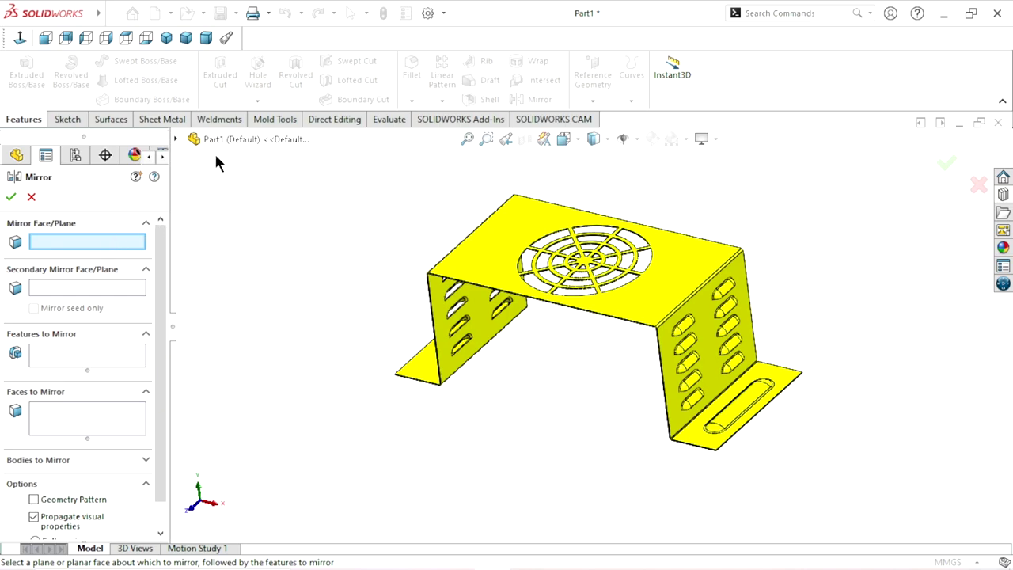
pyautogui.click(176, 139)
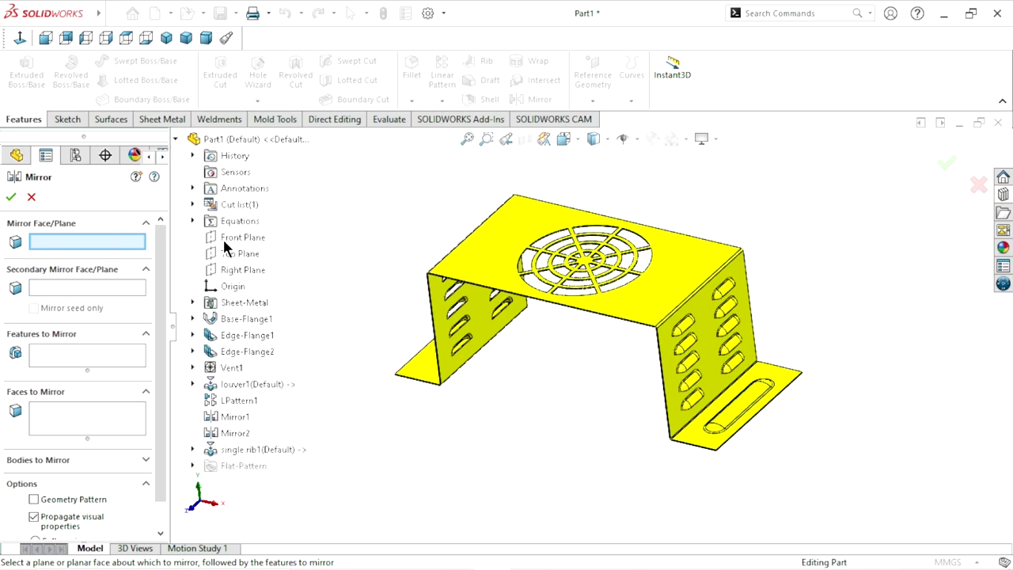
pyautogui.click(235, 271)
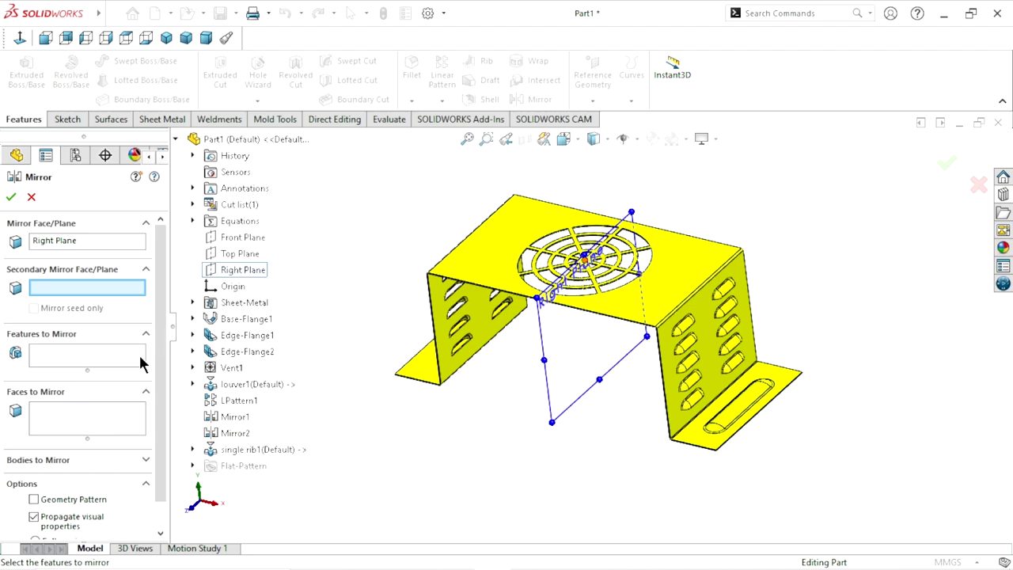
pyautogui.click(34, 353)
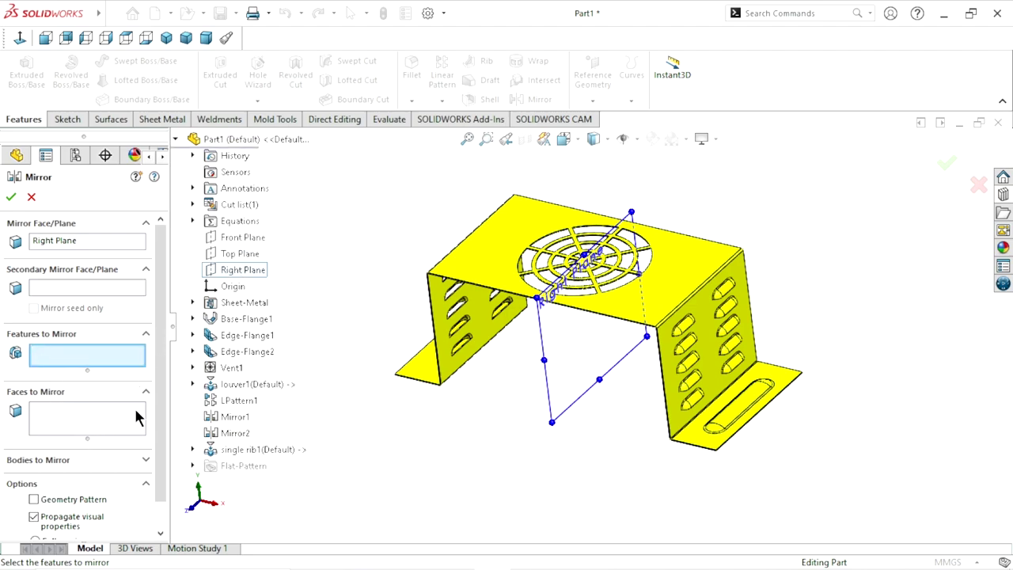
pyautogui.click(240, 450)
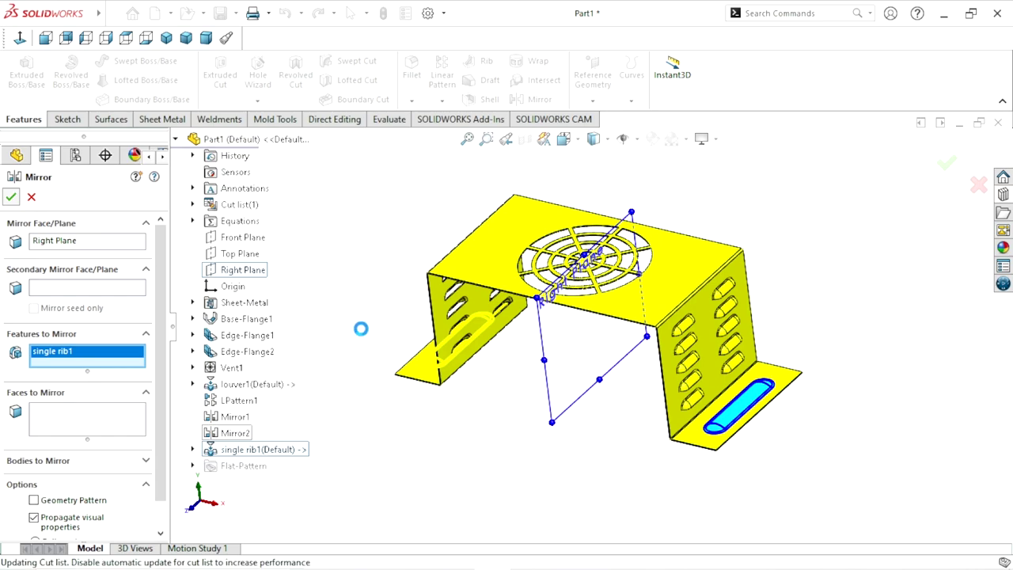
pyautogui.press('Return')
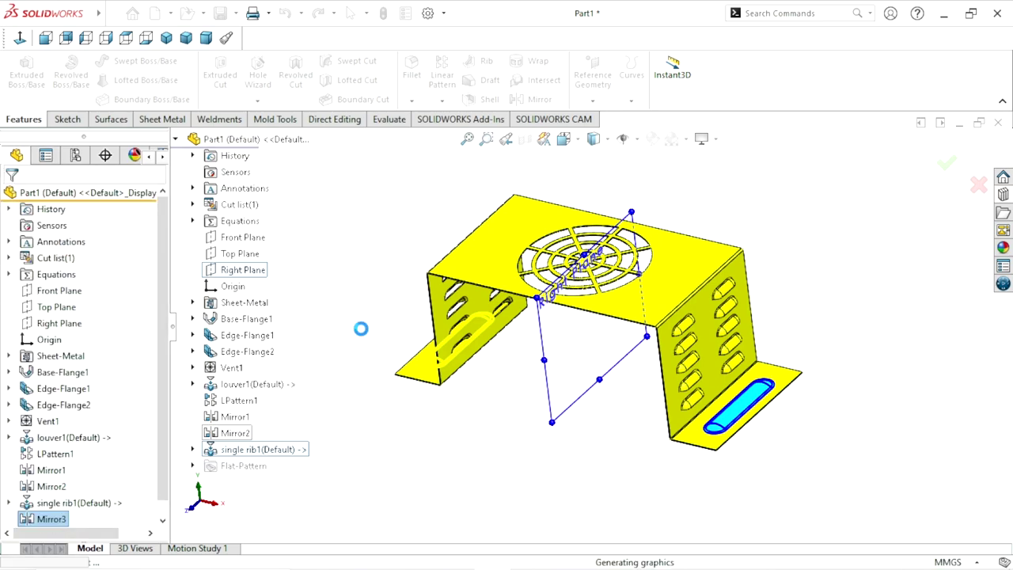
pyautogui.moveTo(360, 326)
pyautogui.mouseDown(button='middle')
pyautogui.moveTo(431, 407)
pyautogui.moveTo(382, 351)
pyautogui.moveTo(355, 255)
pyautogui.moveTo(371, 352)
pyautogui.mouseUp(button='middle')
pyautogui.press('Escape')
pyautogui.scroll(2, 532, 356)
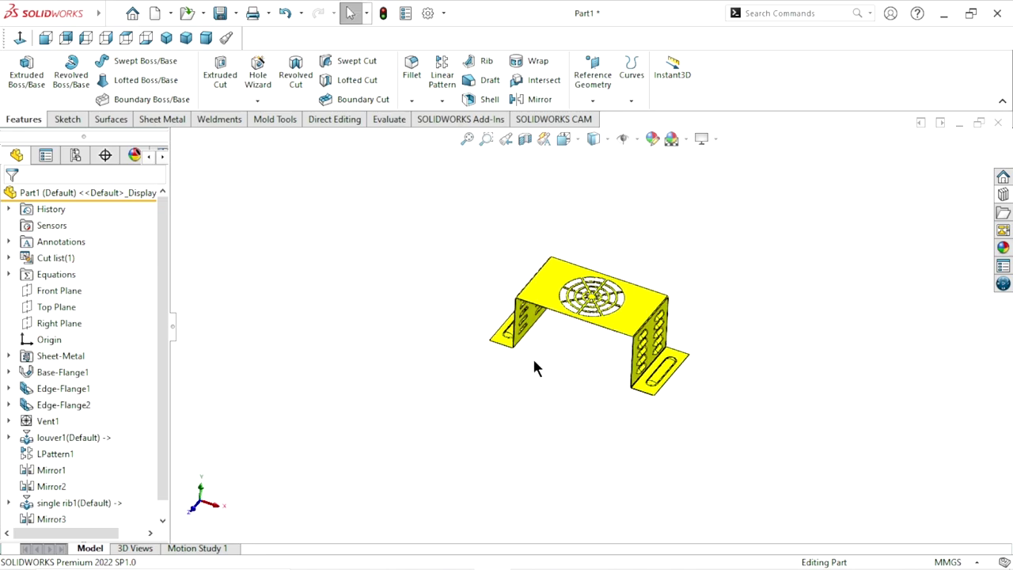
pyautogui.scroll(-2, 603, 317)
pyautogui.scroll(-2, 603, 318)
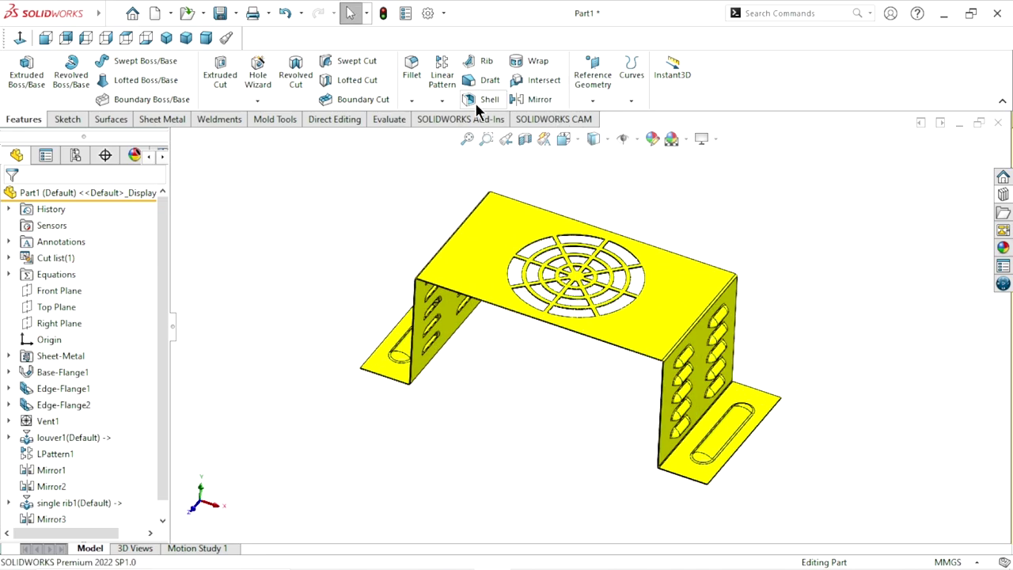
# Step: Flatten the bracket to inspect vent, louvers and ribs, then refold it in Trimetric view
pyautogui.click(161, 121)
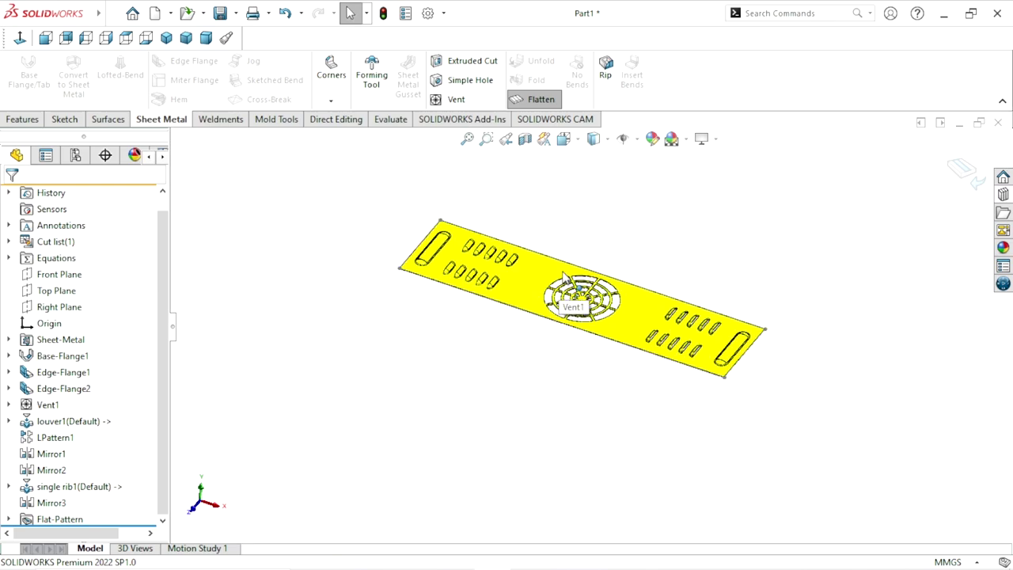
pyautogui.scroll(-2, 564, 273)
pyautogui.scroll(-1, 572, 301)
pyautogui.scroll(-2, 572, 301)
pyautogui.scroll(-1, 573, 380)
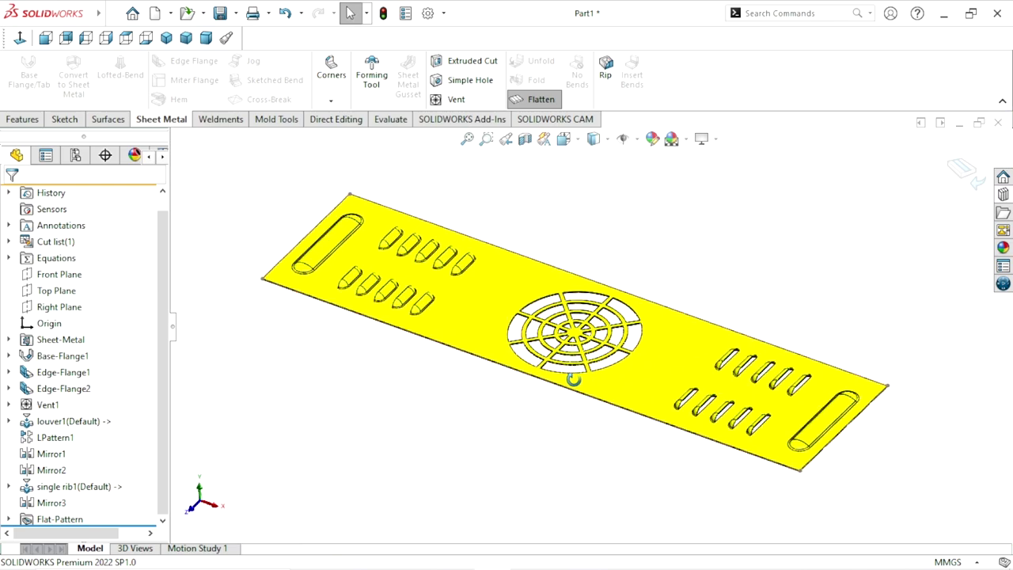
pyautogui.moveTo(573, 380)
pyautogui.mouseDown(button='middle')
pyautogui.moveTo(494, 338)
pyautogui.moveTo(529, 398)
pyautogui.moveTo(606, 245)
pyautogui.moveTo(615, 181)
pyautogui.moveTo(589, 275)
pyautogui.moveTo(512, 330)
pyautogui.moveTo(604, 185)
pyautogui.moveTo(589, 271)
pyautogui.moveTo(592, 204)
pyautogui.moveTo(533, 432)
pyautogui.moveTo(601, 333)
pyautogui.mouseUp(button='middle')
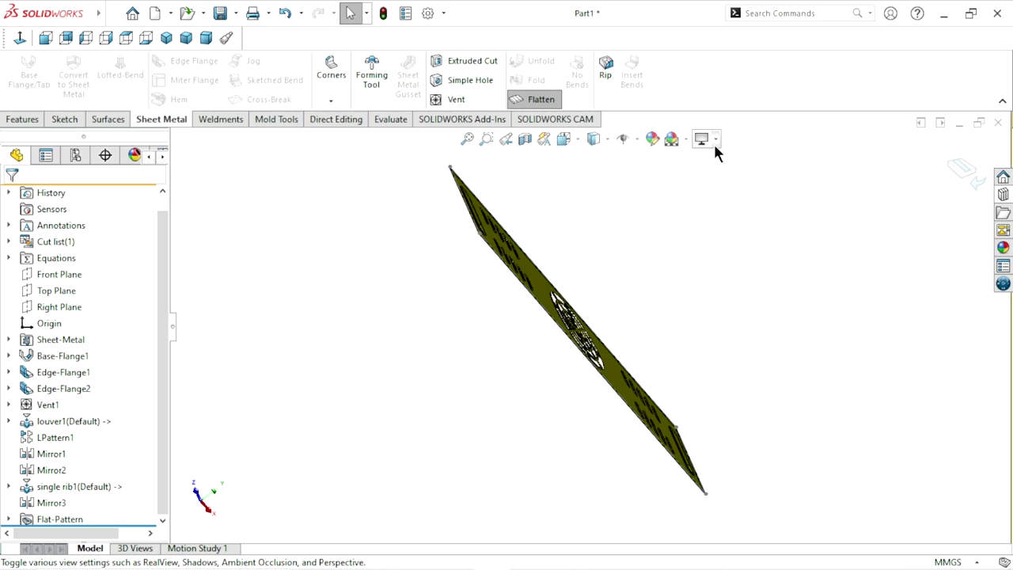
pyautogui.click(715, 150)
pyautogui.moveTo(620, 290)
pyautogui.mouseDown(button='middle')
pyautogui.moveTo(511, 317)
pyautogui.moveTo(563, 180)
pyautogui.moveTo(536, 116)
pyautogui.mouseUp(button='middle')
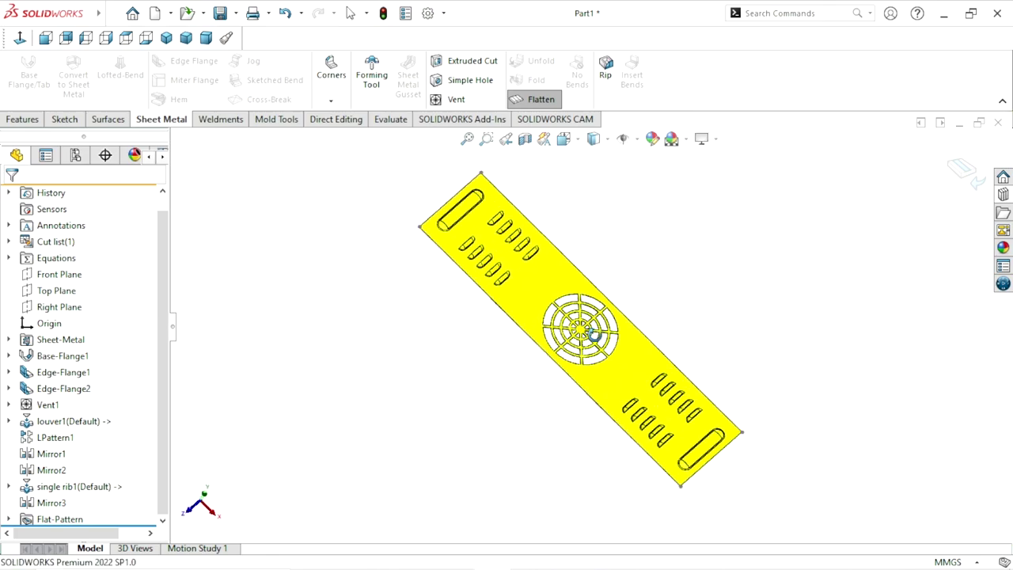
pyautogui.click(973, 186)
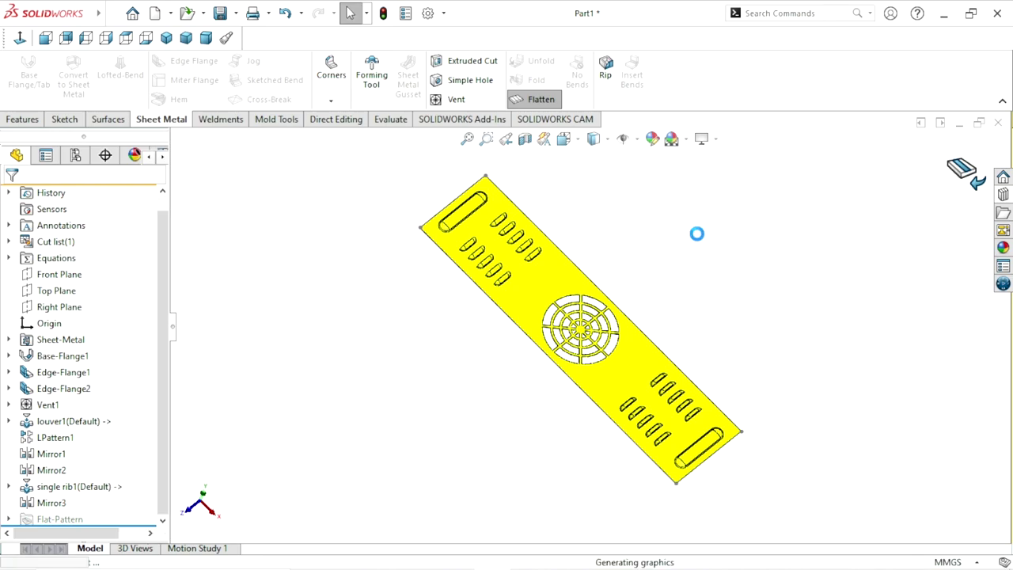
pyautogui.click(186, 38)
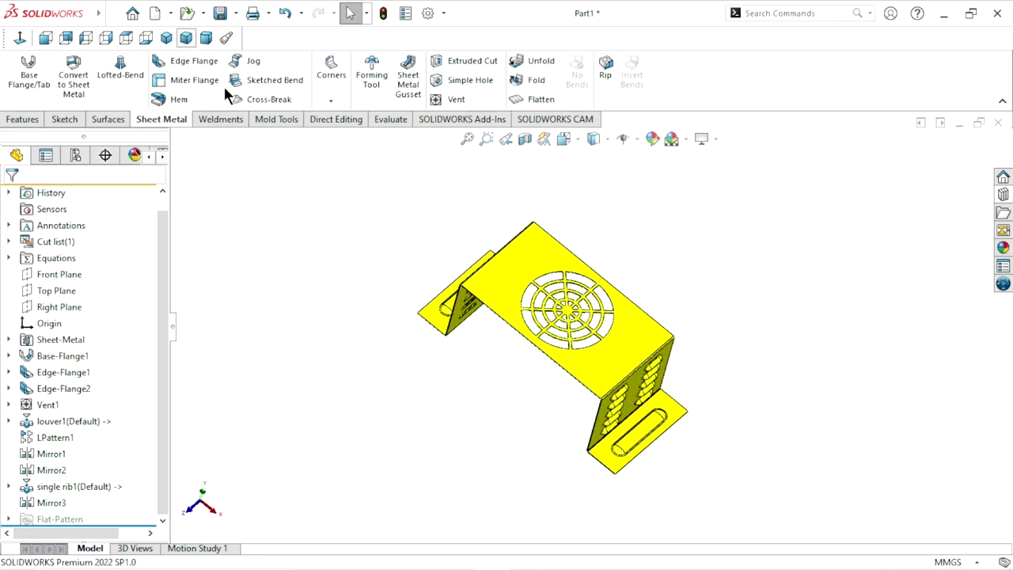
pyautogui.scroll(-2, 700, 333)
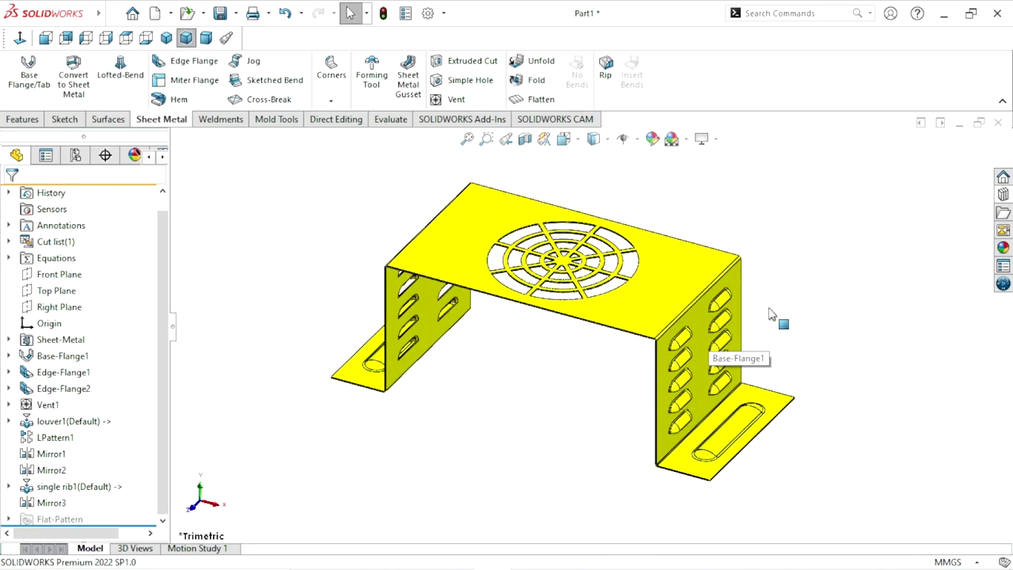